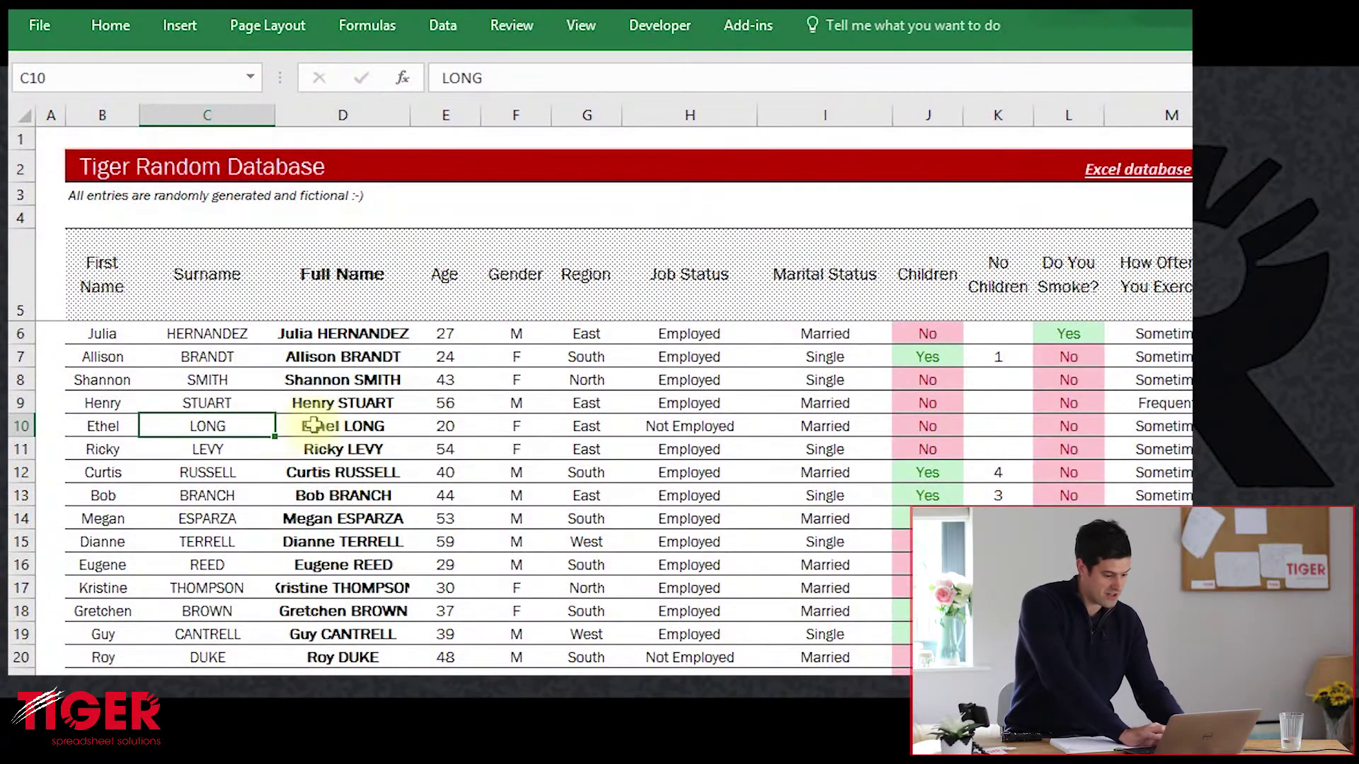
Examine the Full Name column of the database from its header to the last entry, then the first few records
left_click(314, 424)
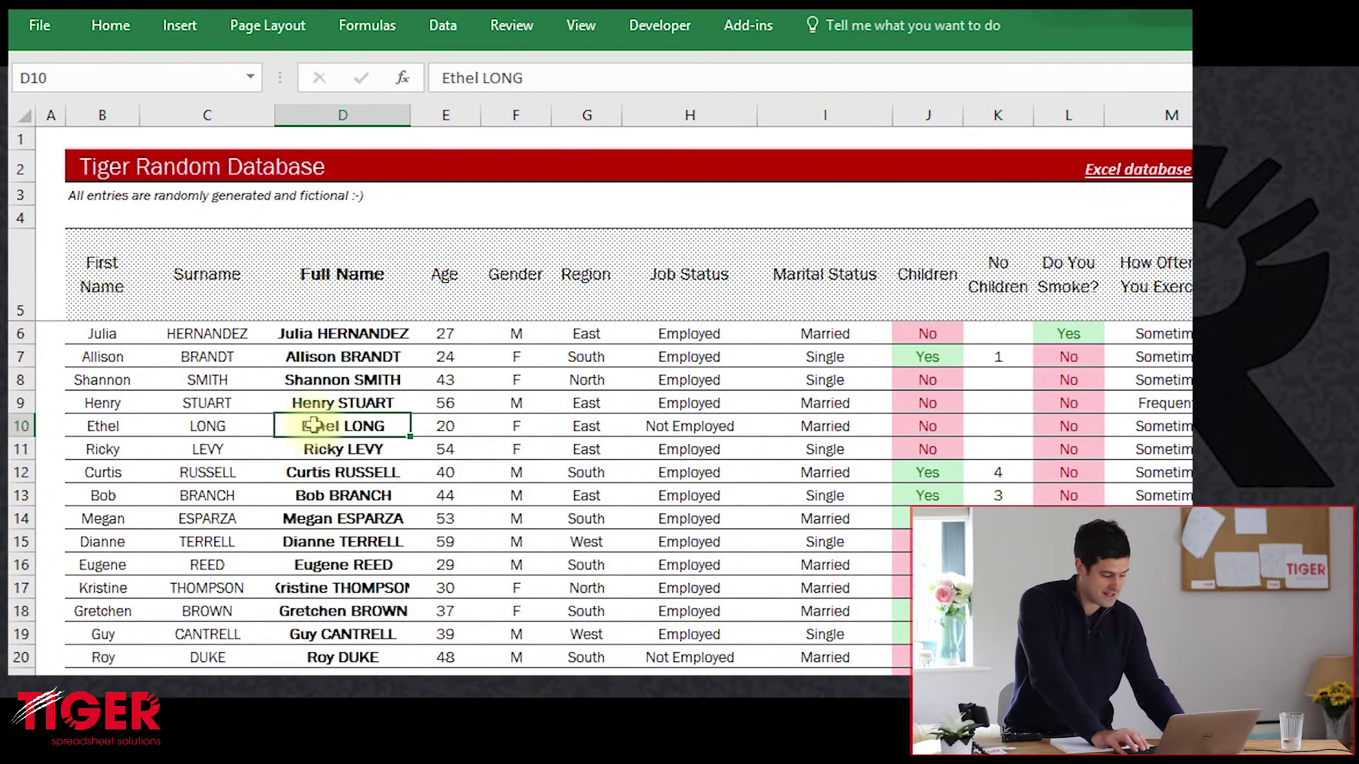
key("ctrl+Down")
key("ctrl+Down")
key("ctrl+Up")
key("ctrl+Up")
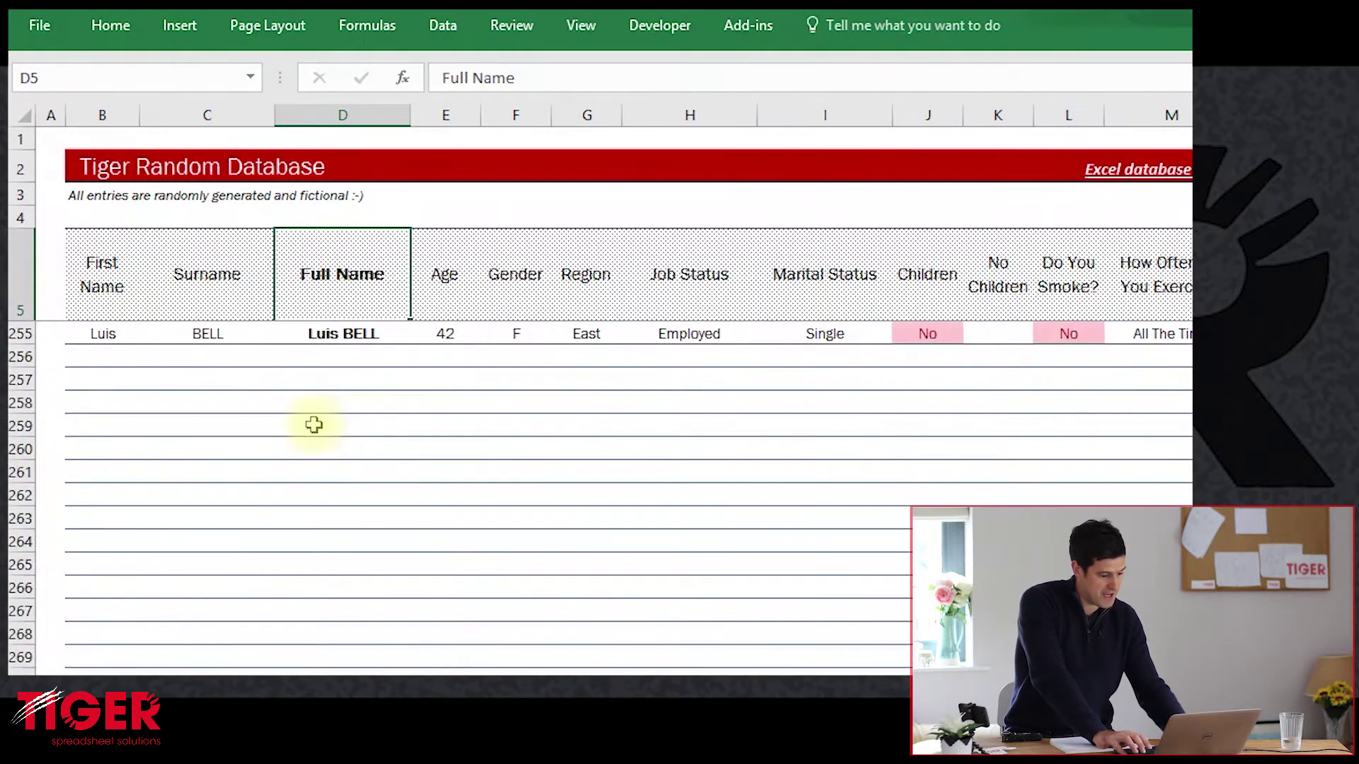
key("ctrl+Up")
key("Down")
key("Down")
key("Down")
key("Down")
key("Down")
key("Down")
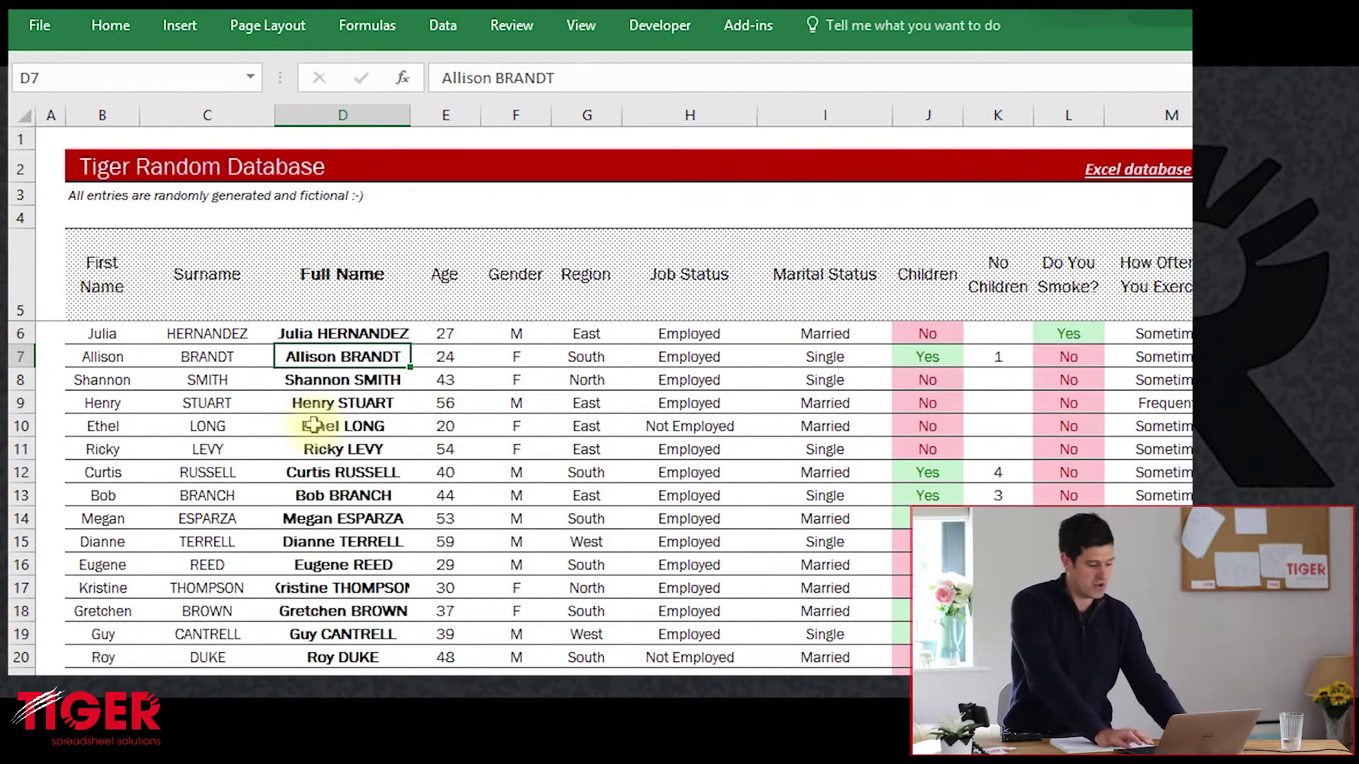
key("Left")
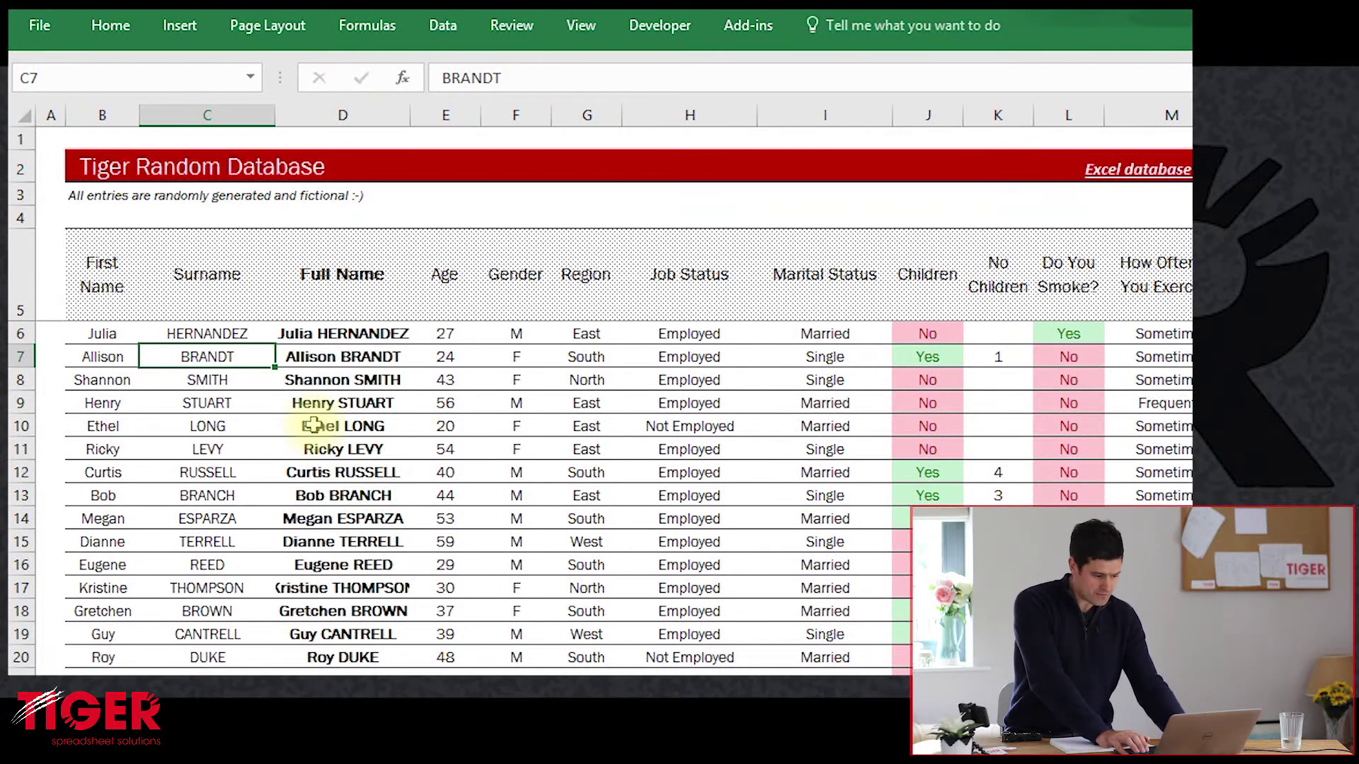
Review question 1 on the key questions sheet with its required criteria and technique, and highlight the first three questions
key("ctrl+Page_Up")
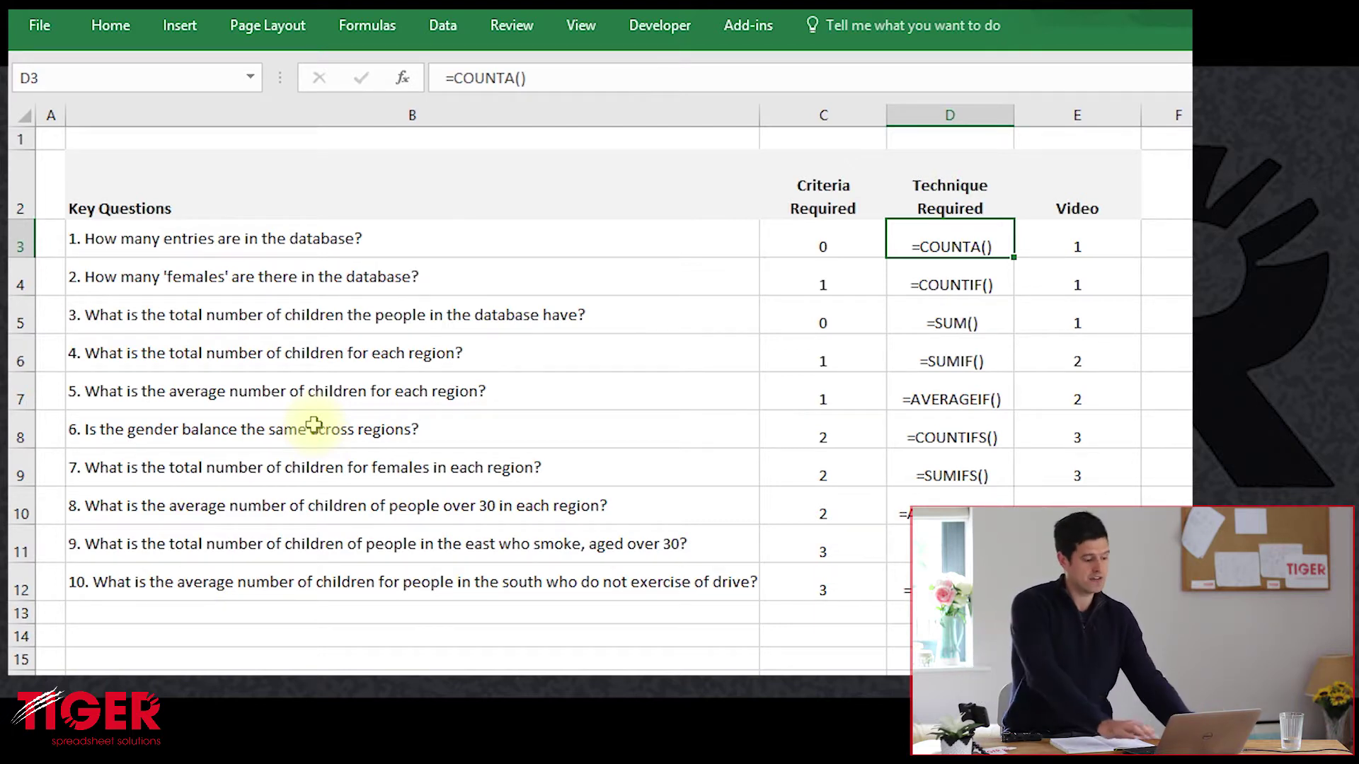
left_click(286, 245)
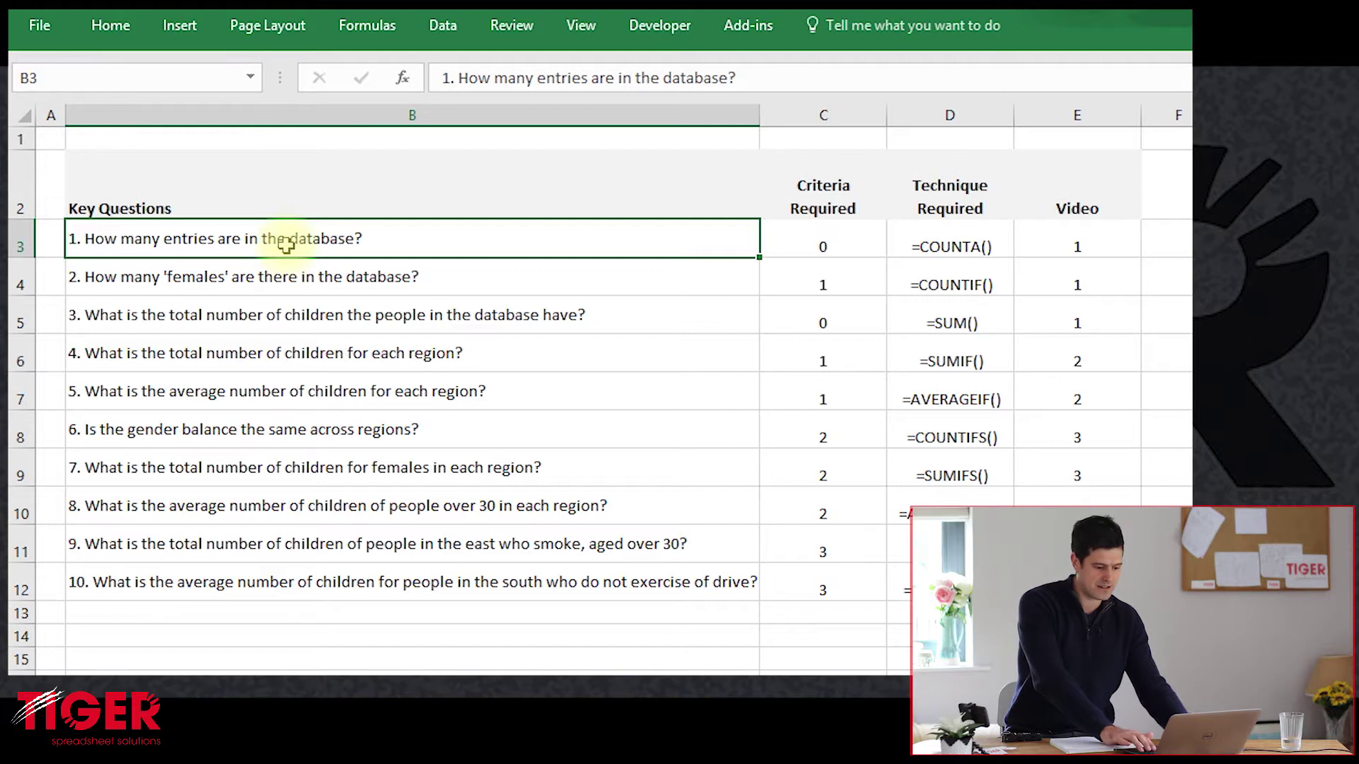
key("Right")
key("Right")
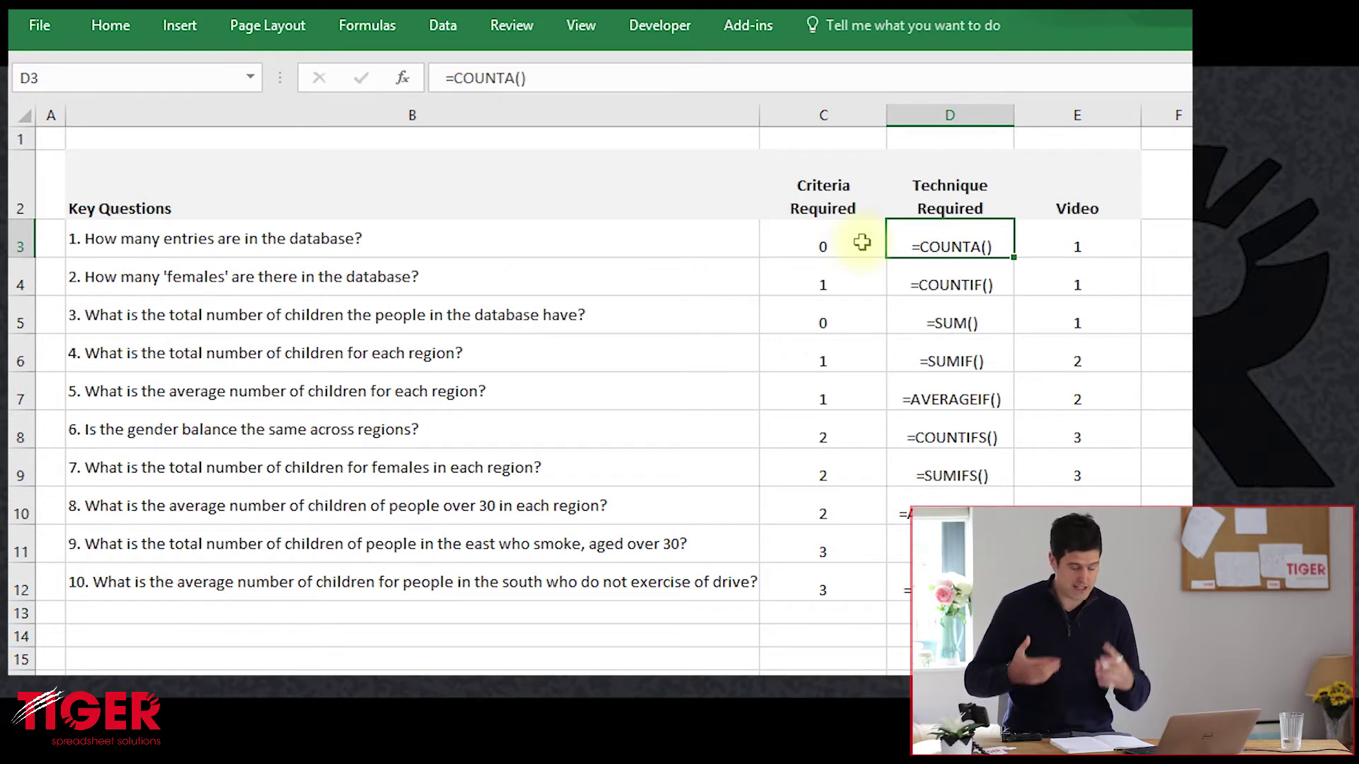
key("Left")
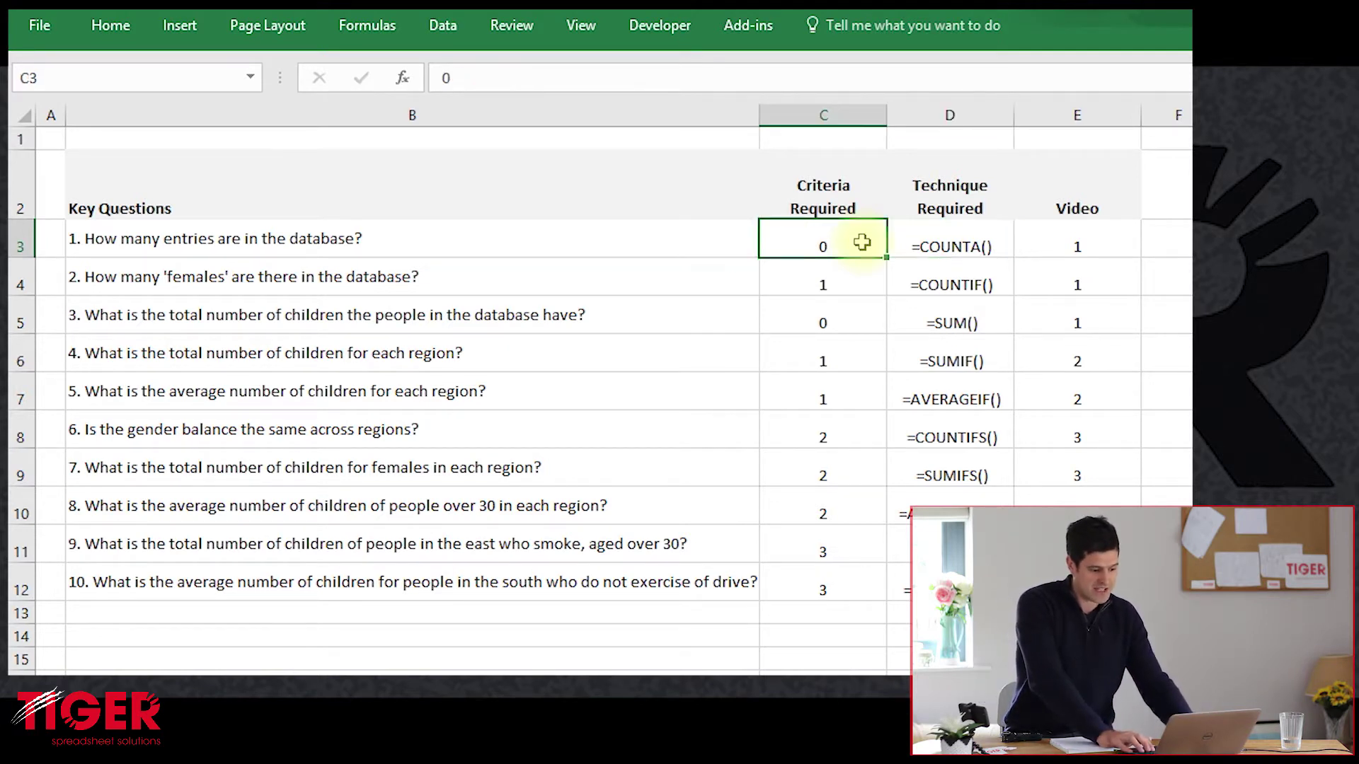
key("Left")
key("Left")
key("Right")
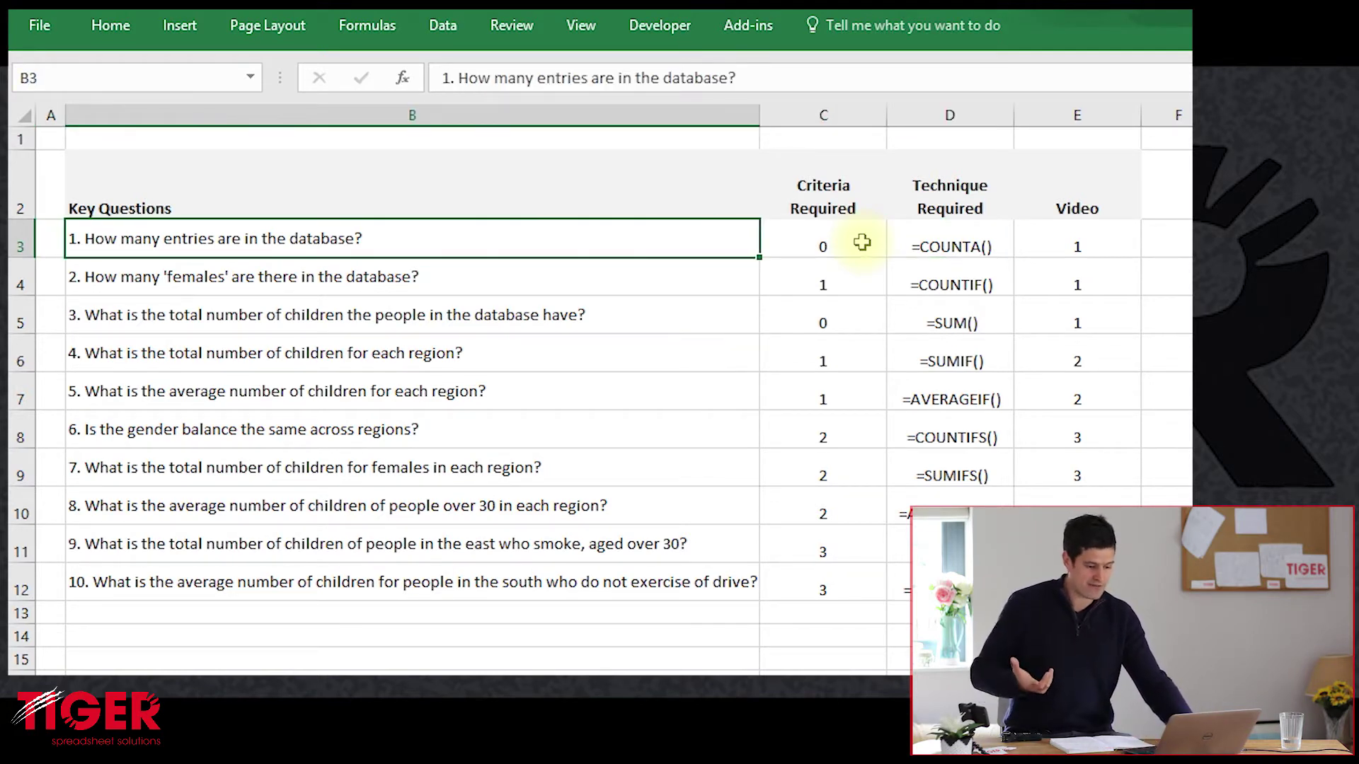
key("shift+Down")
key("shift+Down")
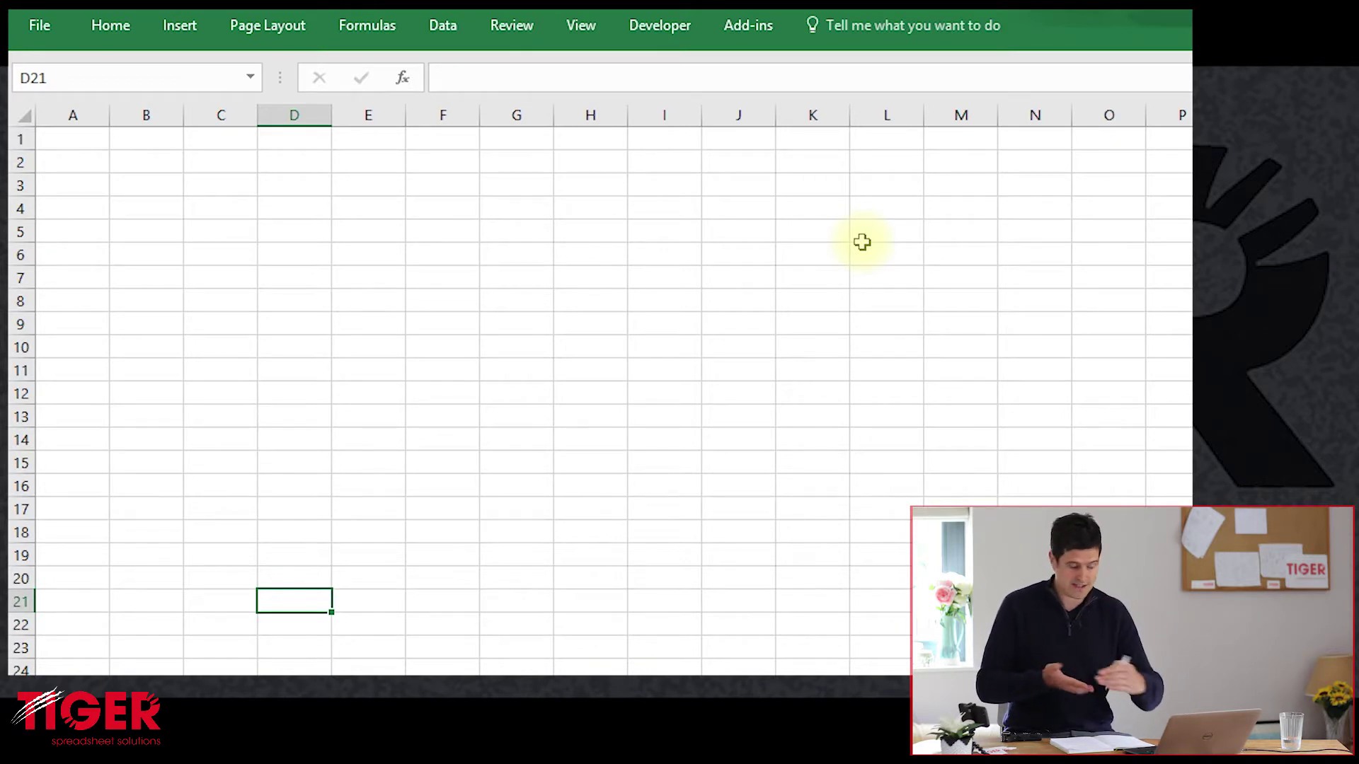
Look through the lookup lists and database sheets, and return to question 1 on the key questions sheet
key("ctrl+Page_Down")
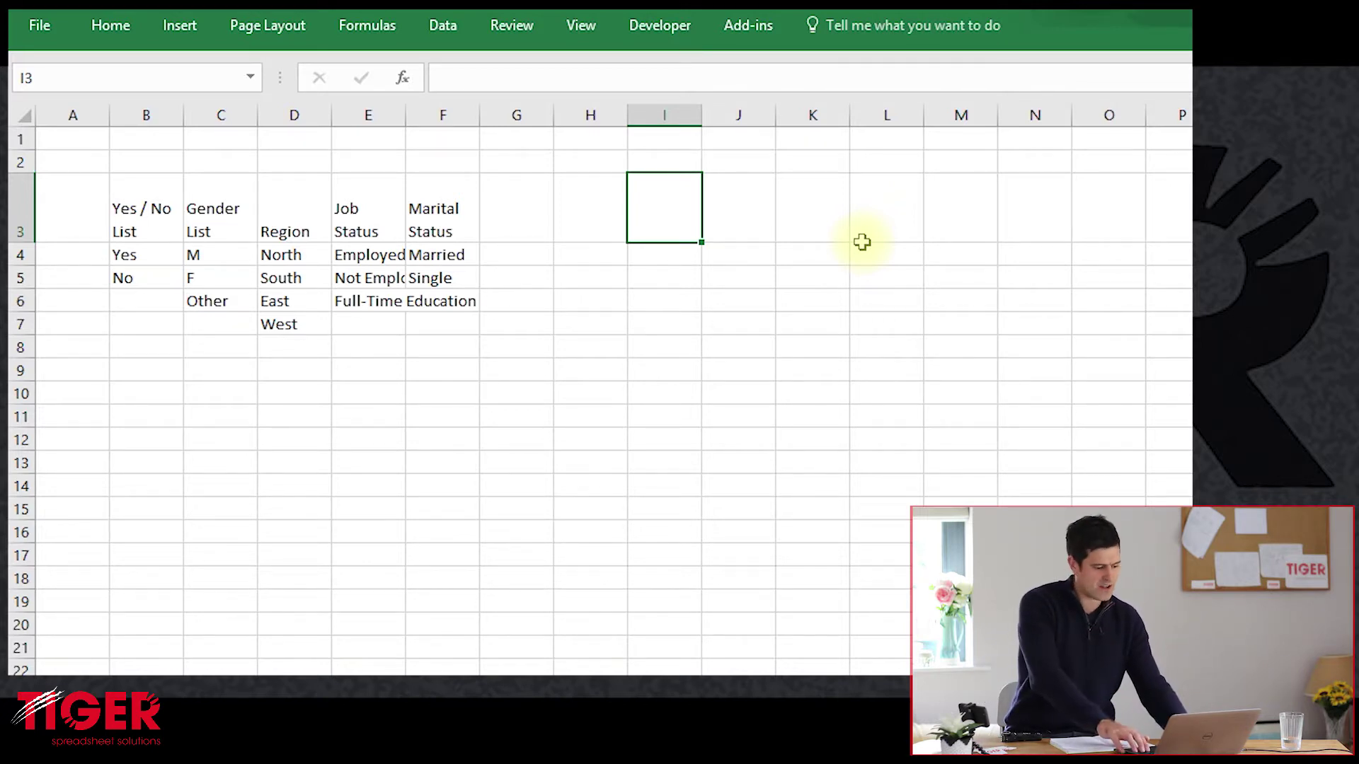
key("ctrl+Page_Up")
key("ctrl+Page_Up")
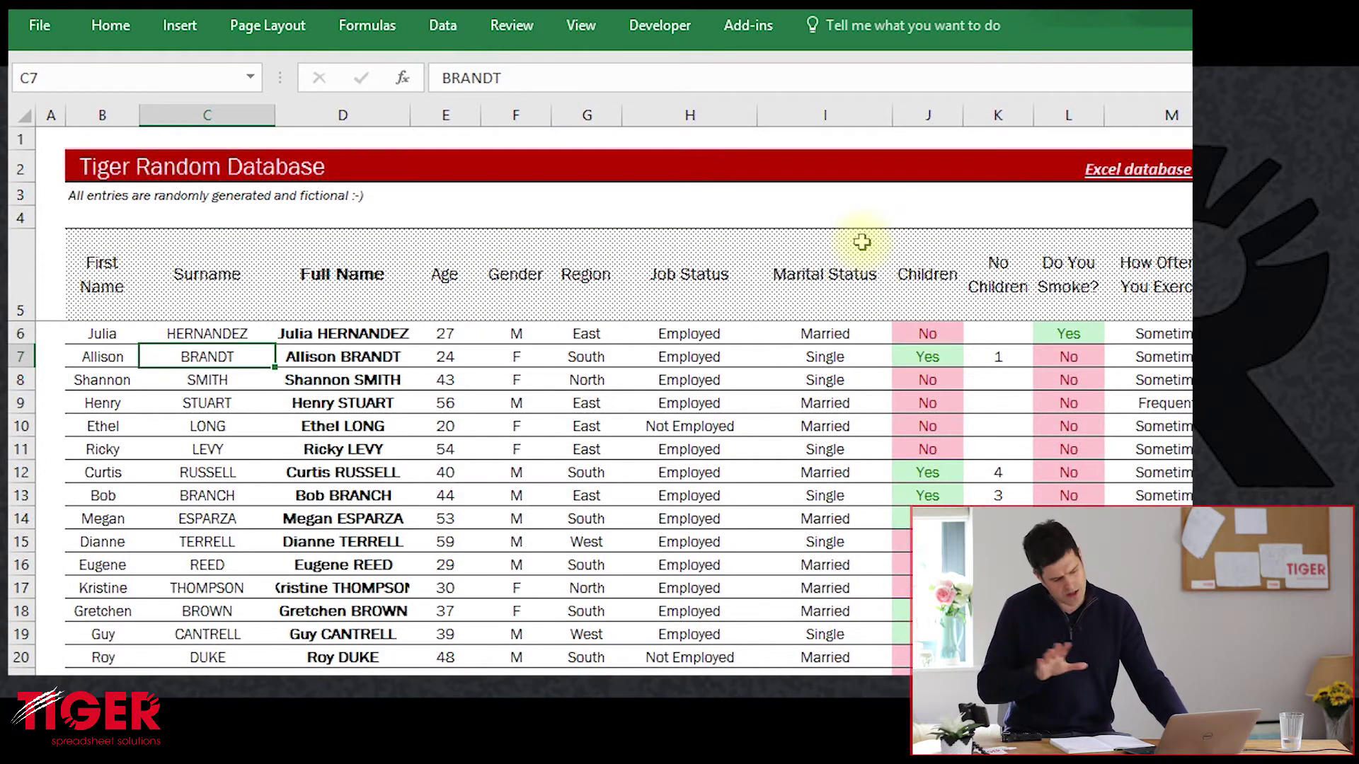
key("ctrl+Page_Up")
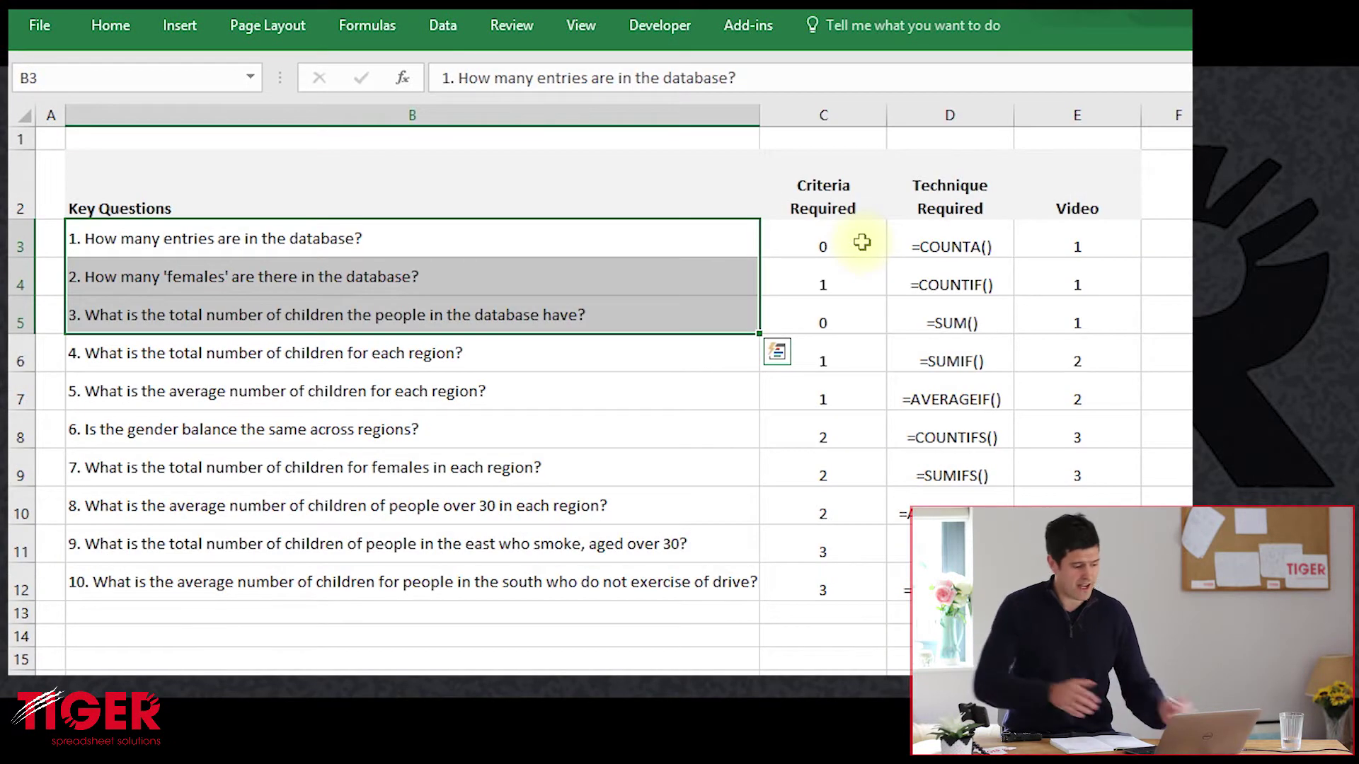
key("shift+Up")
key("shift+Up")
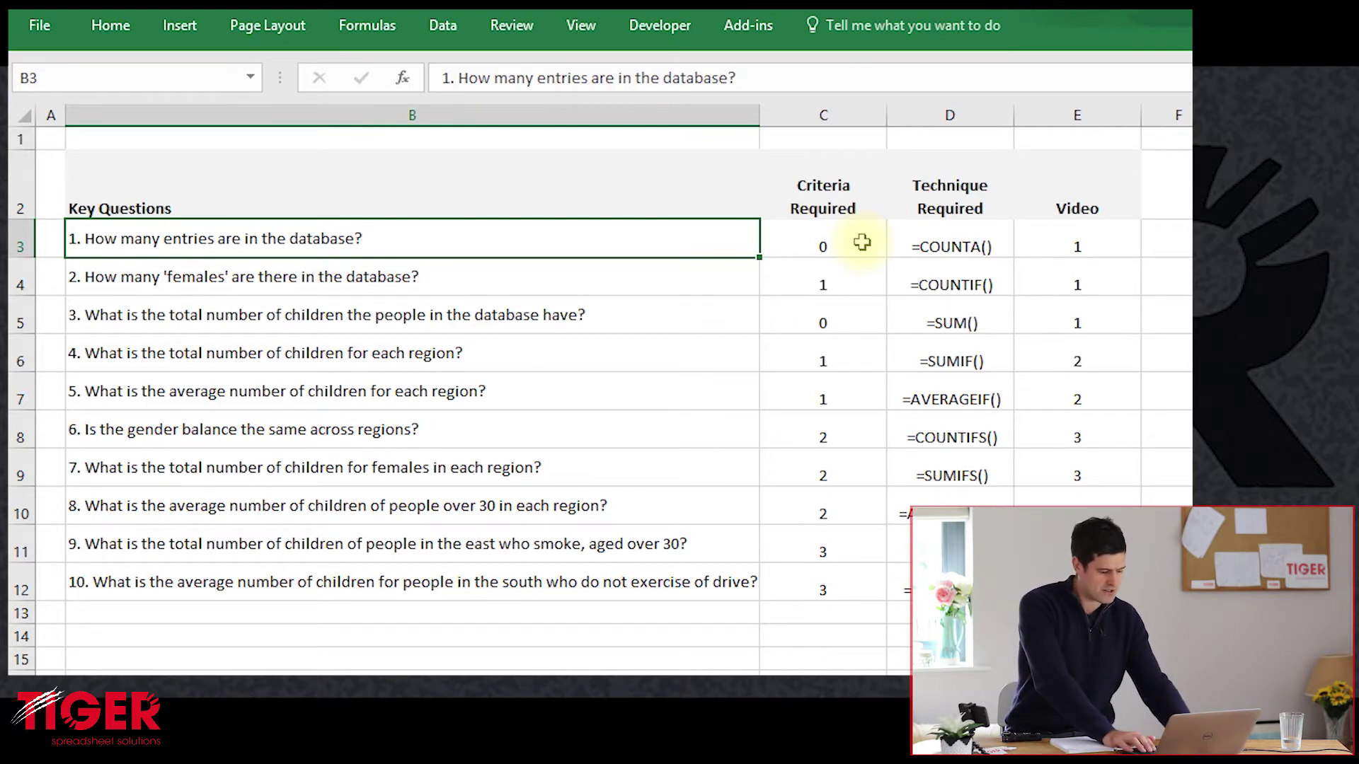
Examine the name columns in the database, selecting all Full Name entries from D6 downward to see what has to be counted
key("ctrl+Page_Down")
key("Left")
key("Up")
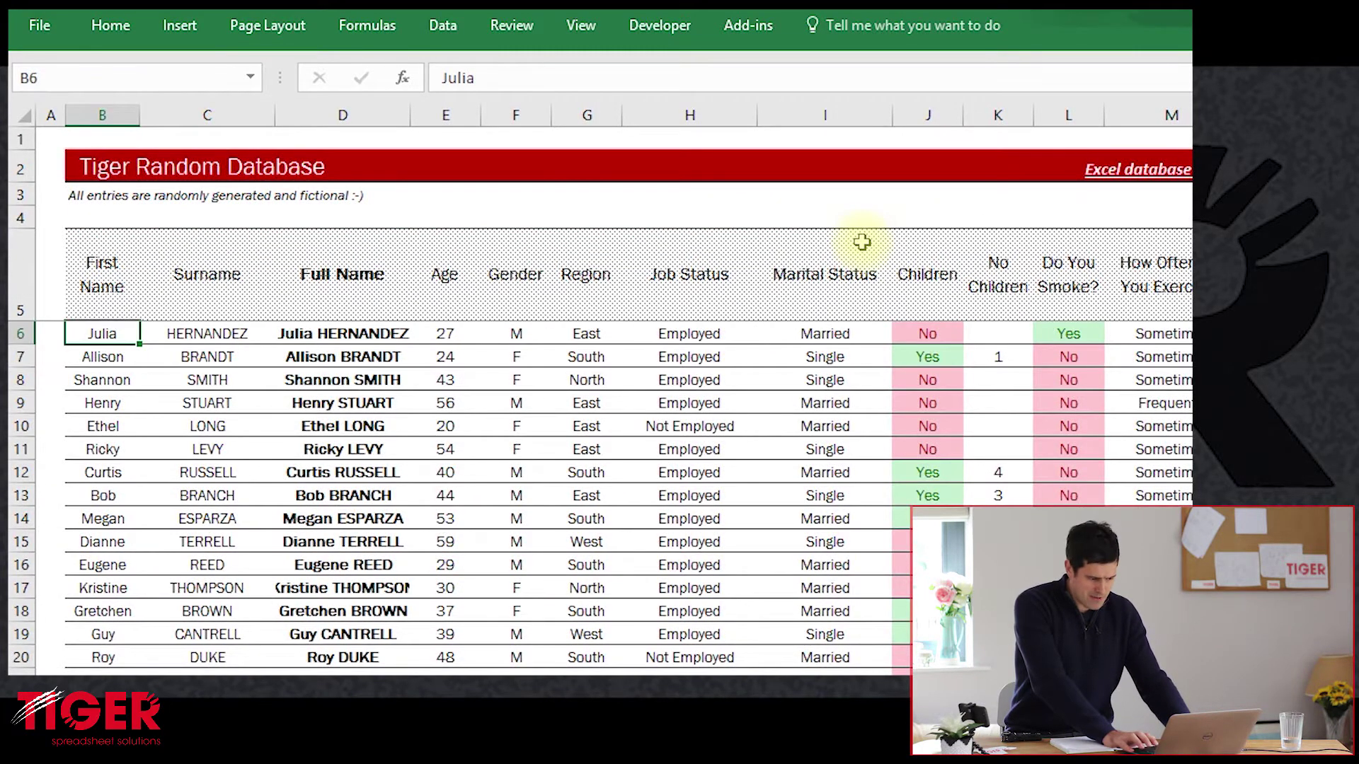
key("Right")
key("Right")
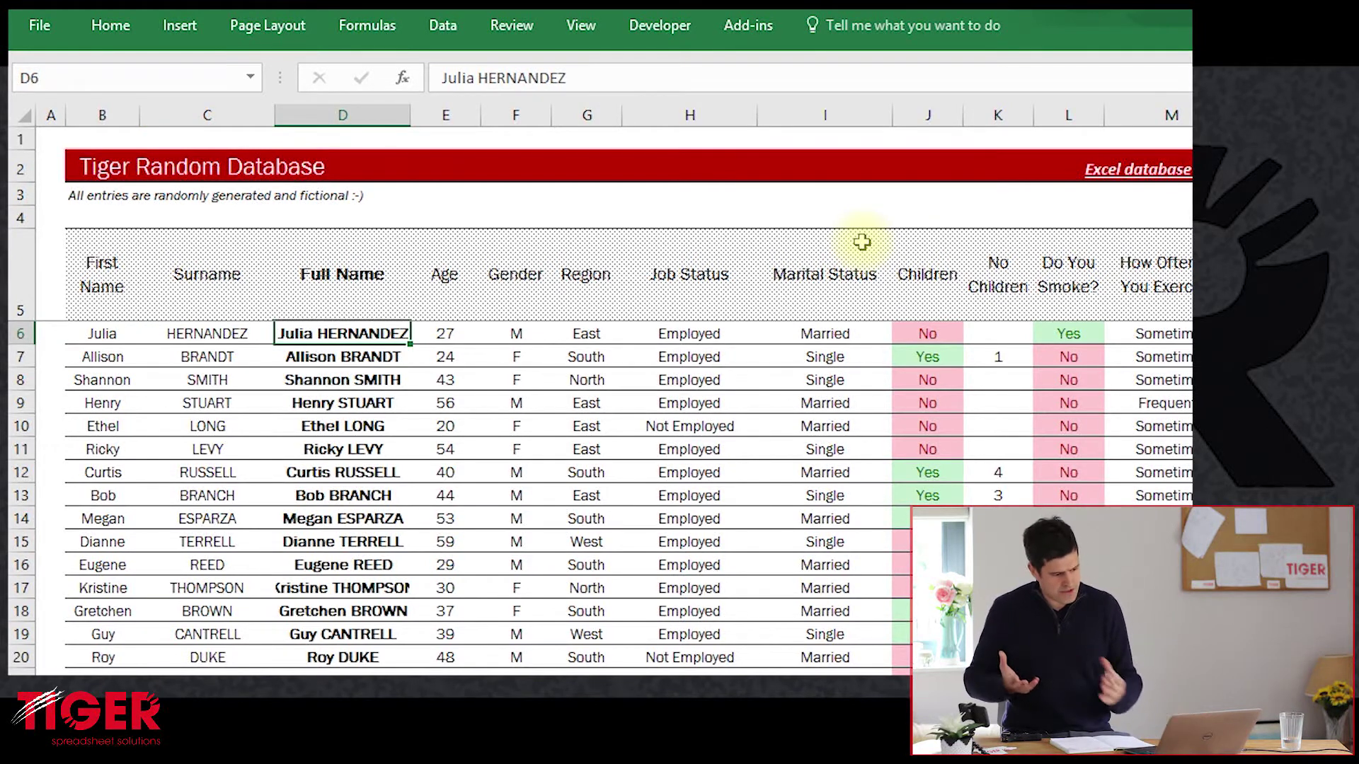
key("Left")
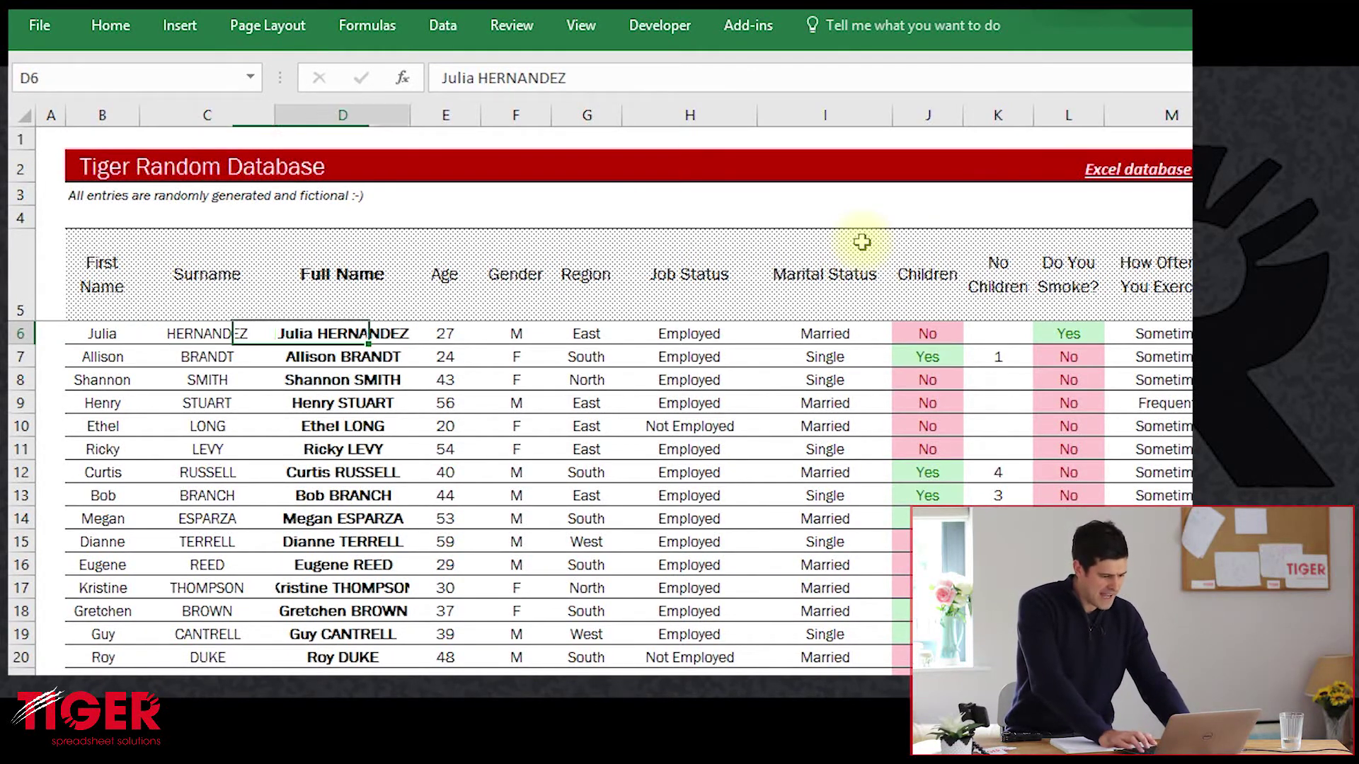
key("Right")
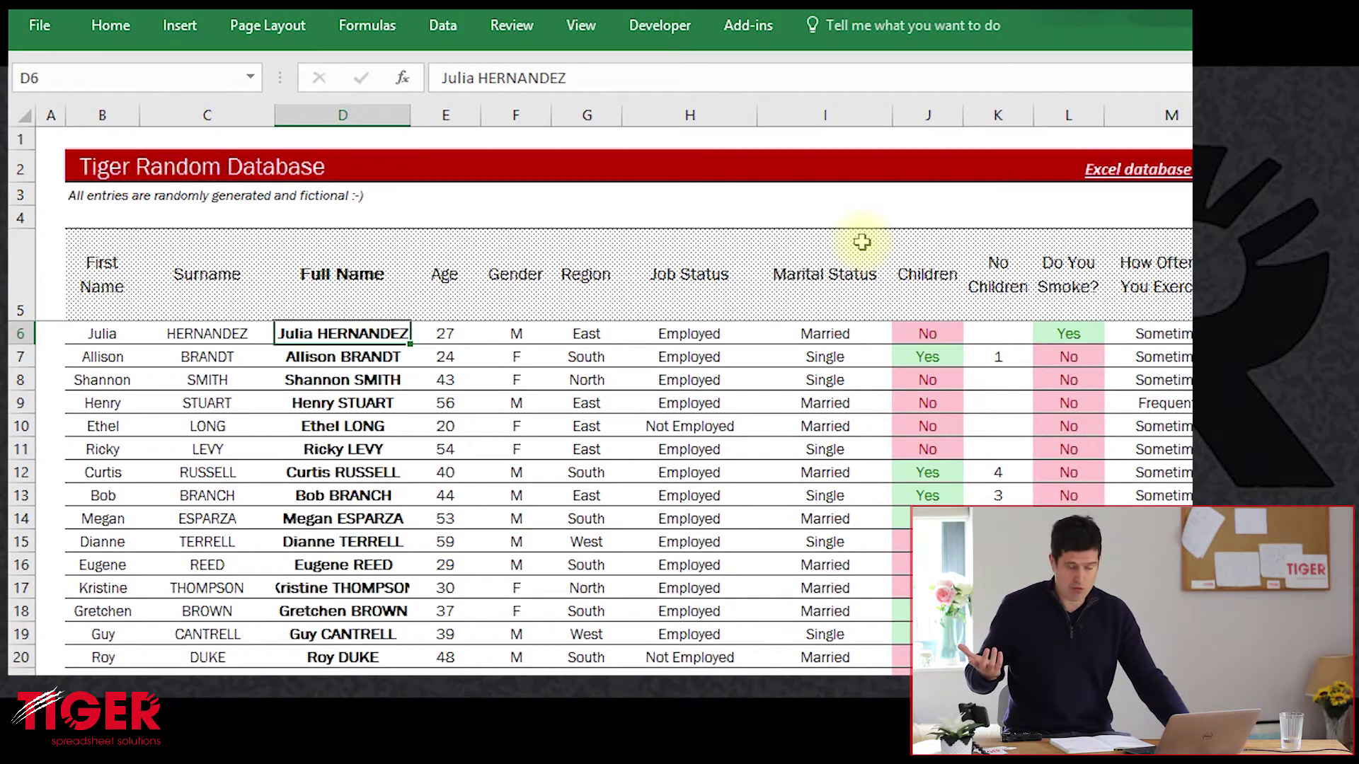
key("Left")
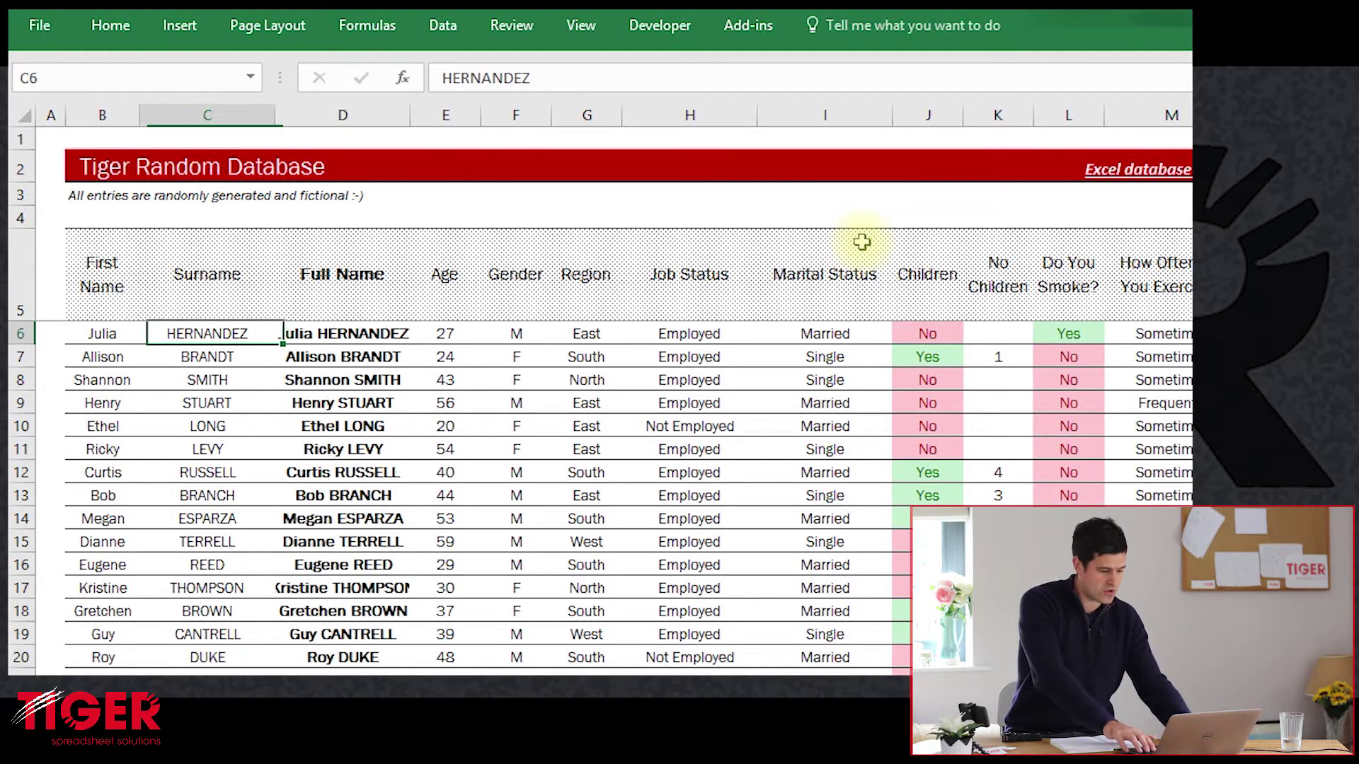
key("Right")
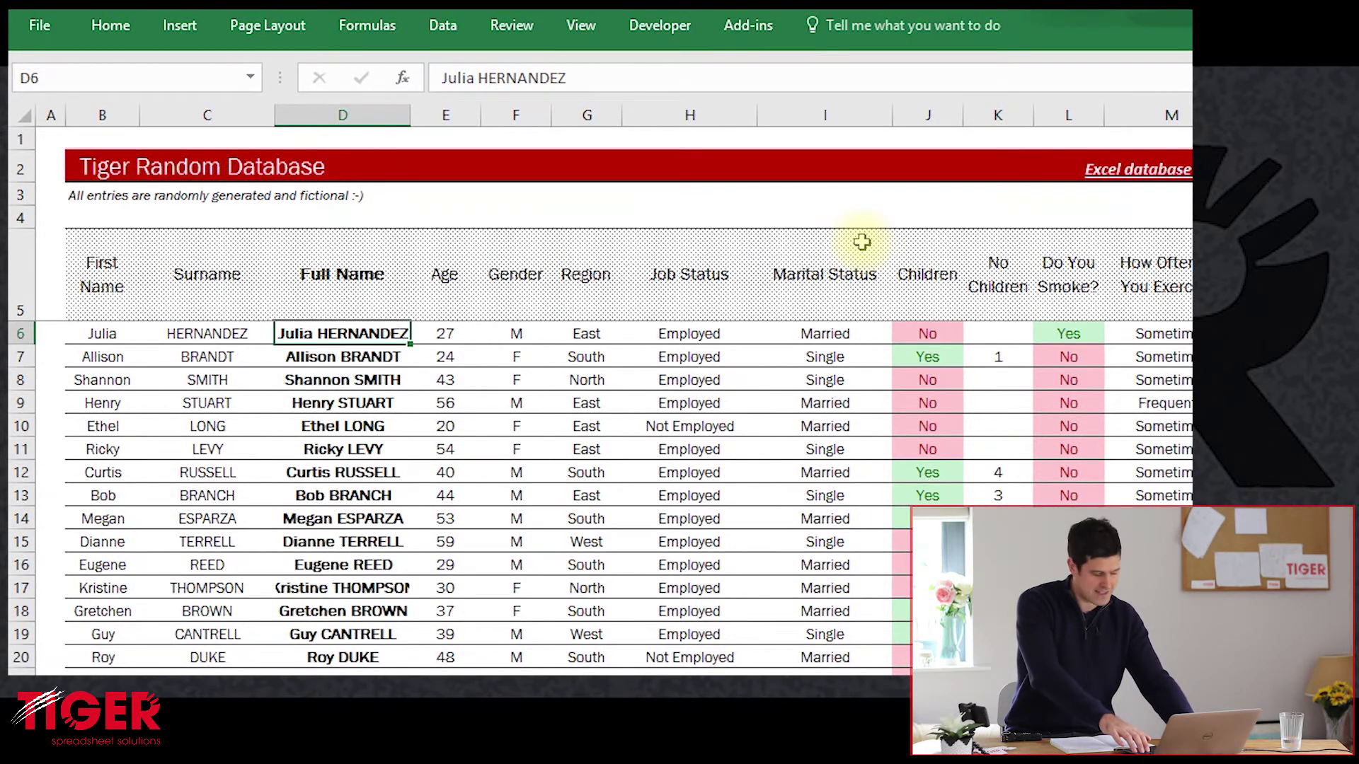
key("ctrl+shift+Down")
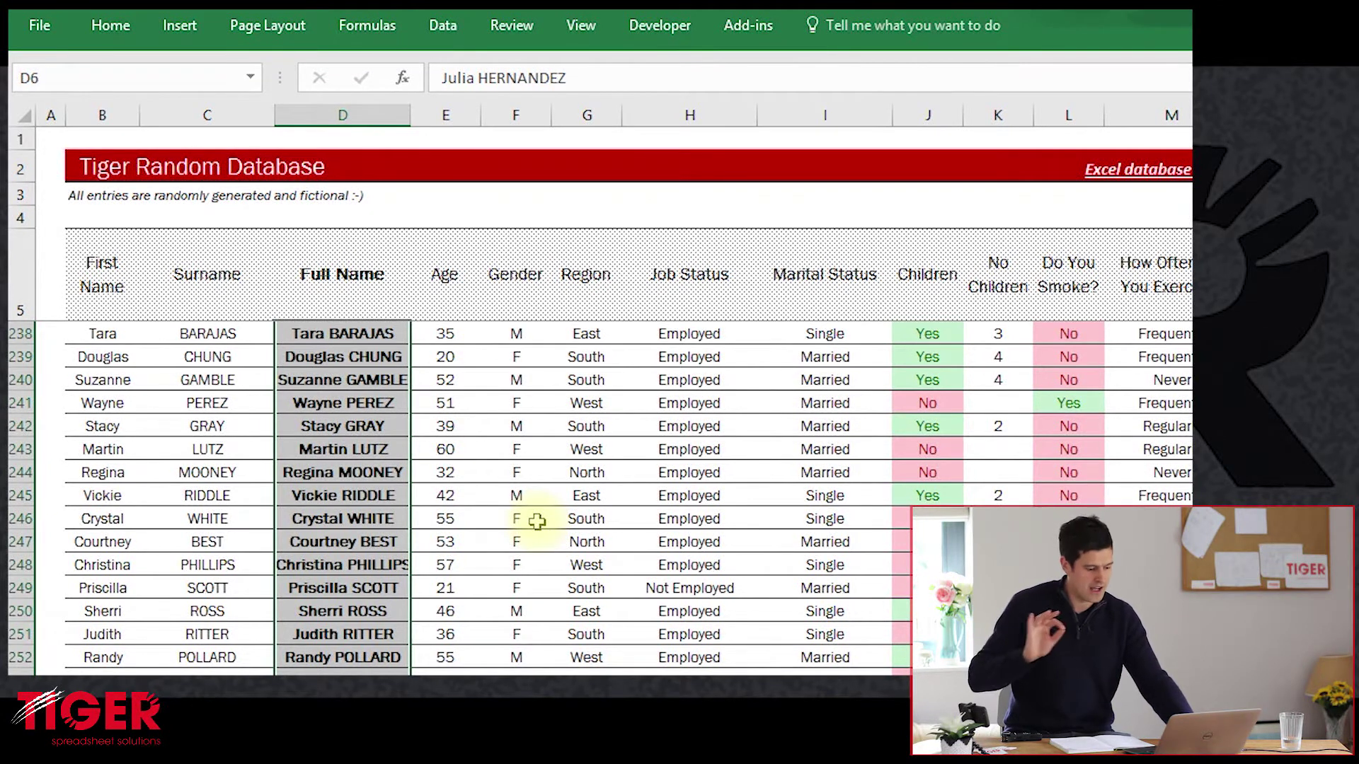
key("Up")
key("Down")
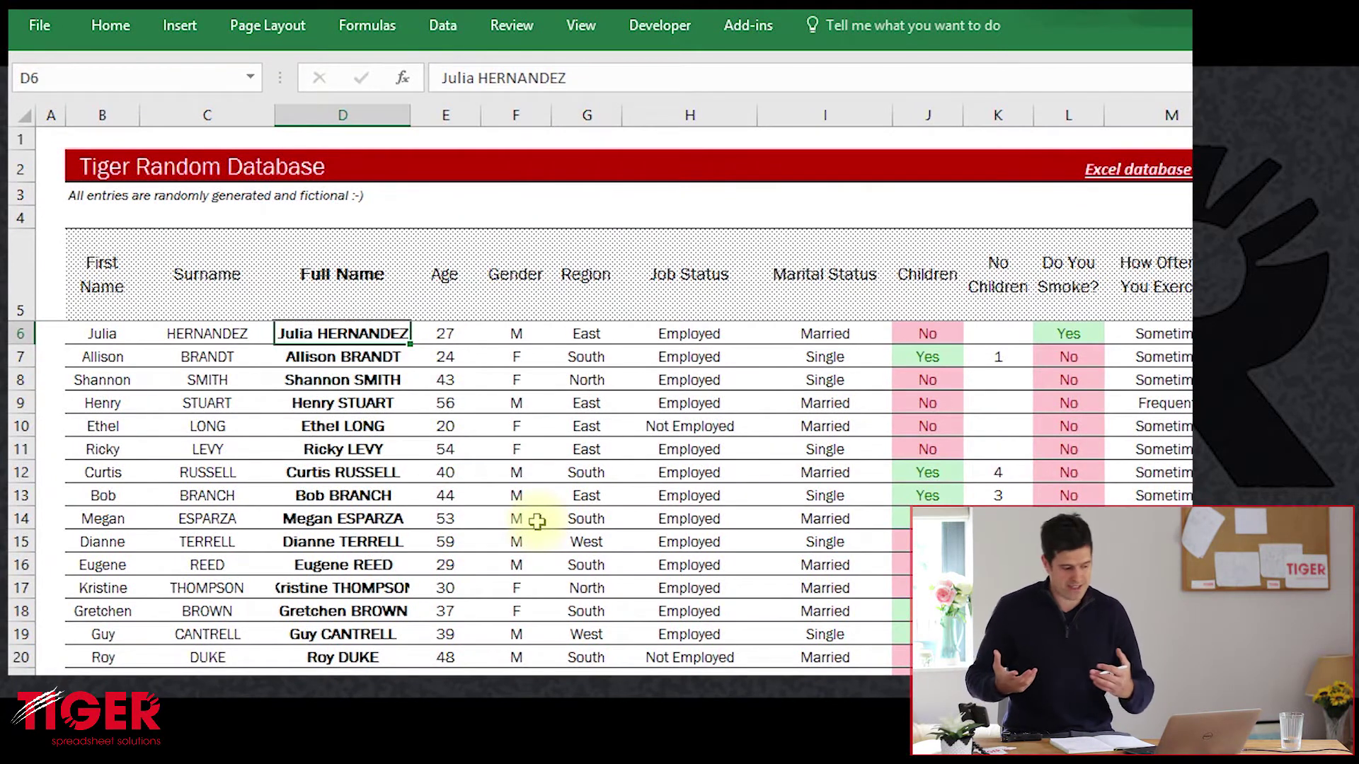
key("Down")
key("Down")
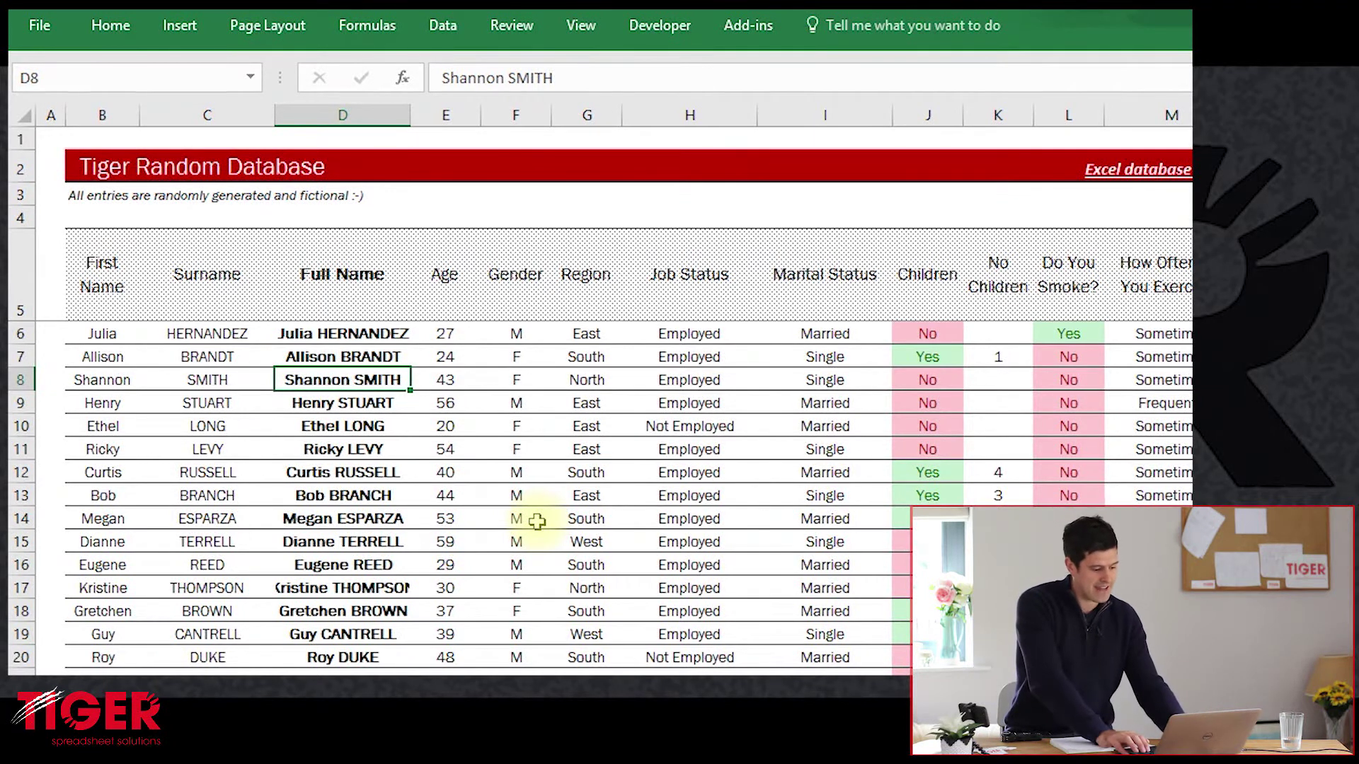
Check the technique required for question 1 on the key questions sheet and look at the blank answer sheet
key("ctrl+Page_Up")
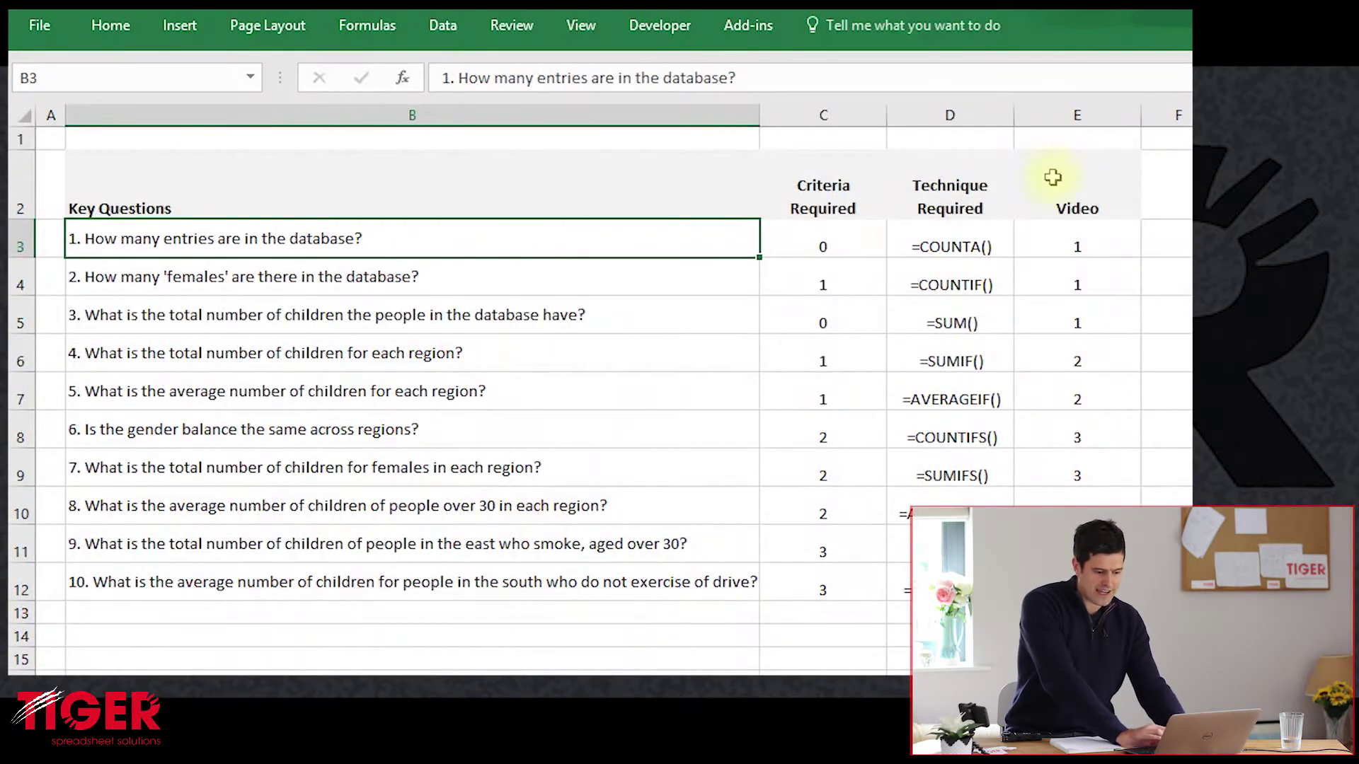
left_click(988, 231)
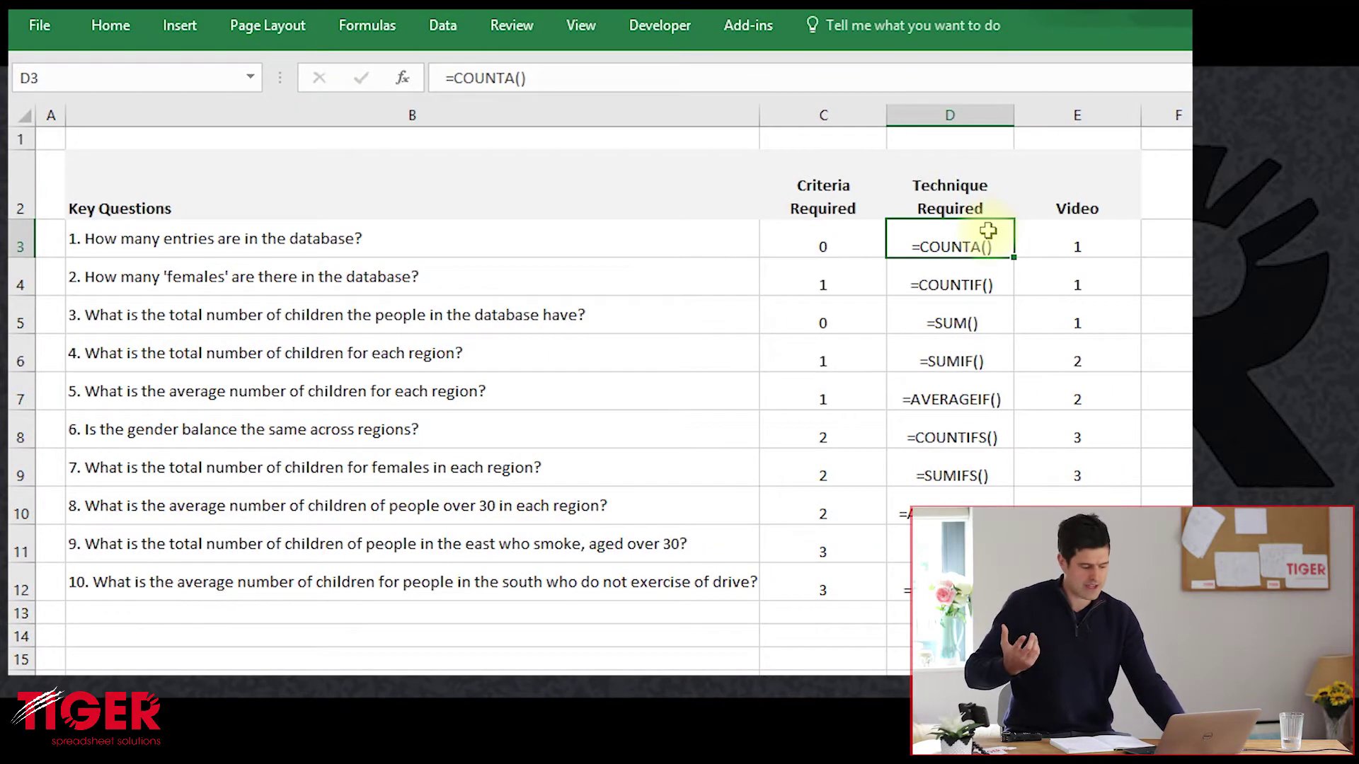
key("ctrl+Page_Down")
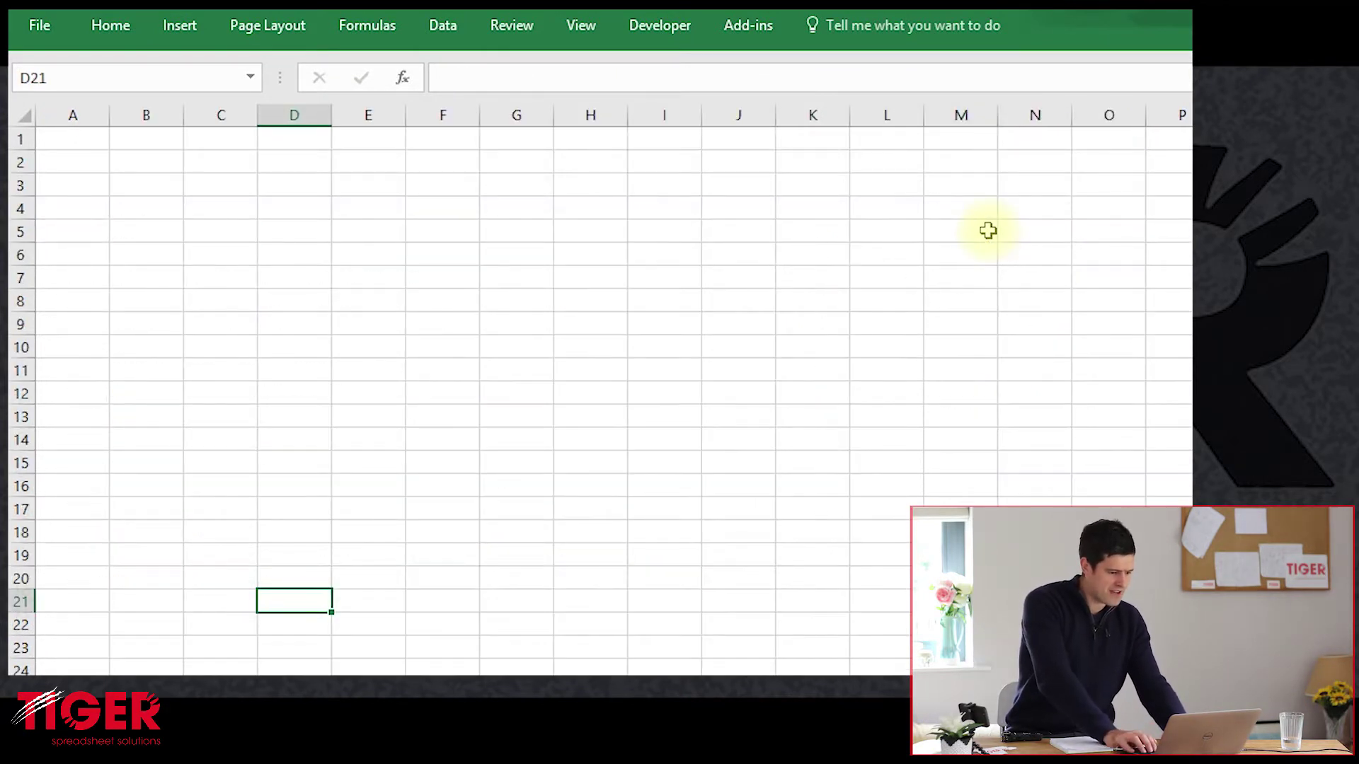
key("Up")
key("ctrl+Page_Up")
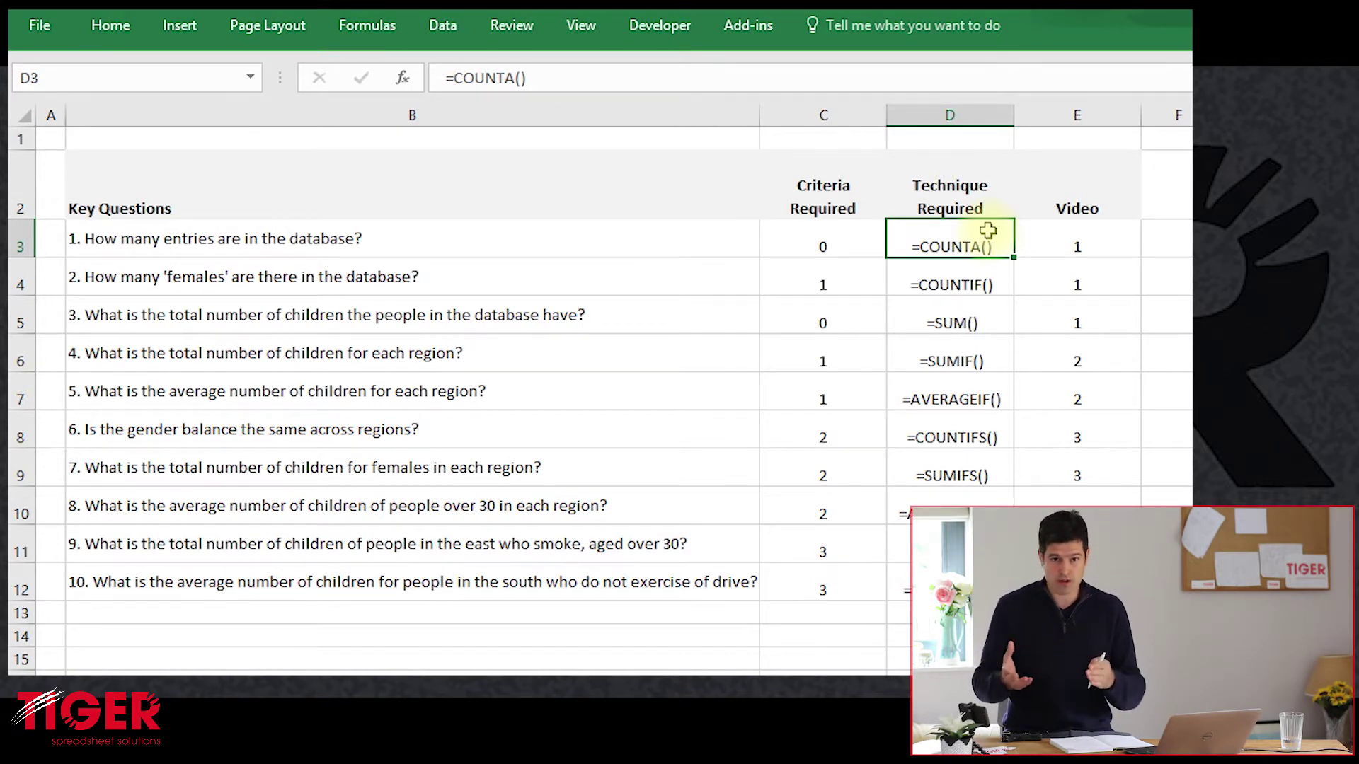
Copy the question "1. How many entries are in the database?" from the key questions sheet into cell B3 of the blank sheet
key("Left")
key("Left")
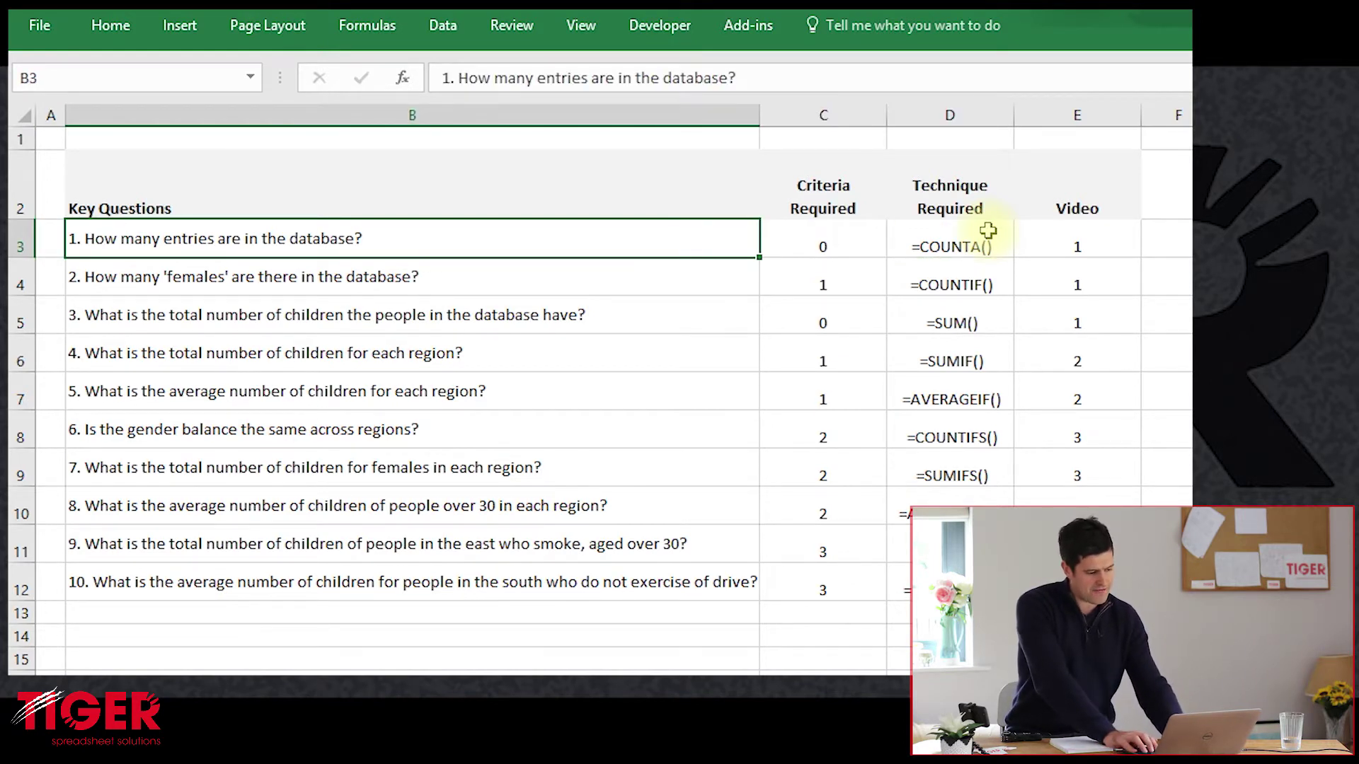
key("ctrl+Page_Down")
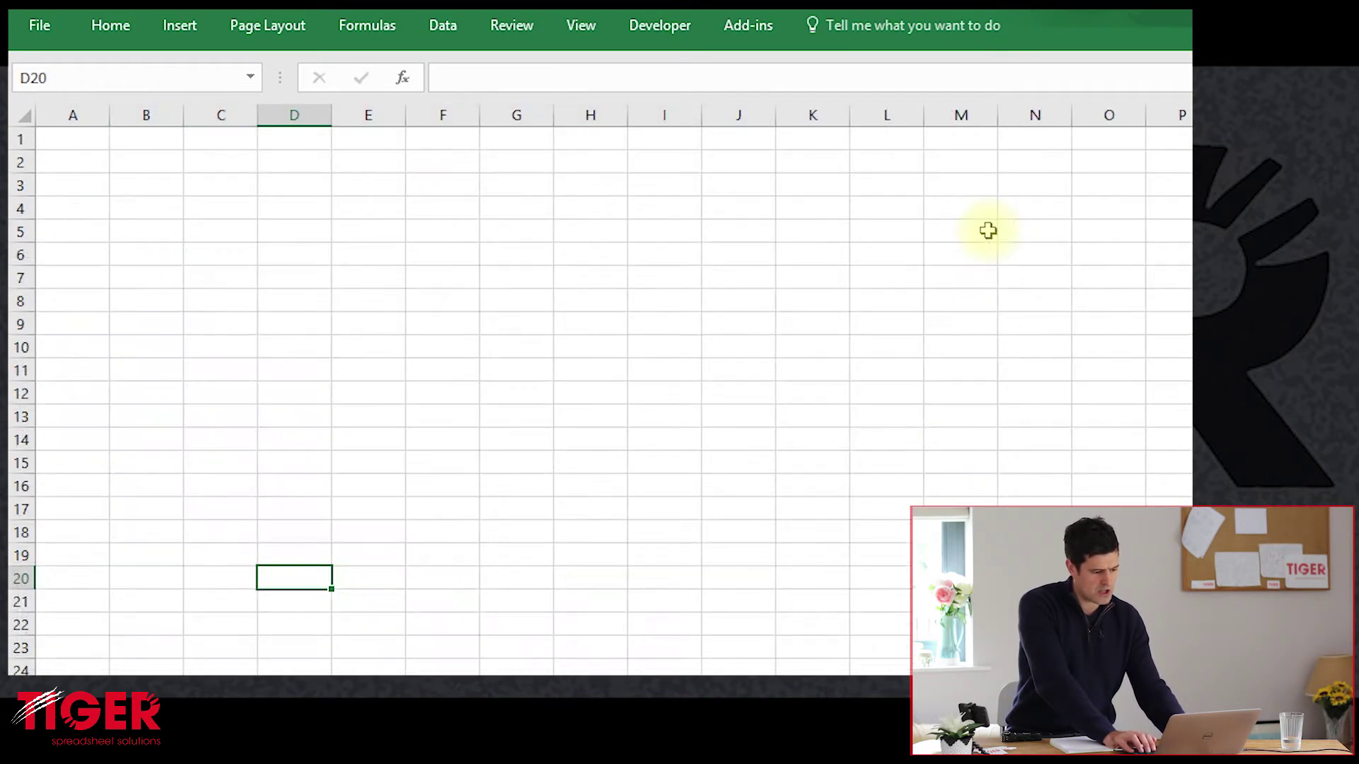
key("Up")
key("Up")
key("Up")
key("Up")
key("Up")
key("Up")
key("Up")
key("Up")
key("Up")
key("Up")
key("Up")
key("Up")
key("Up")
key("Up")
key("Up")
key("Up")
key("Up")
key("Up")
key("Left")
key("Left")
key("Down")
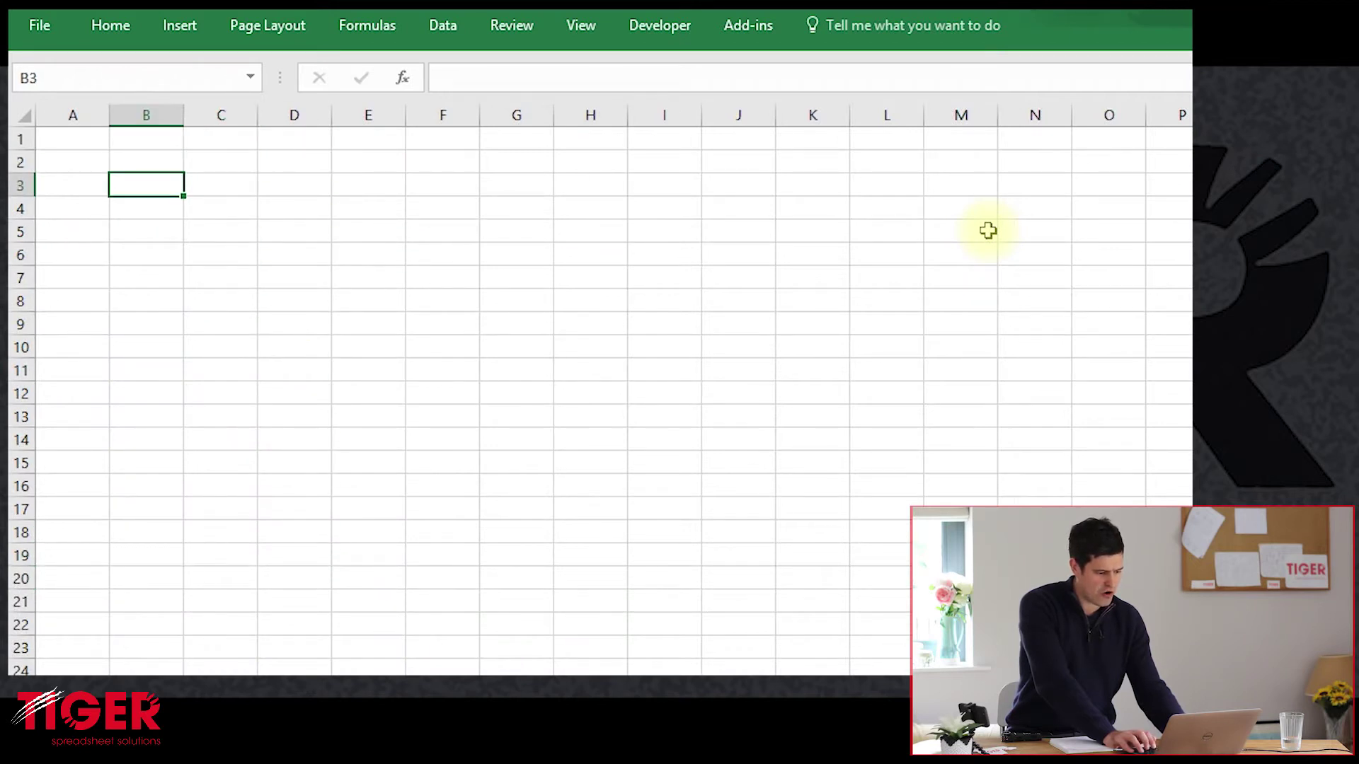
type("1. How many entries are in the database?")
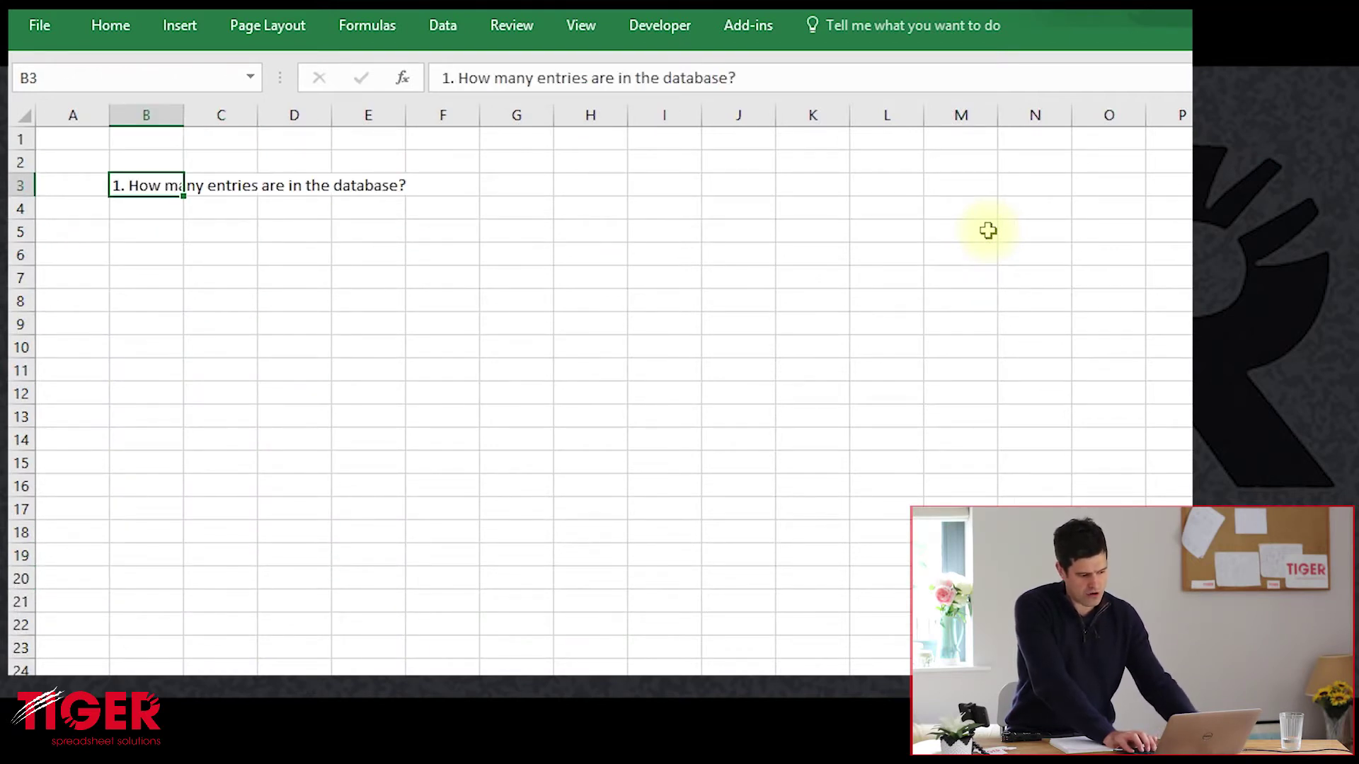
key("Down")
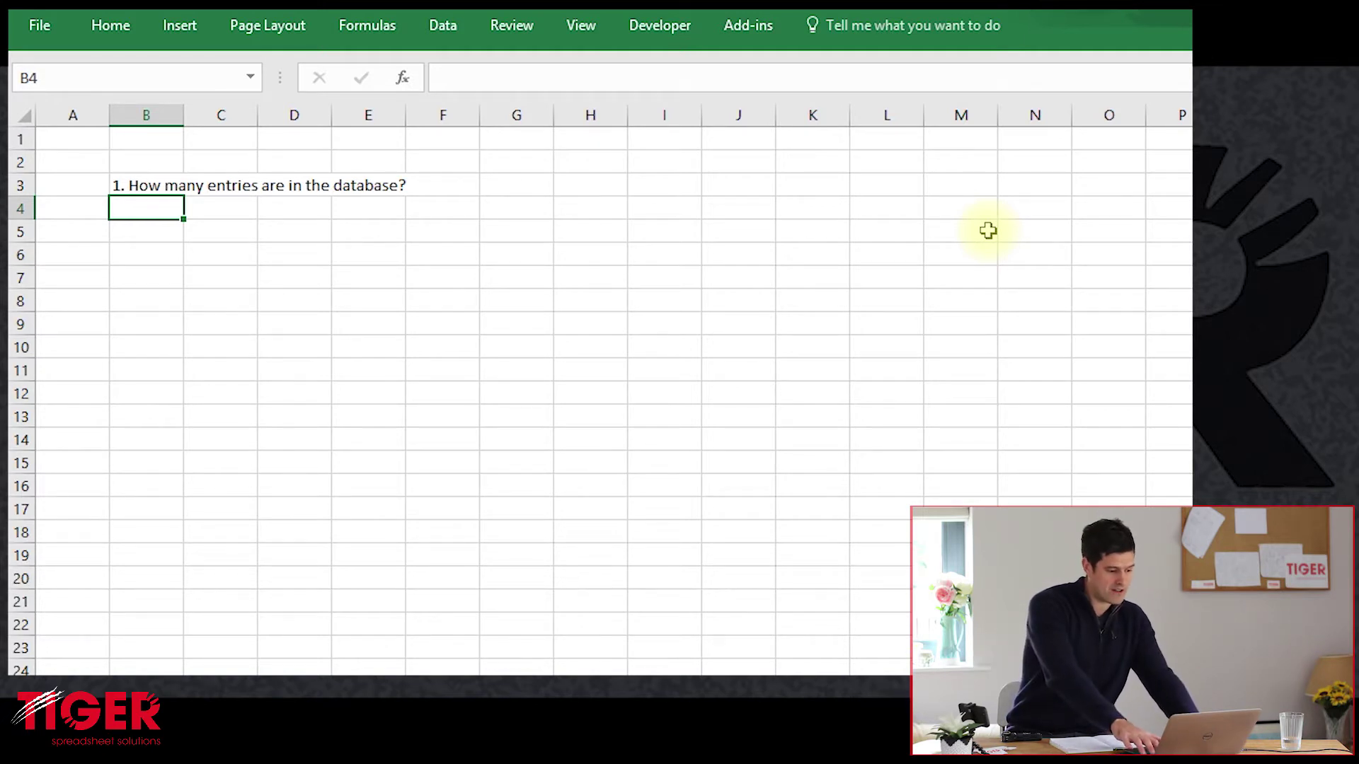
Begin a COUNTA formula in cell B4 beneath question 1, leaving no reference to the Analysis sheet in it
type("=")
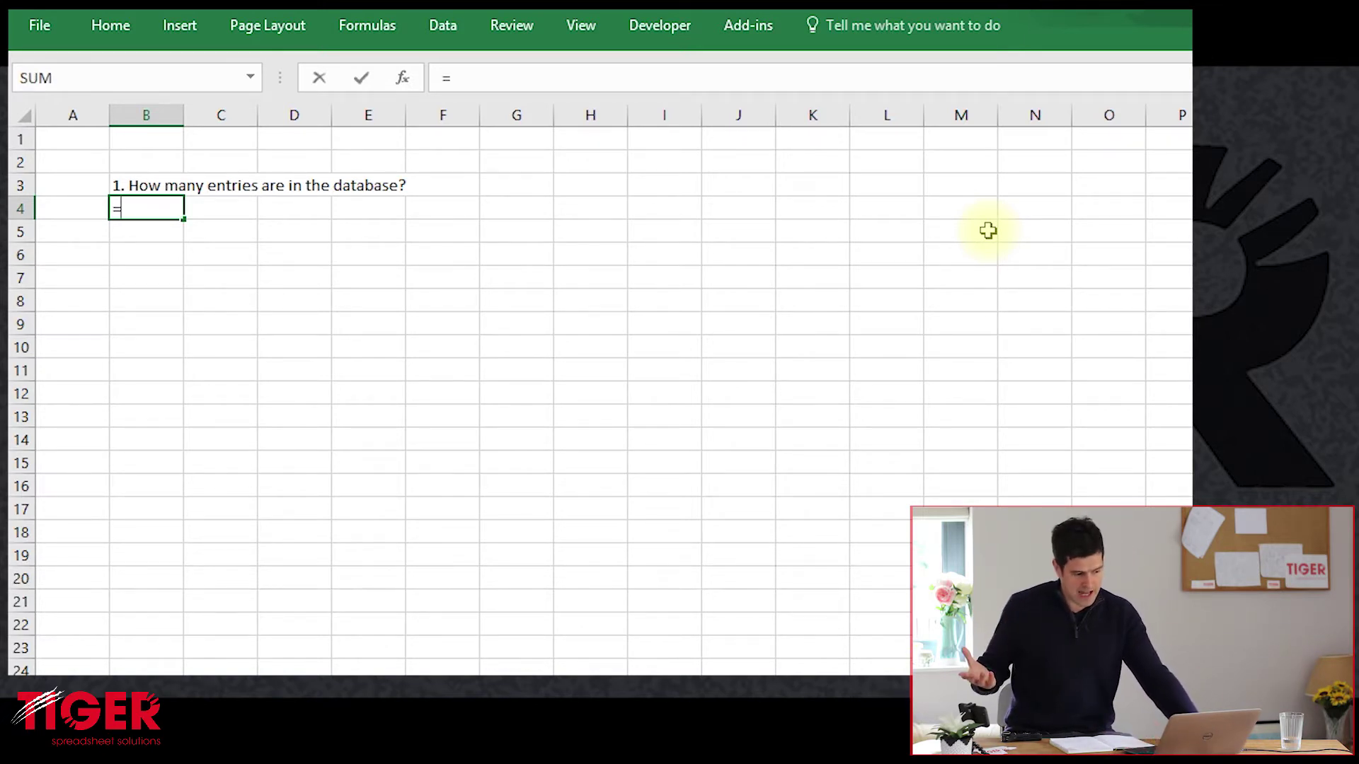
key("Escape")
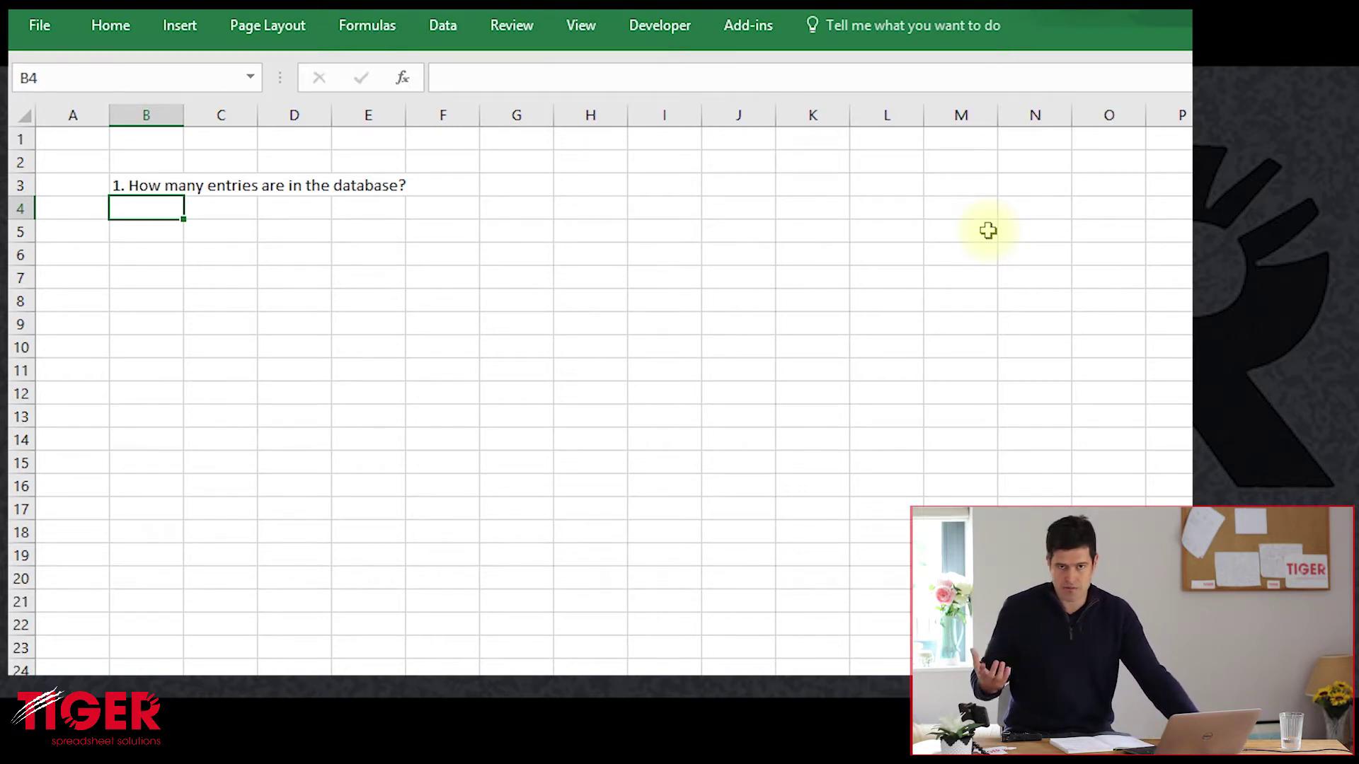
type("=")
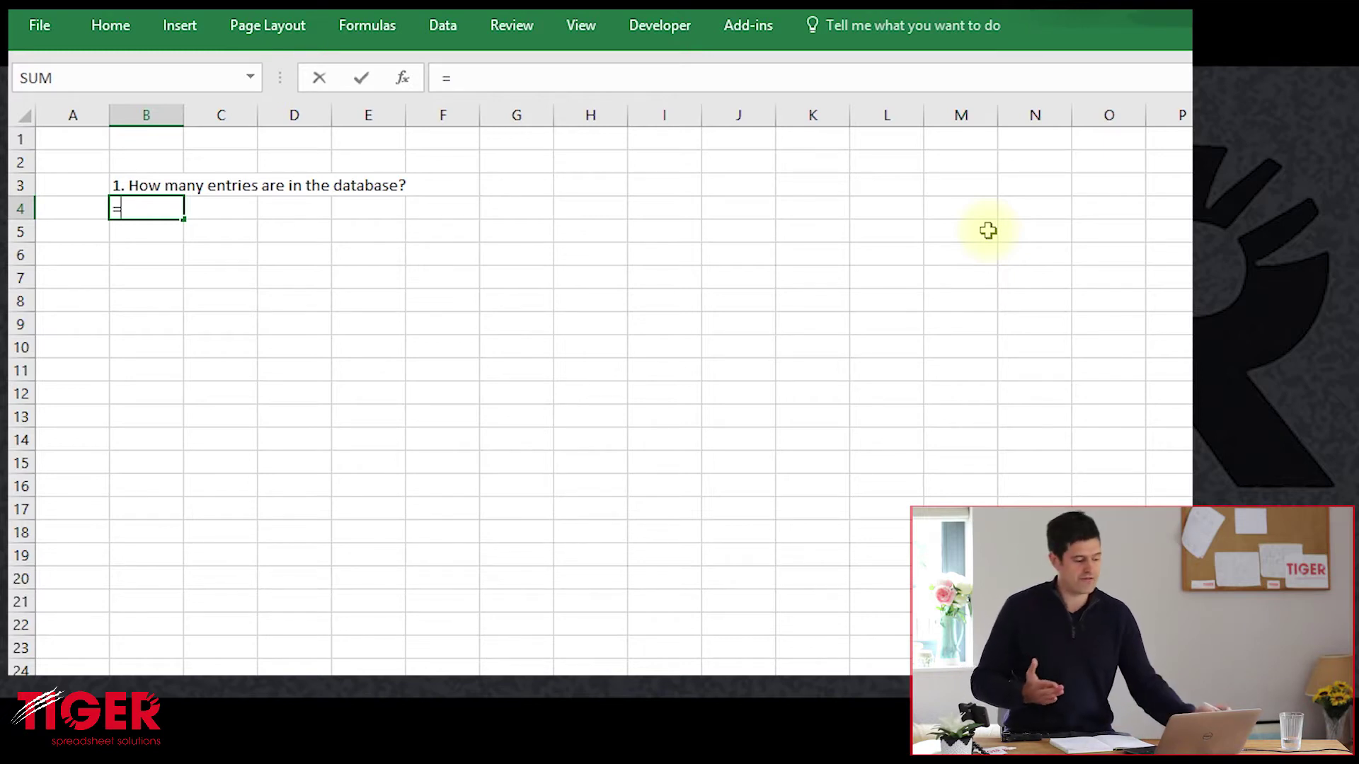
type("co")
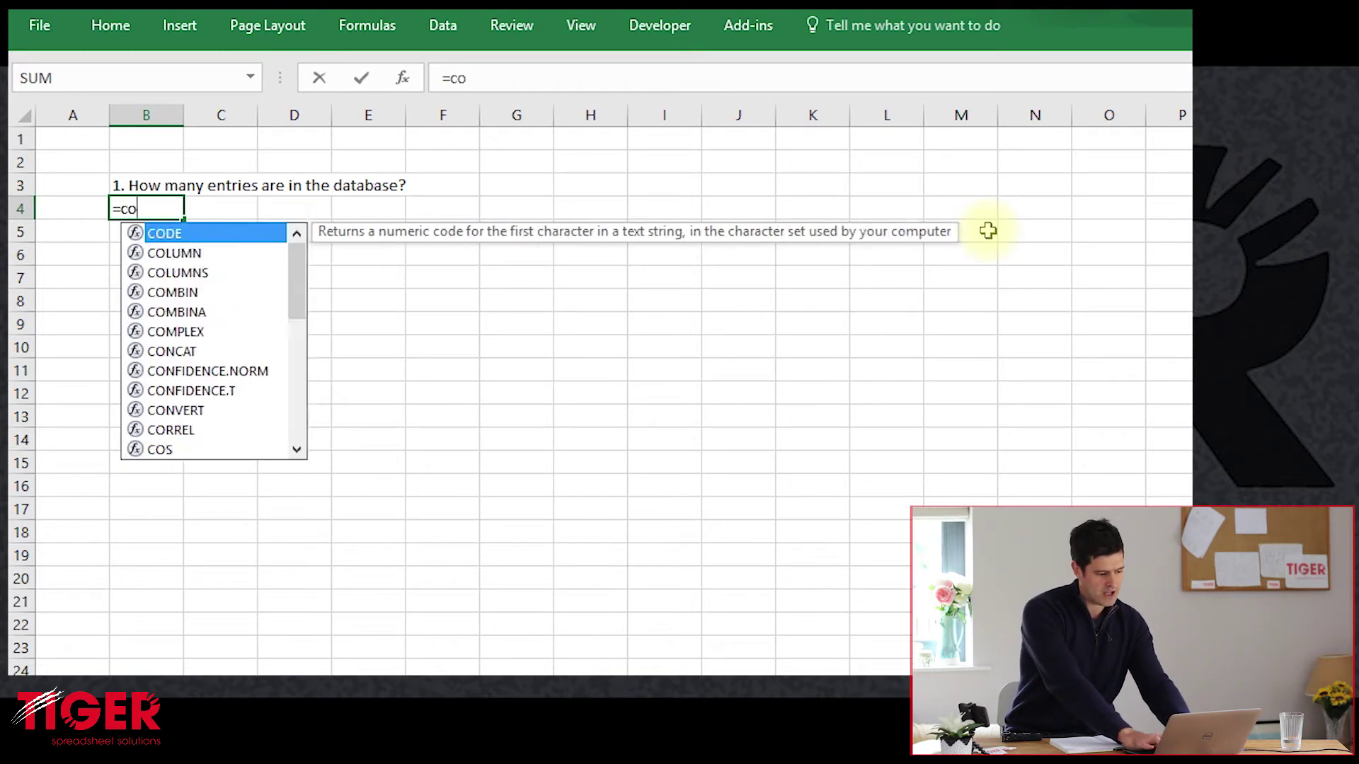
type("unta(")
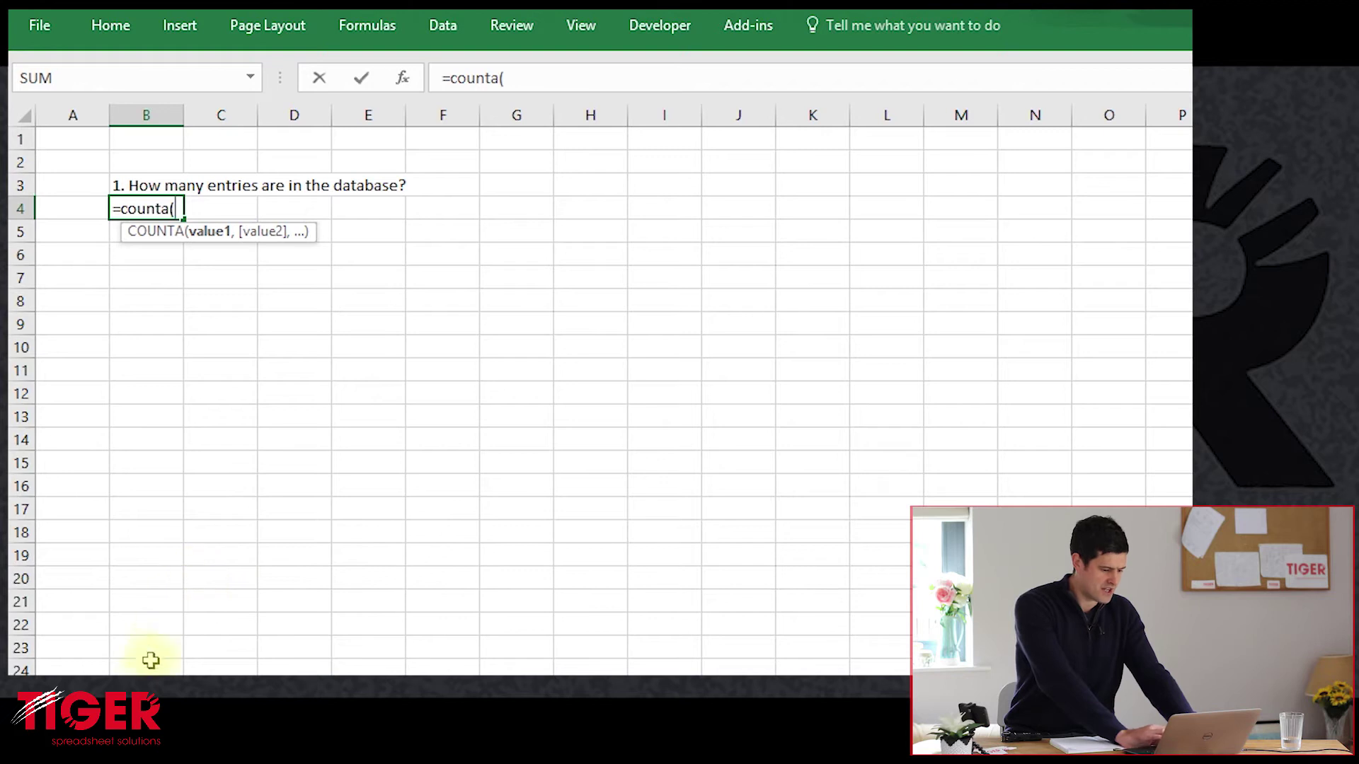
key("ctrl+Page_Down")
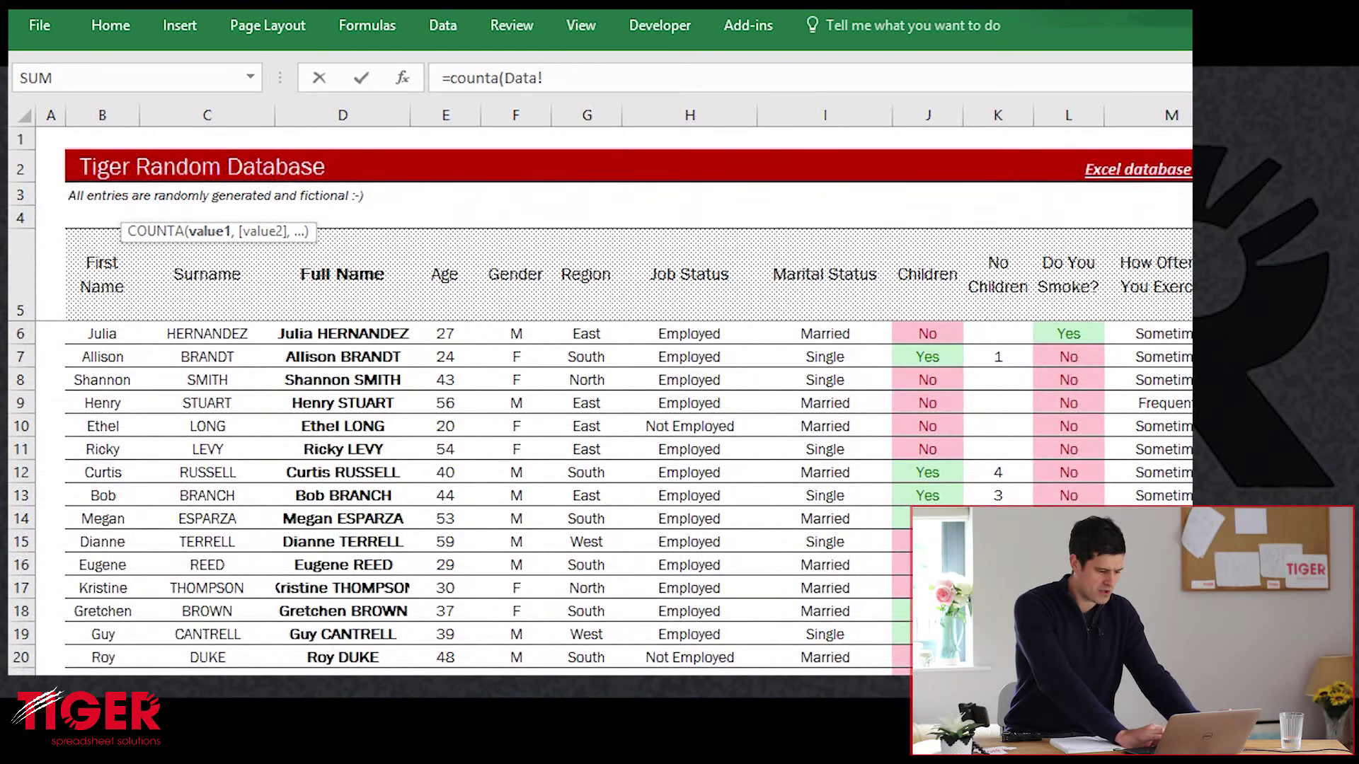
key("ctrl+Page_Up")
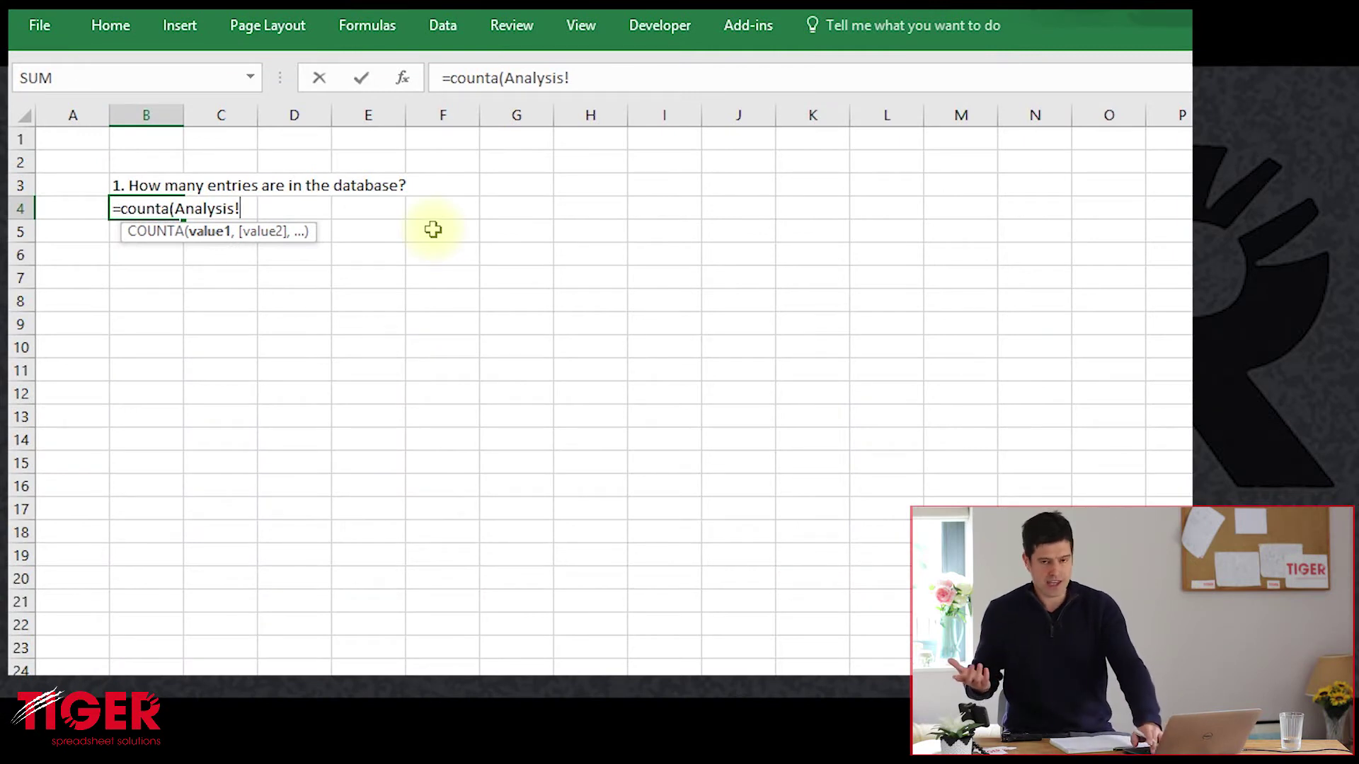
key("BackSpace")
key("BackSpace")
key("BackSpace")
key("BackSpace")
key("BackSpace")
key("BackSpace")
key("BackSpace")
key("BackSpace")
key("BackSpace")
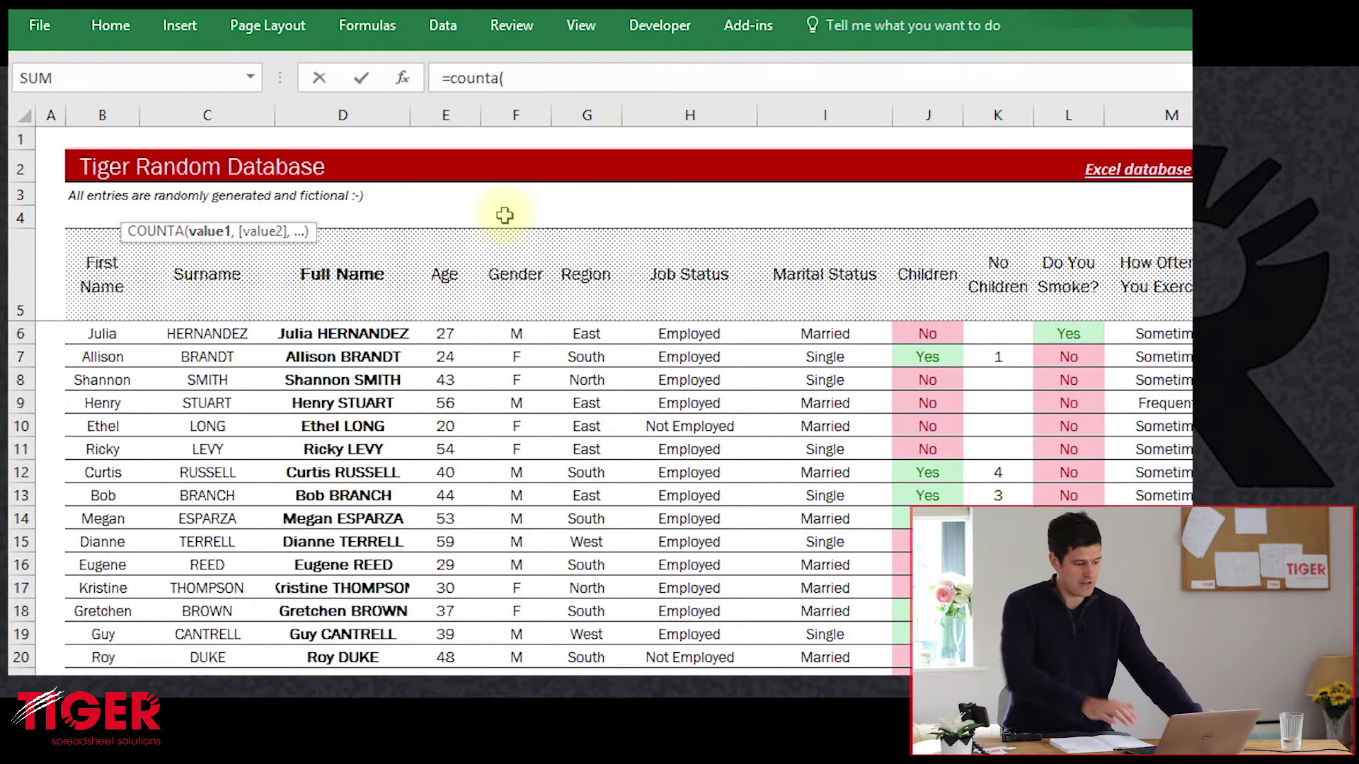
Complete the COUNTA formula in B4 with the First Name entries B6:B255 of the Data sheet
key("Down")
key("Right")
key("Right")
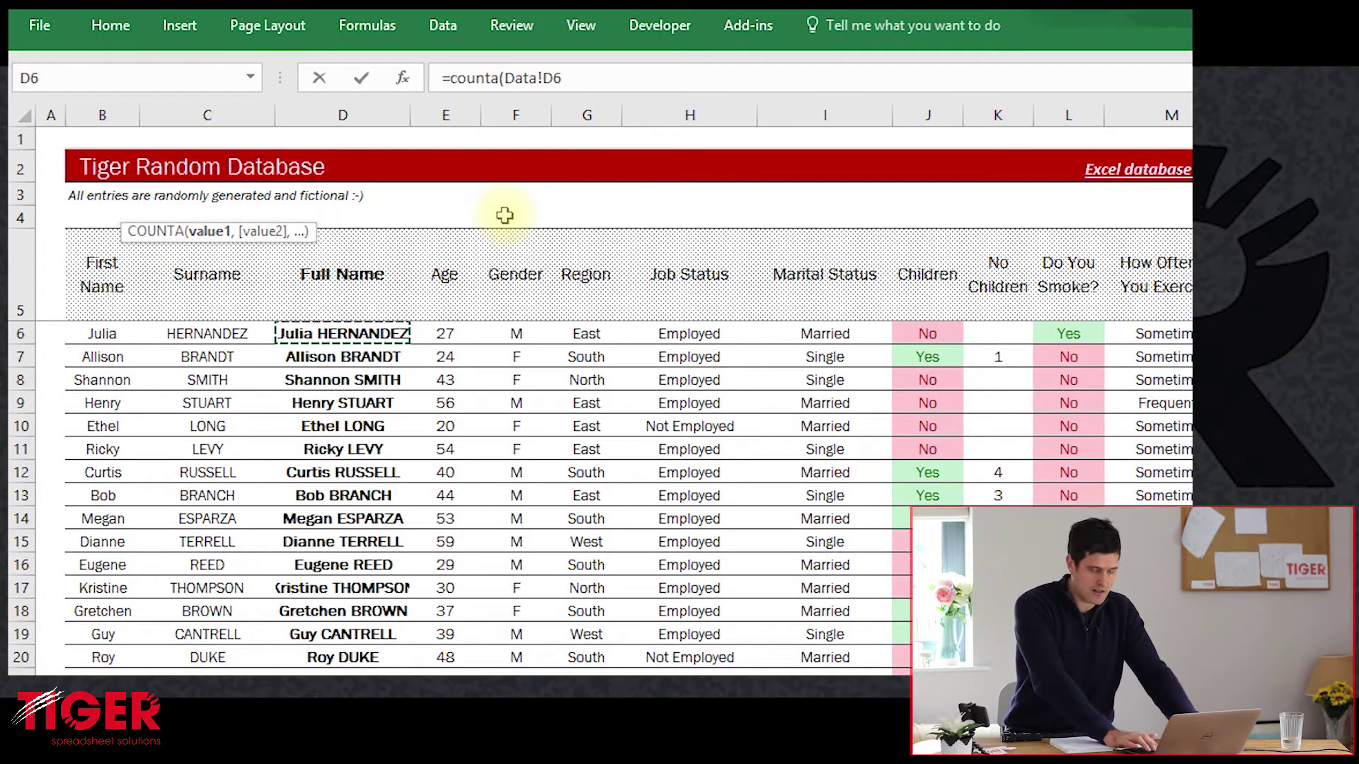
key("Right")
key("Left")
key("Left")
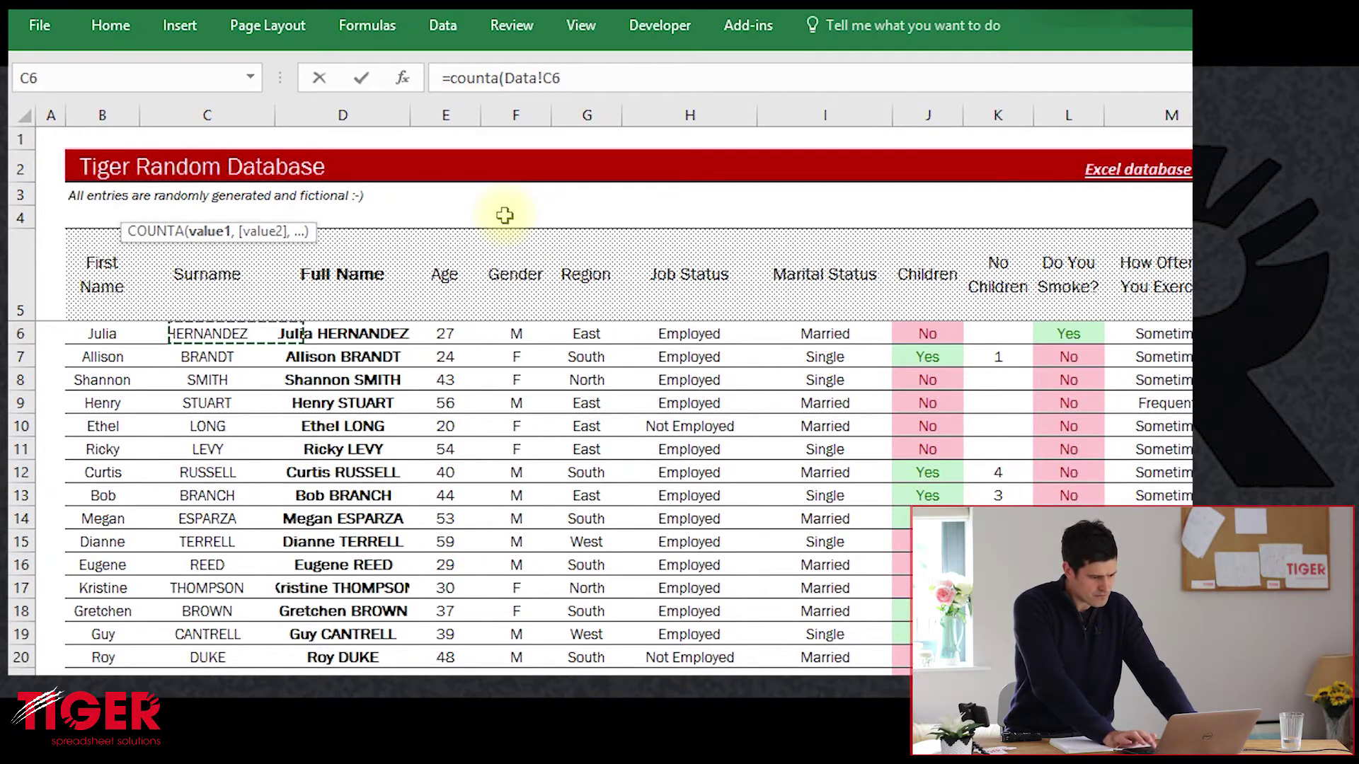
key("Left")
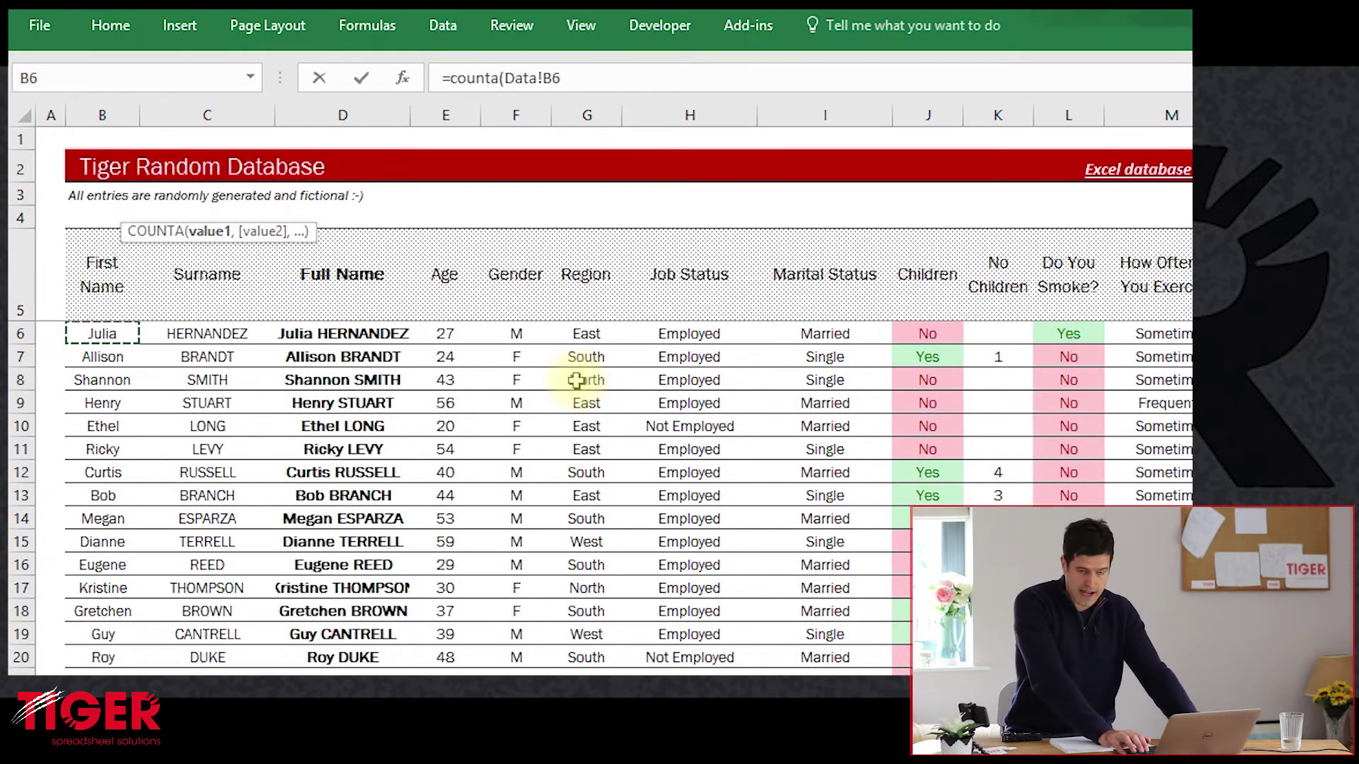
key("ctrl+shift+Down")
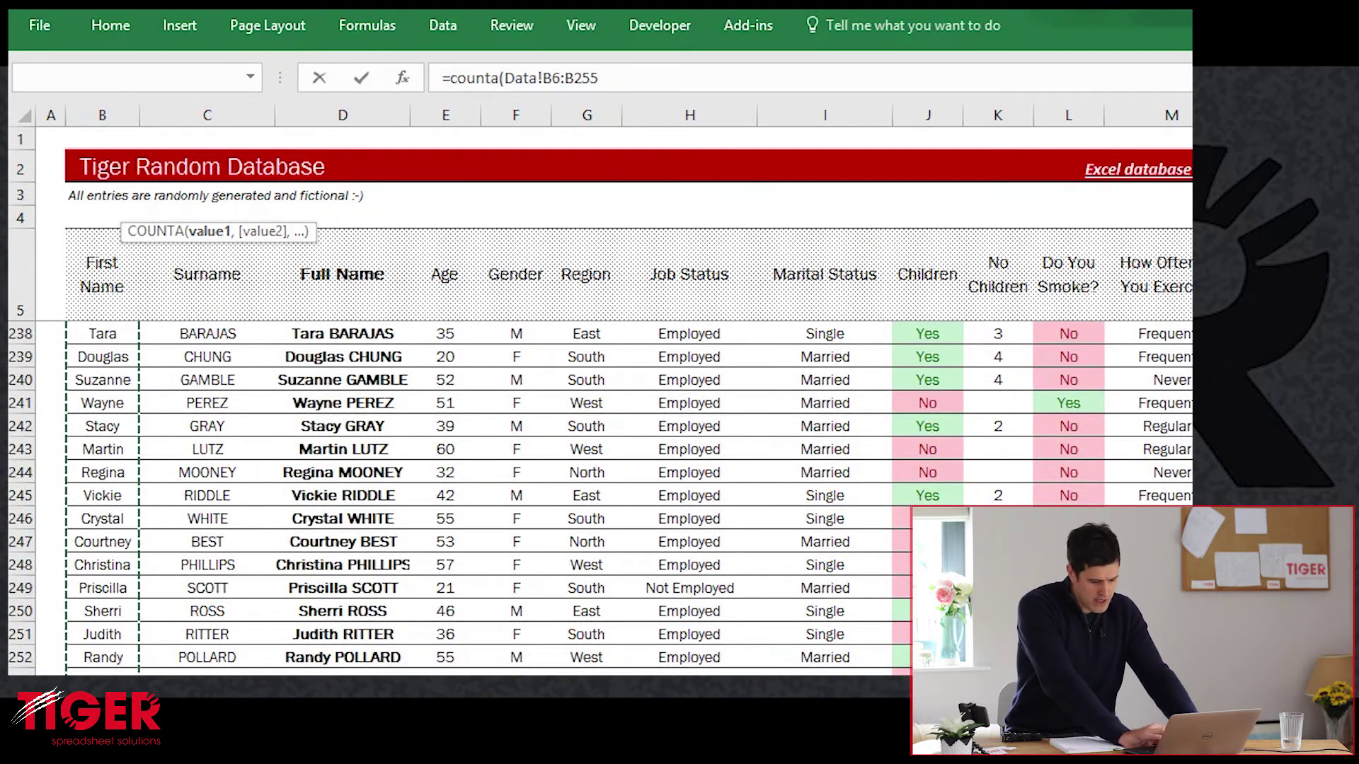
scroll(576, 380, "down", 1)
scroll(521, 499, "down", 1)
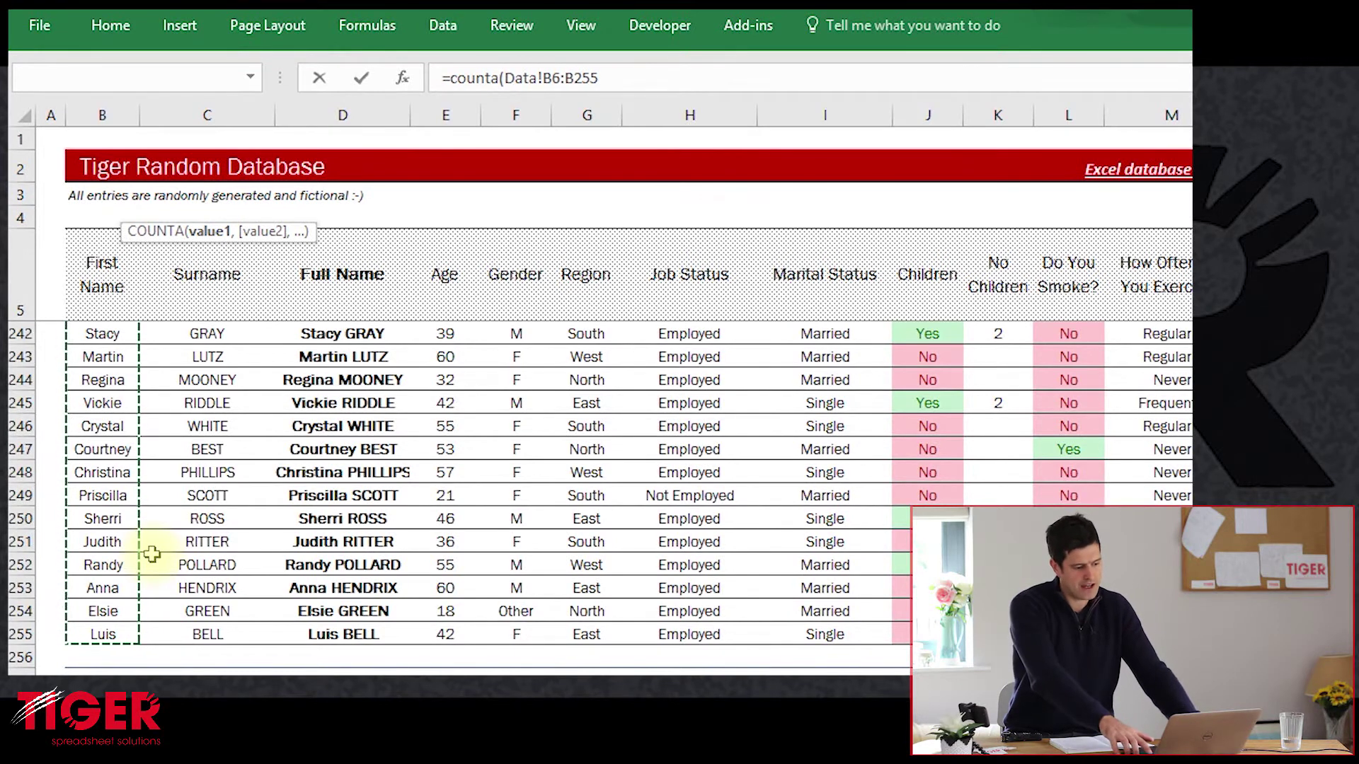
key("Return")
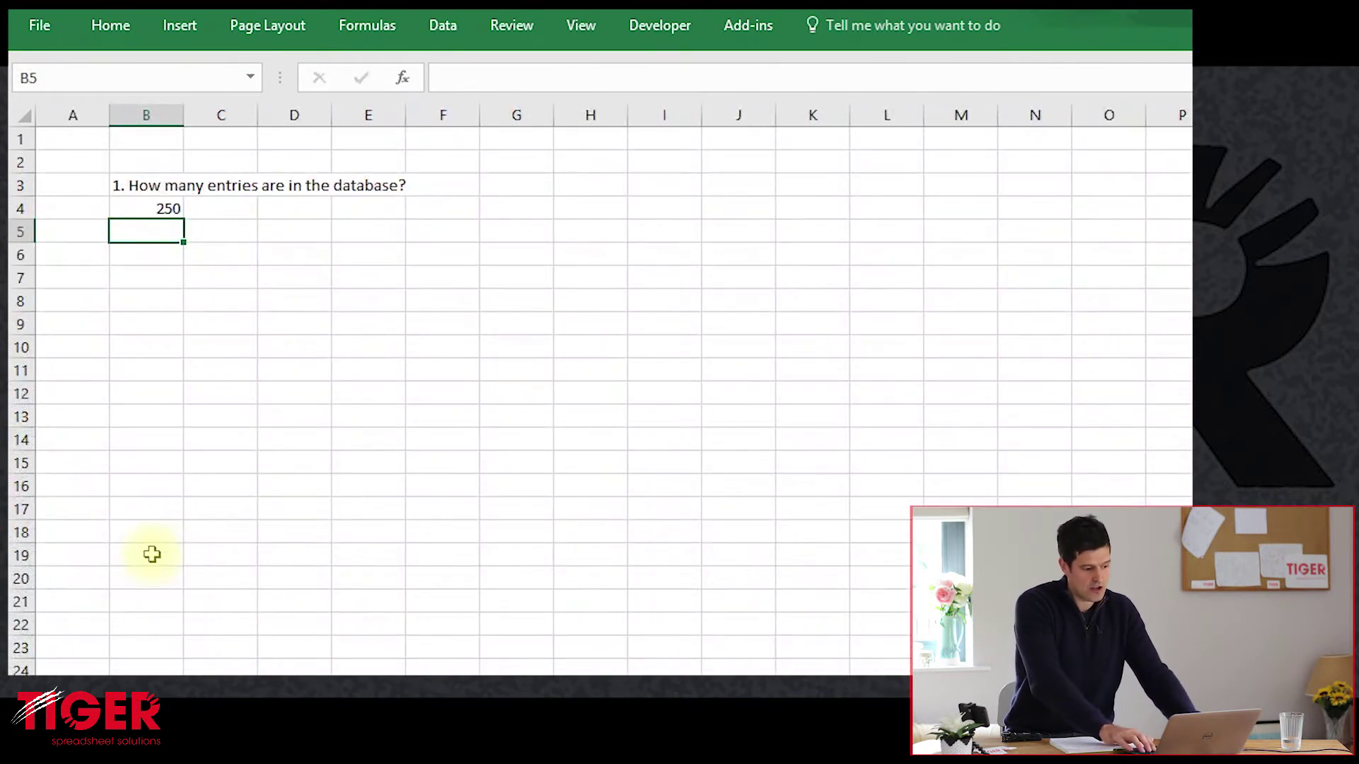
key("Up")
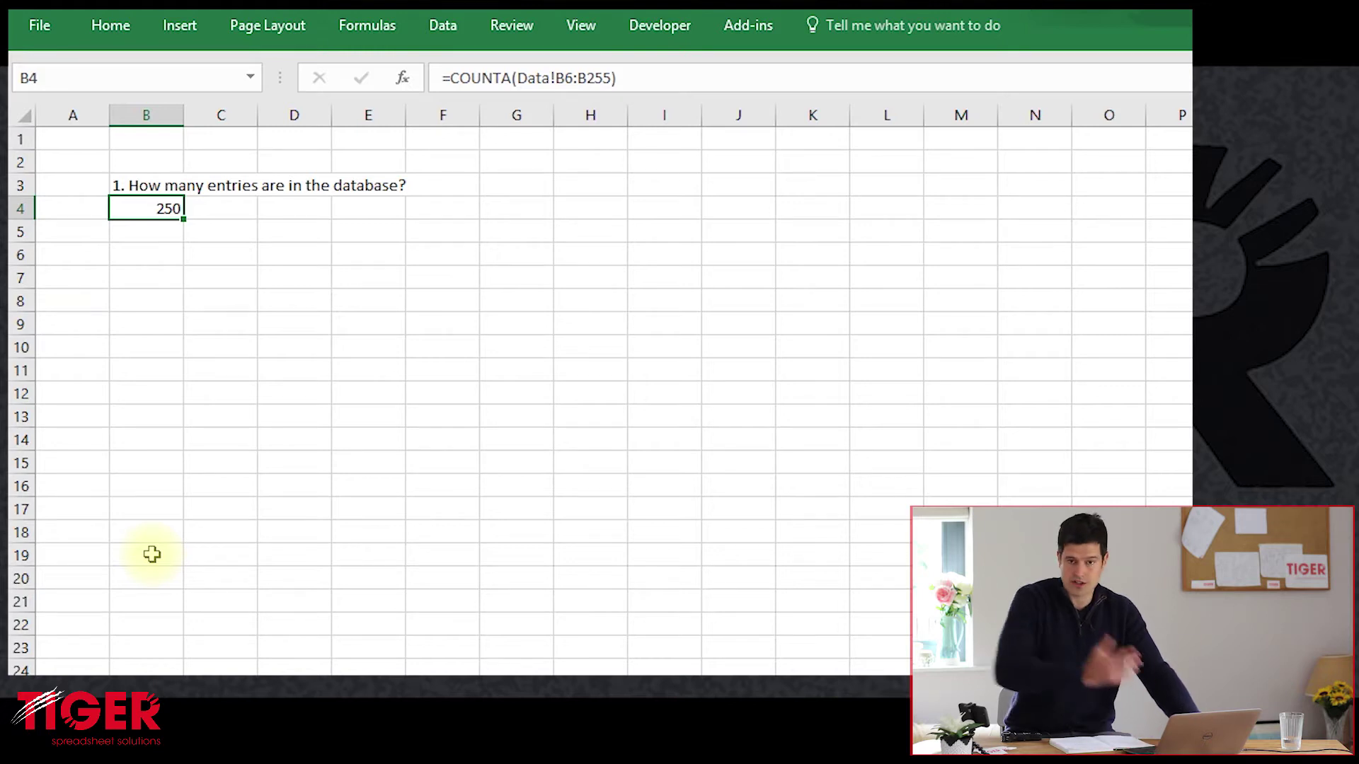
Clear the first name in cell B6 of the Data sheet and check how the count on the Analysis sheet responds
key("ctrl+Page_Up")
key("ctrl+Page_Up")
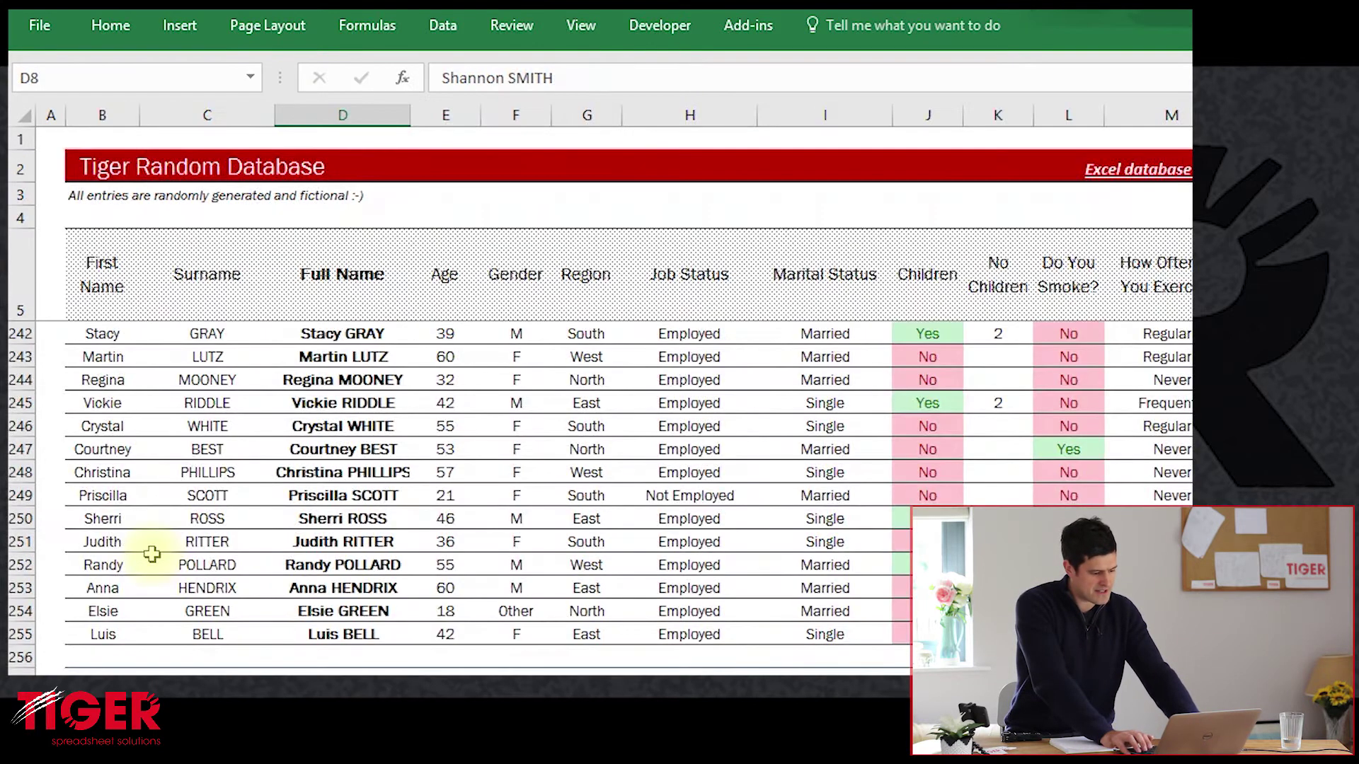
key("Left")
key("Left")
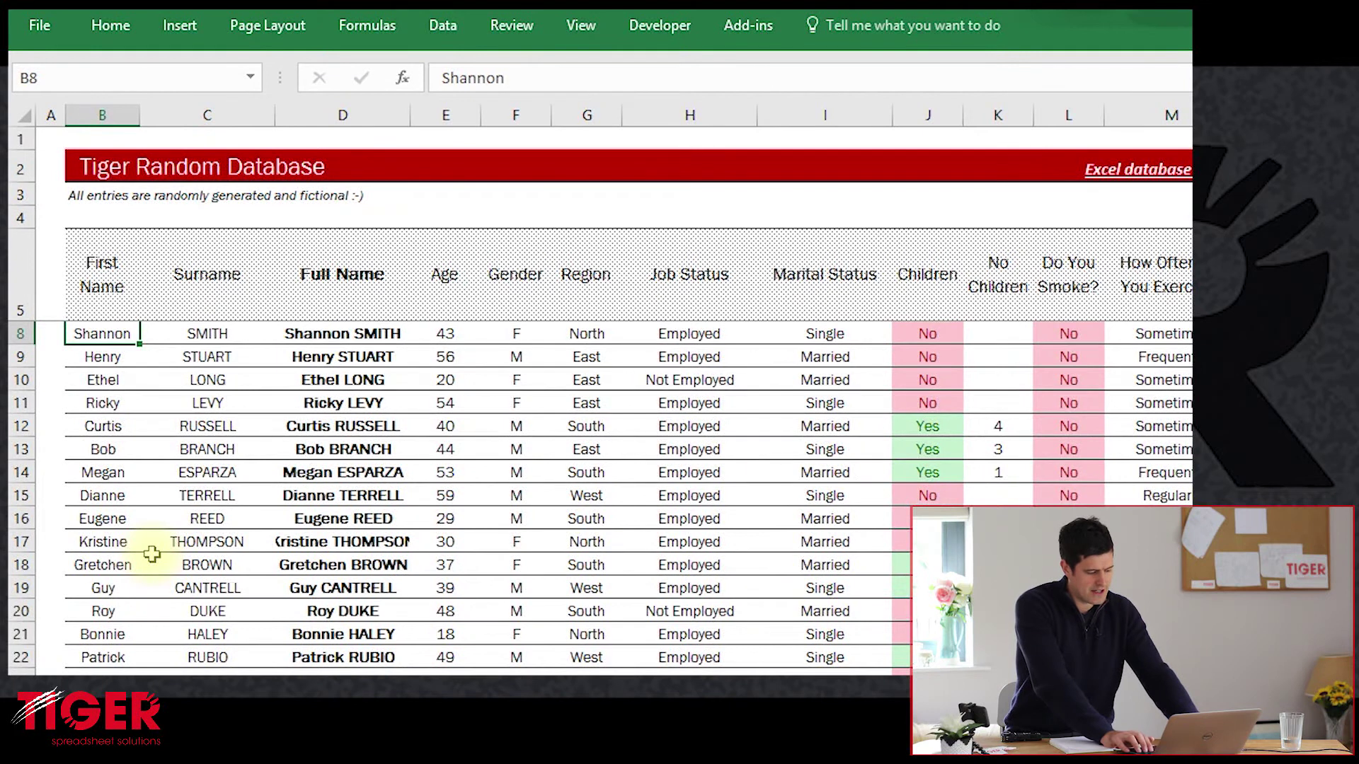
key("Up")
key("ctrl+Up")
key("Down")
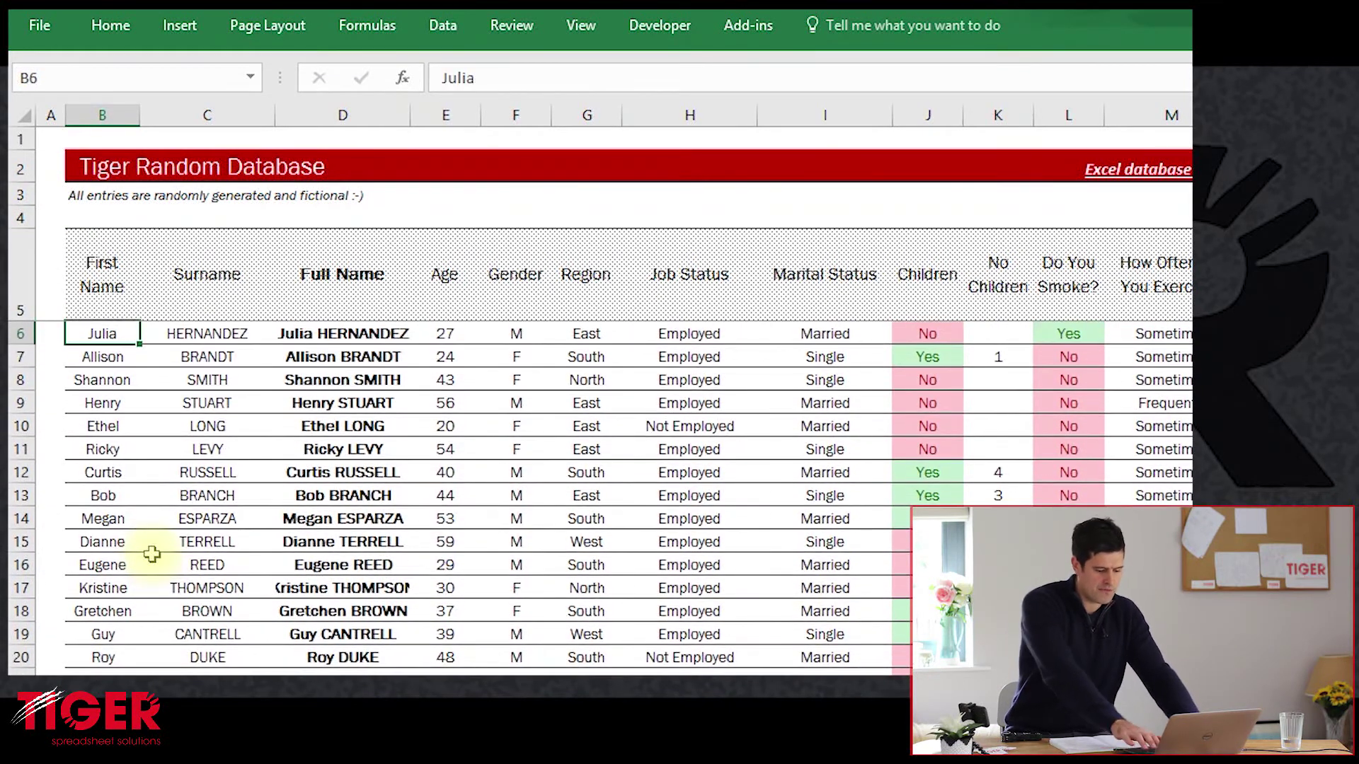
key("Delete")
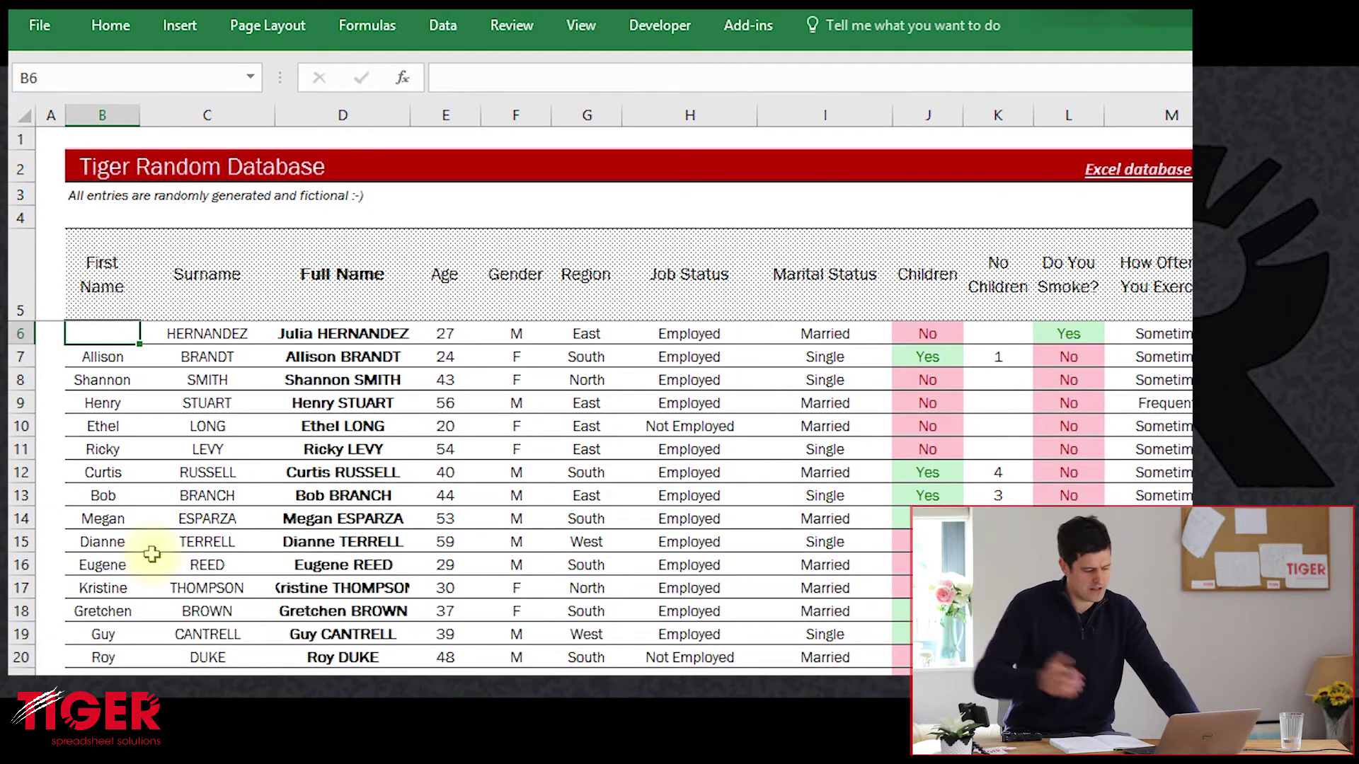
key("ctrl+Page_Down")
key("ctrl+Page_Down")
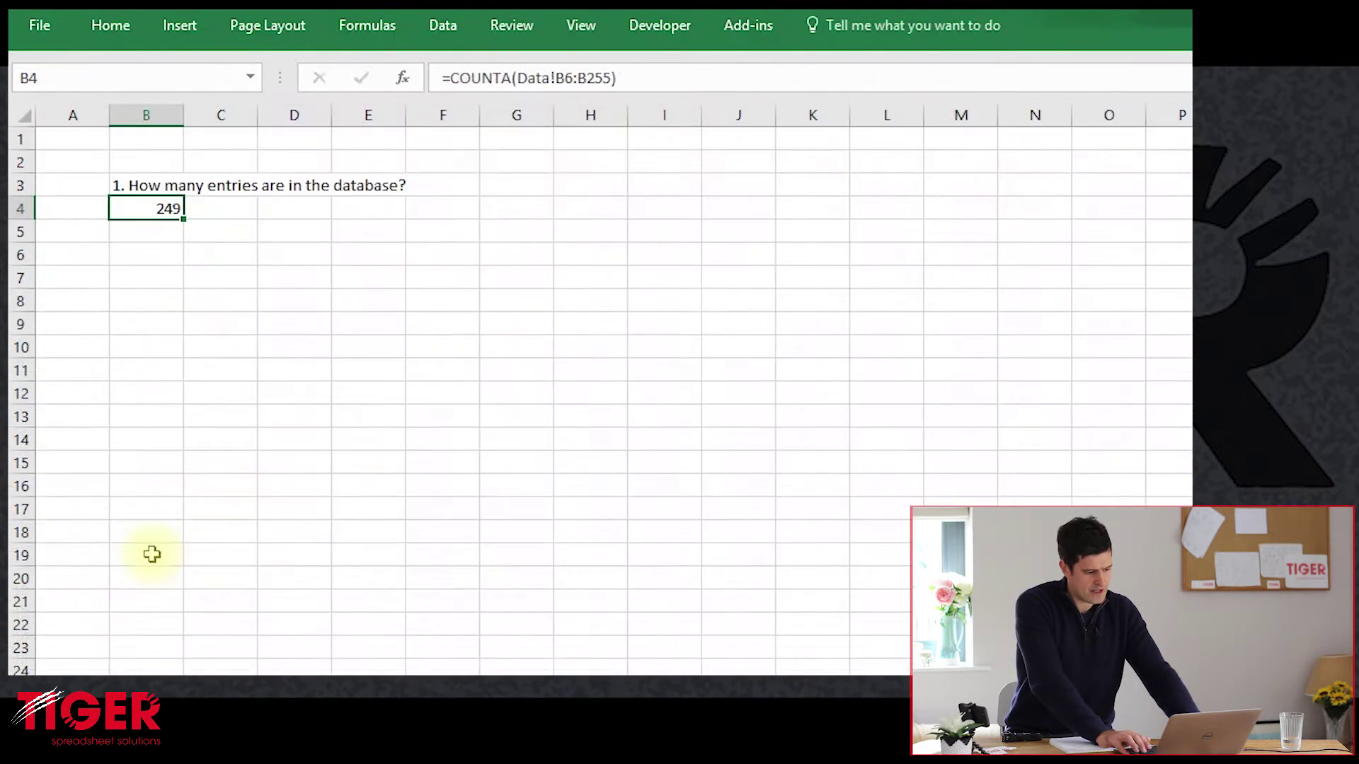
key("Right")
key("Left")
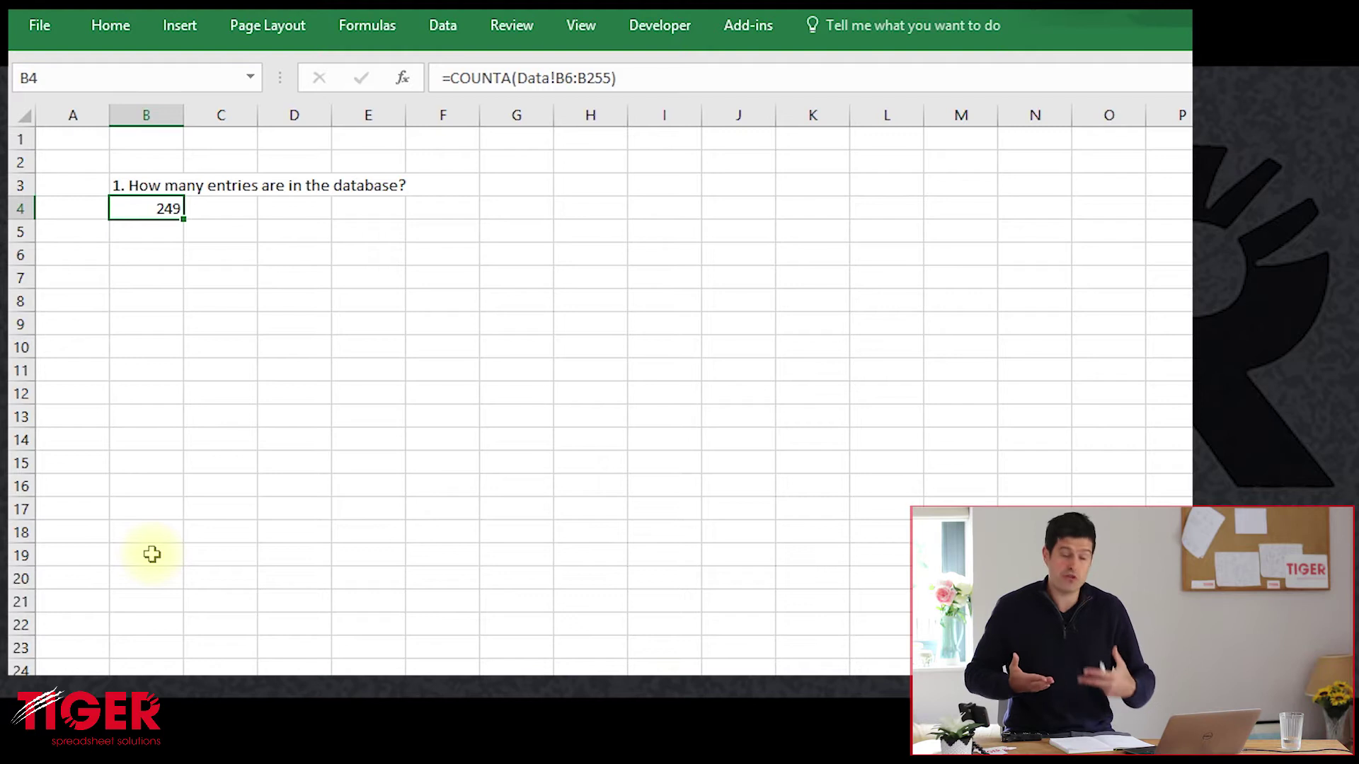
Restore the cleared first name in B6 of the Data sheet and recheck the count on the Analysis sheet
key("ctrl+Page_Up")
key("ctrl+Page_Up")
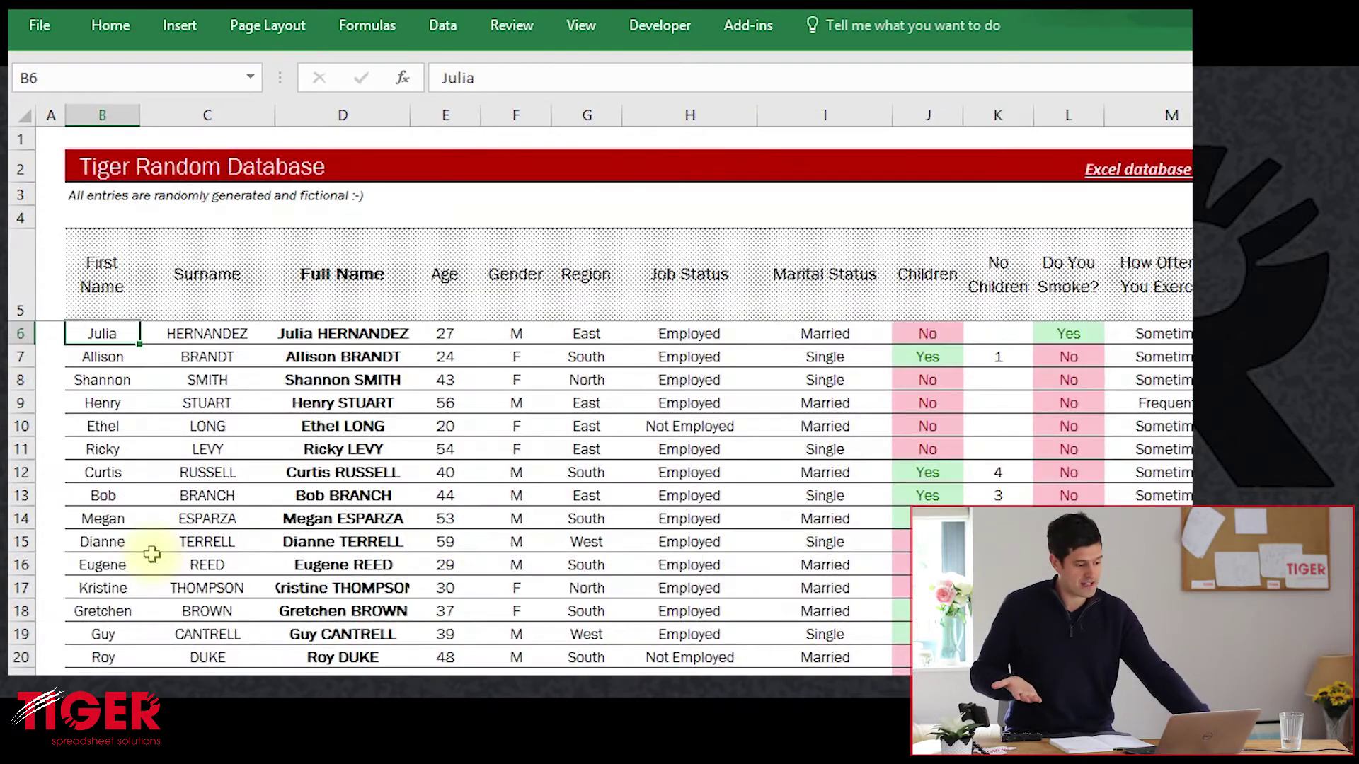
key("ctrl+Page_Down")
key("ctrl+Page_Down")
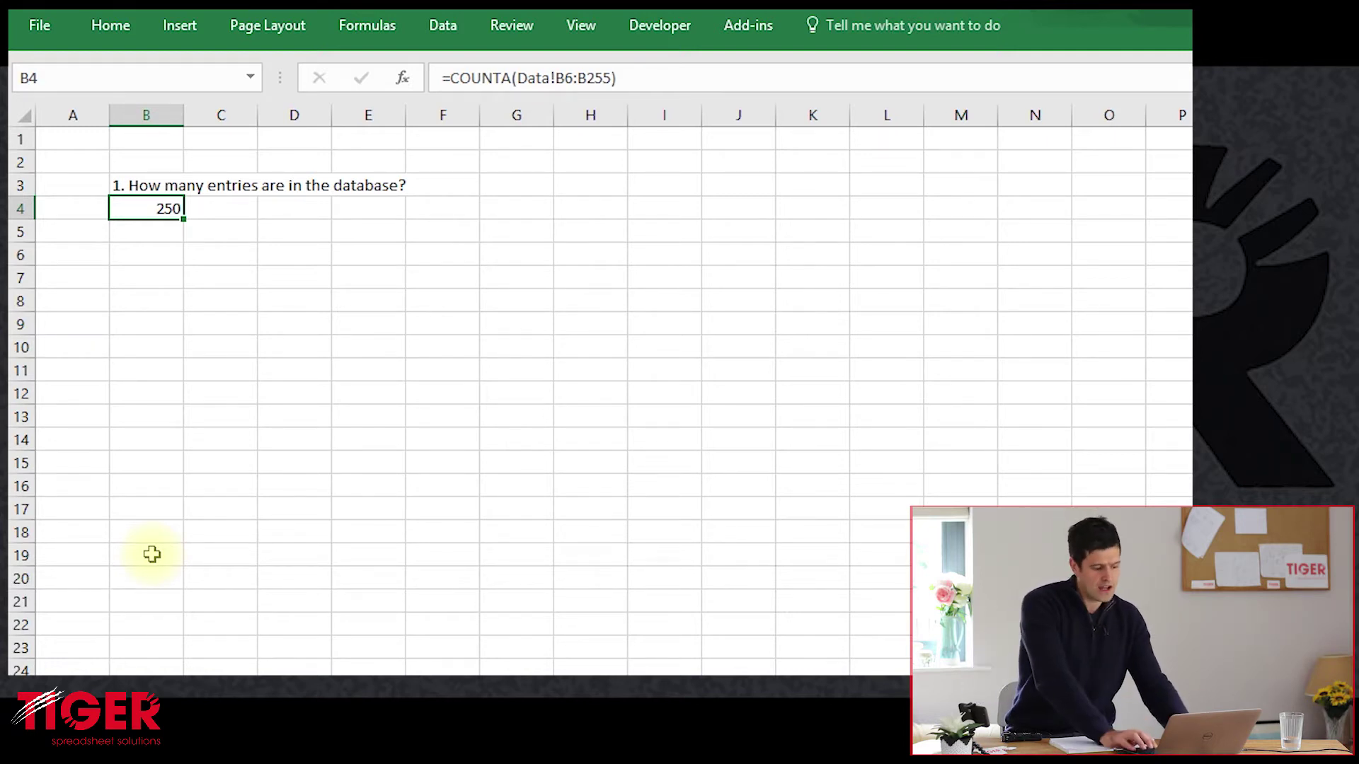
Look through the database rows on the Data sheet down to the last entry
key("ctrl+Page_Up")
key("ctrl+Page_Up")
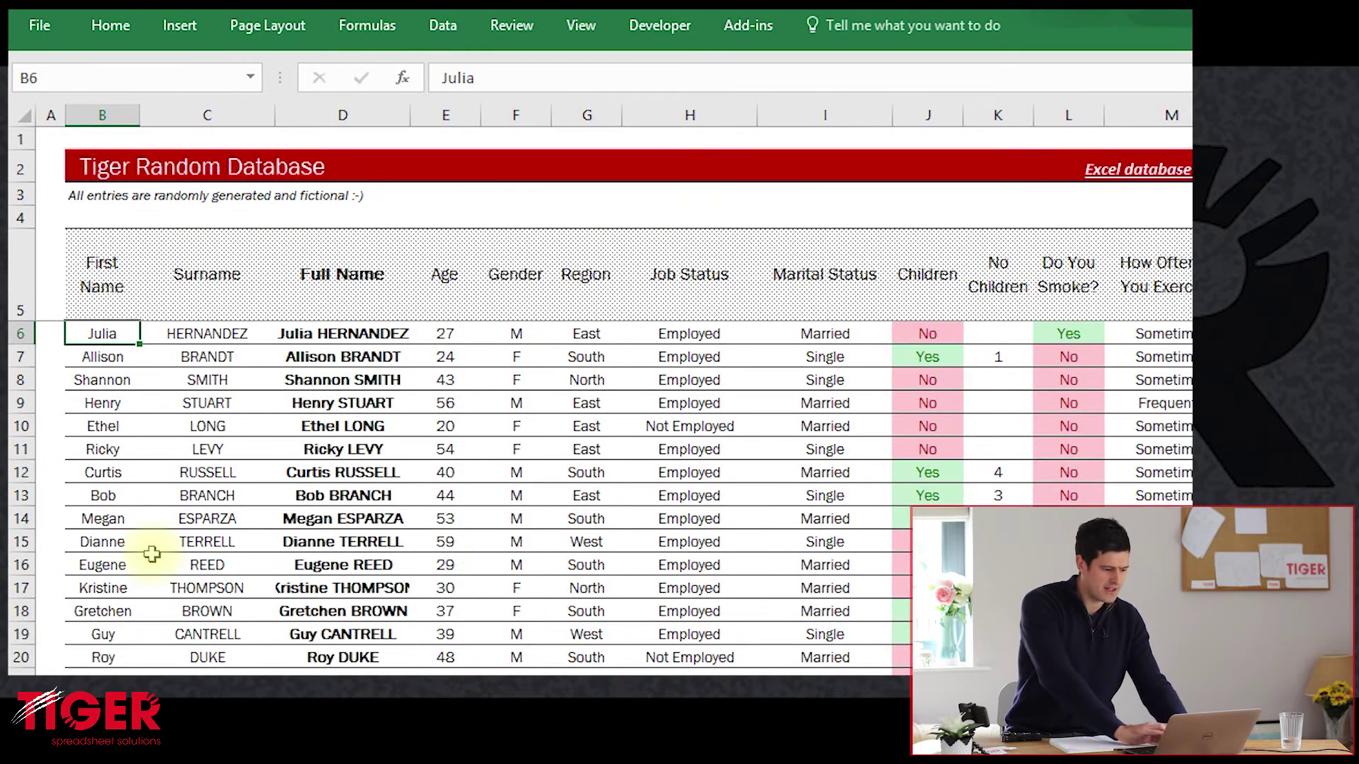
left_click(151, 427)
scroll(601, 498, "down", 20)
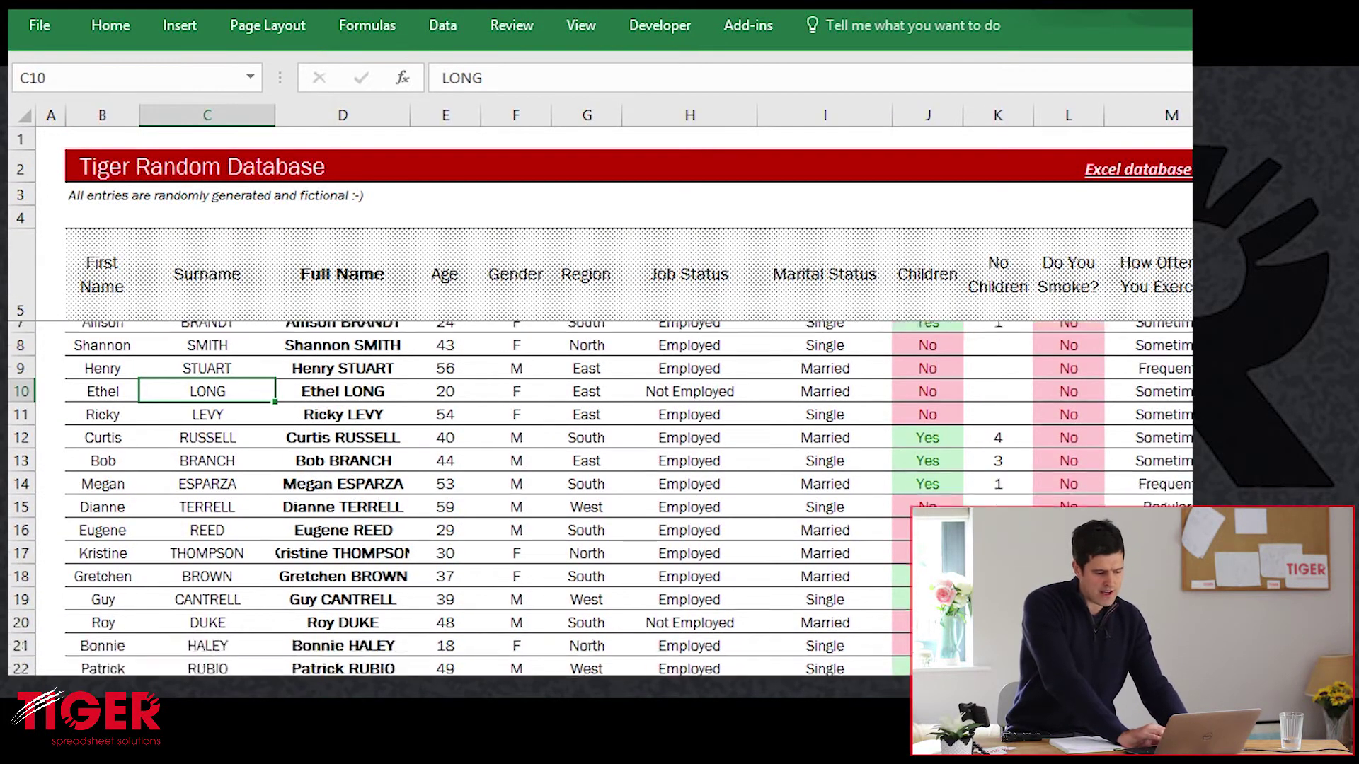
scroll(601, 498, "down", 20)
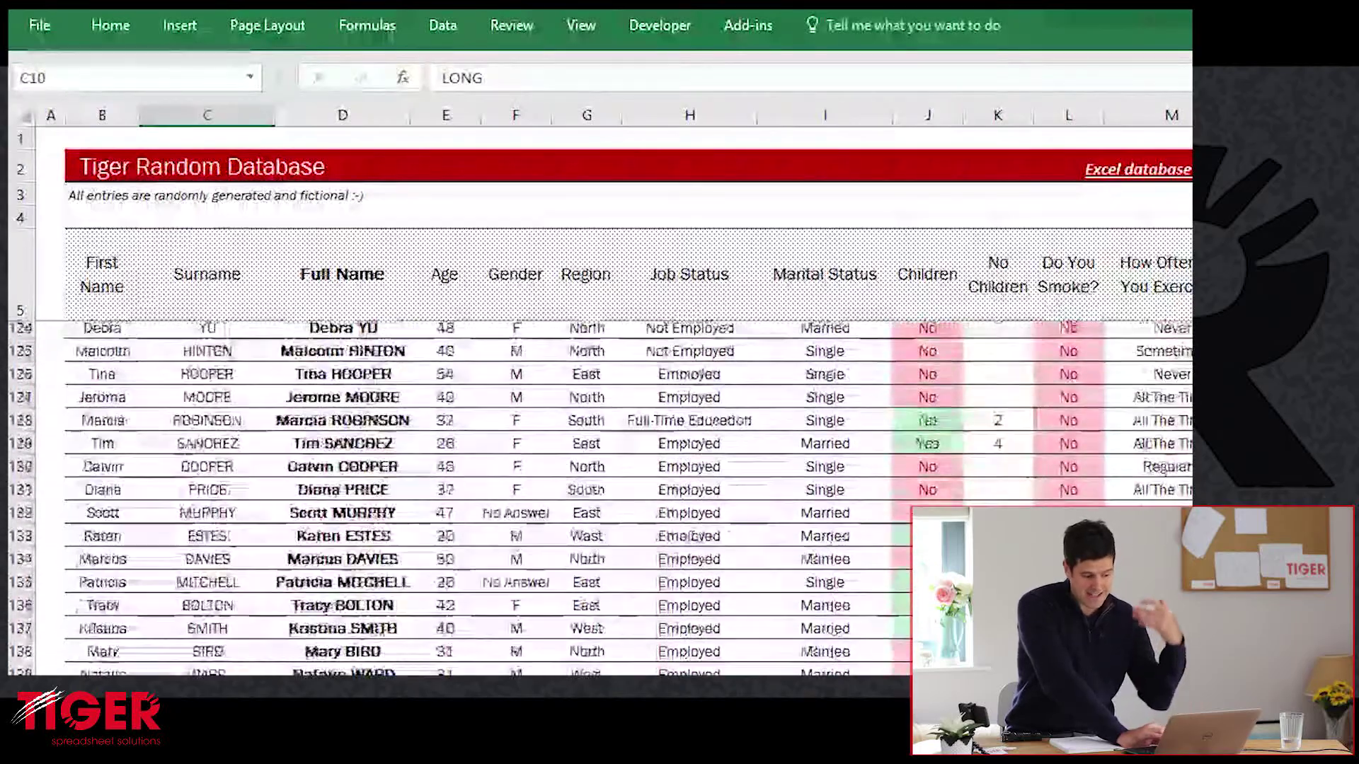
scroll(303, 631, "up", 6)
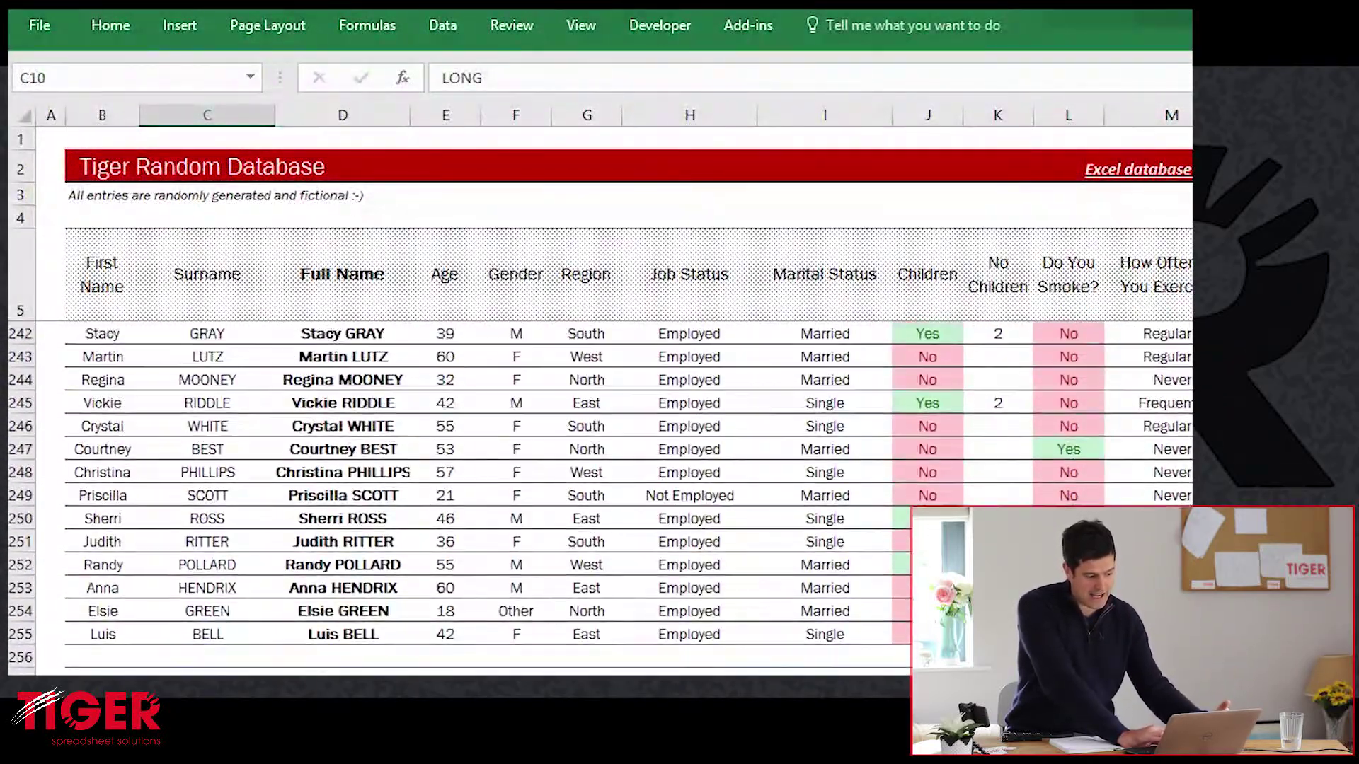
scroll(303, 630, "down", 1)
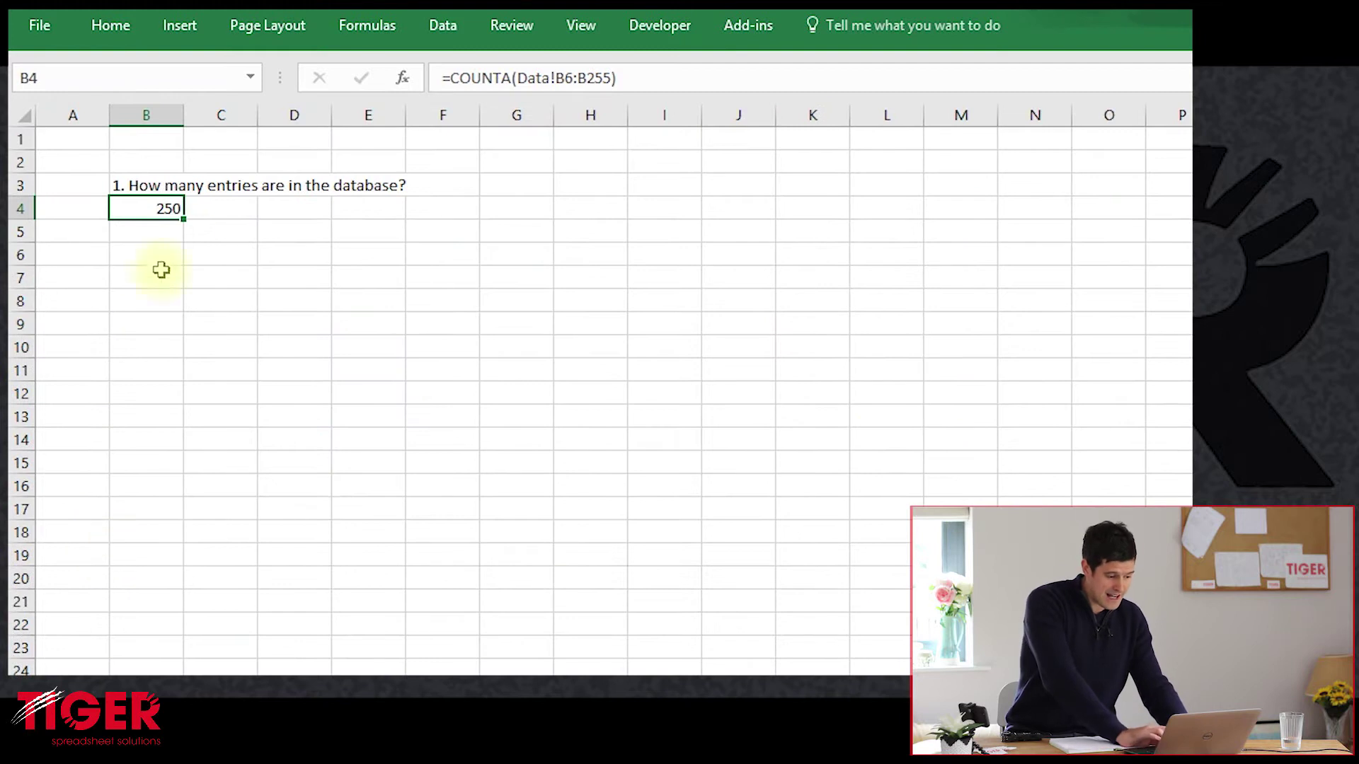
Check question 2 and its required technique on the key questions sheet, clearing the leftover copy selection on question 1
left_click(145, 272)
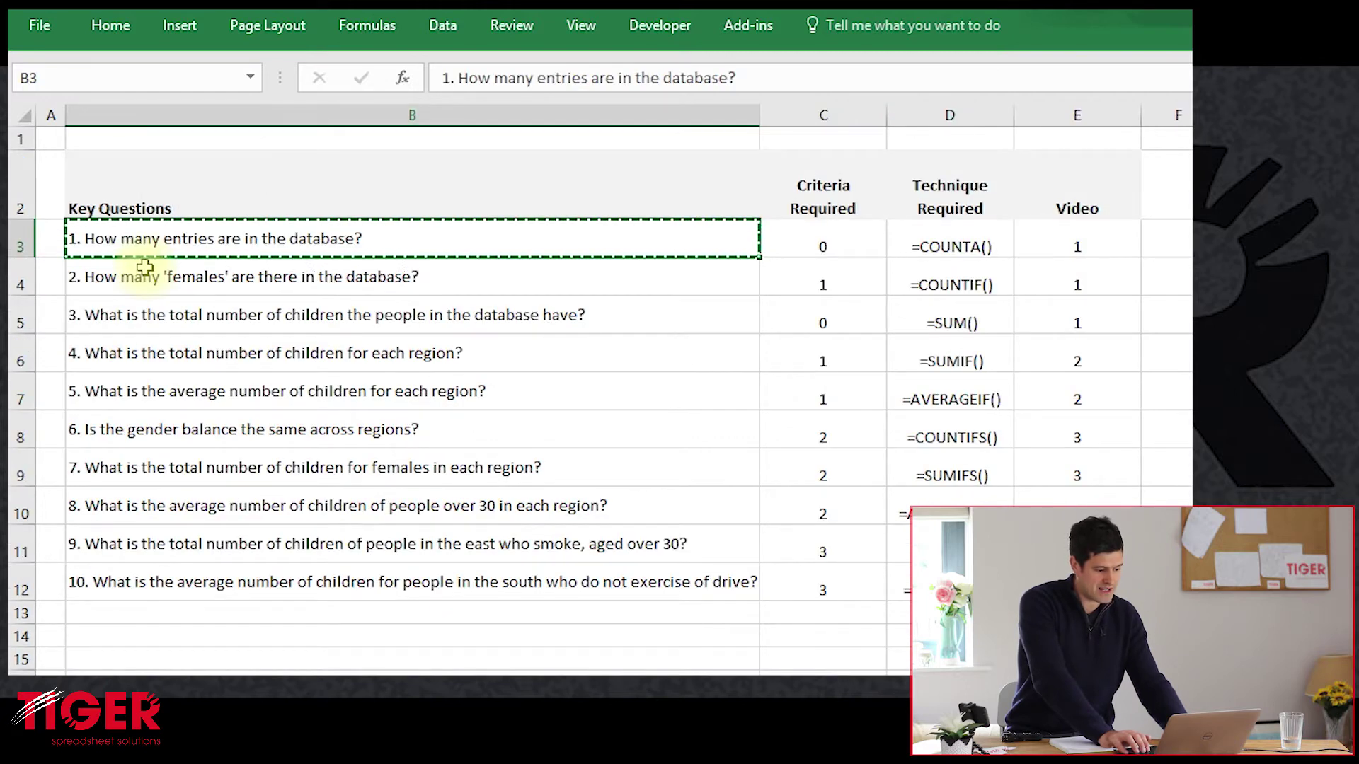
left_click(145, 268)
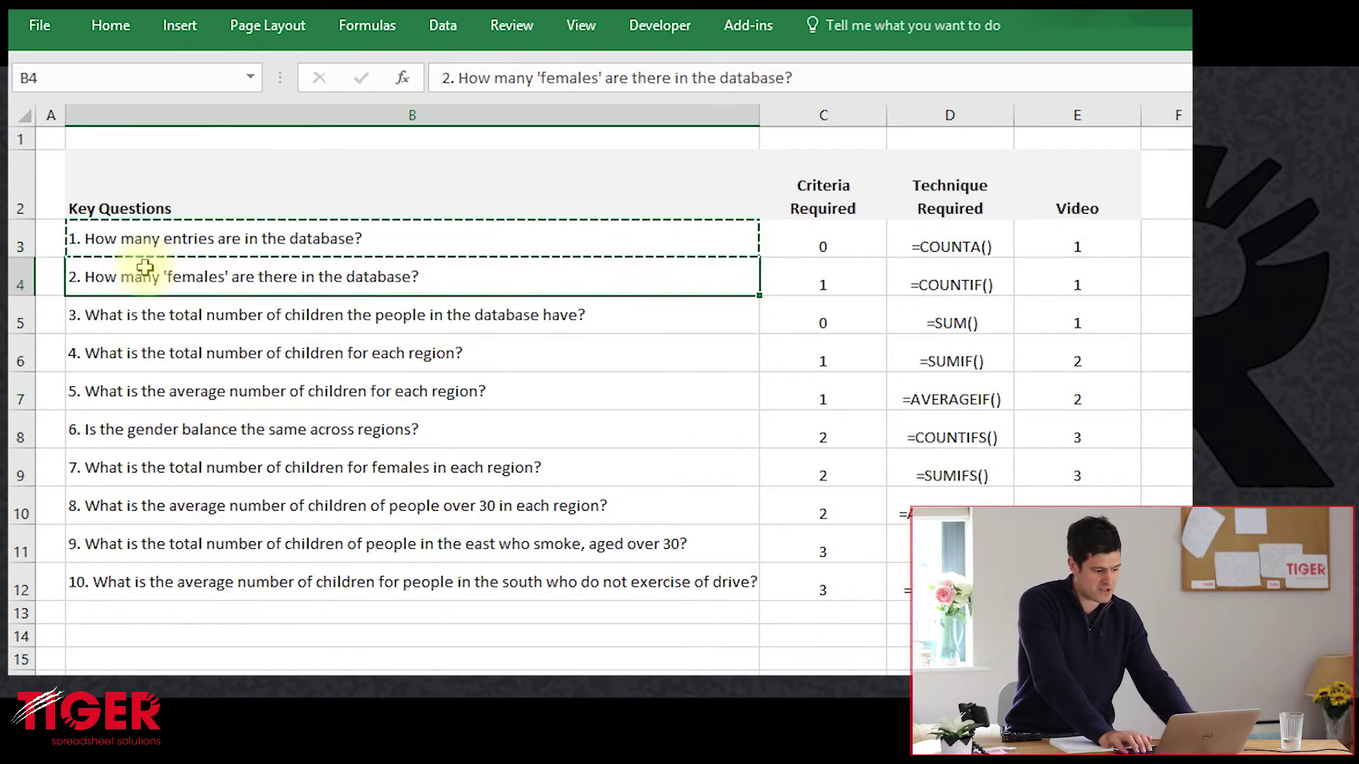
key("Escape")
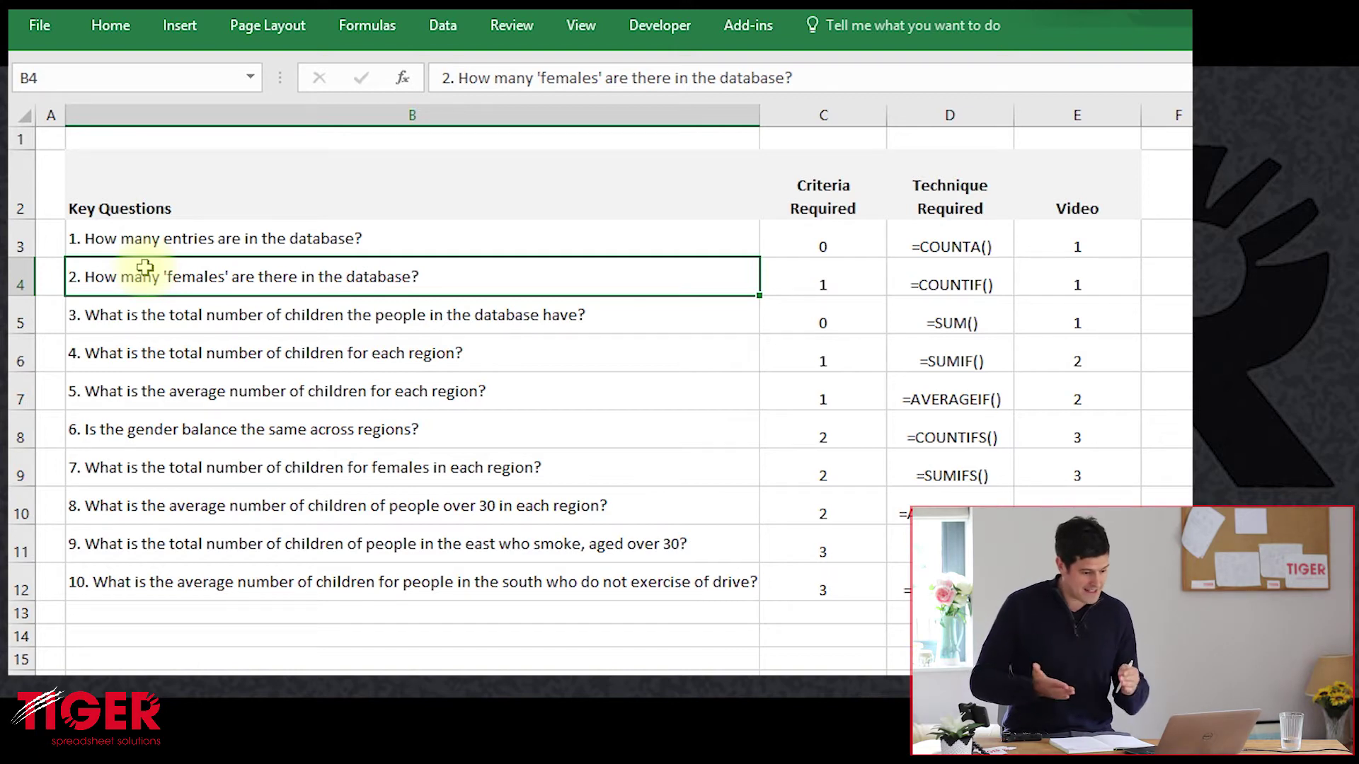
key("Right")
key("Right")
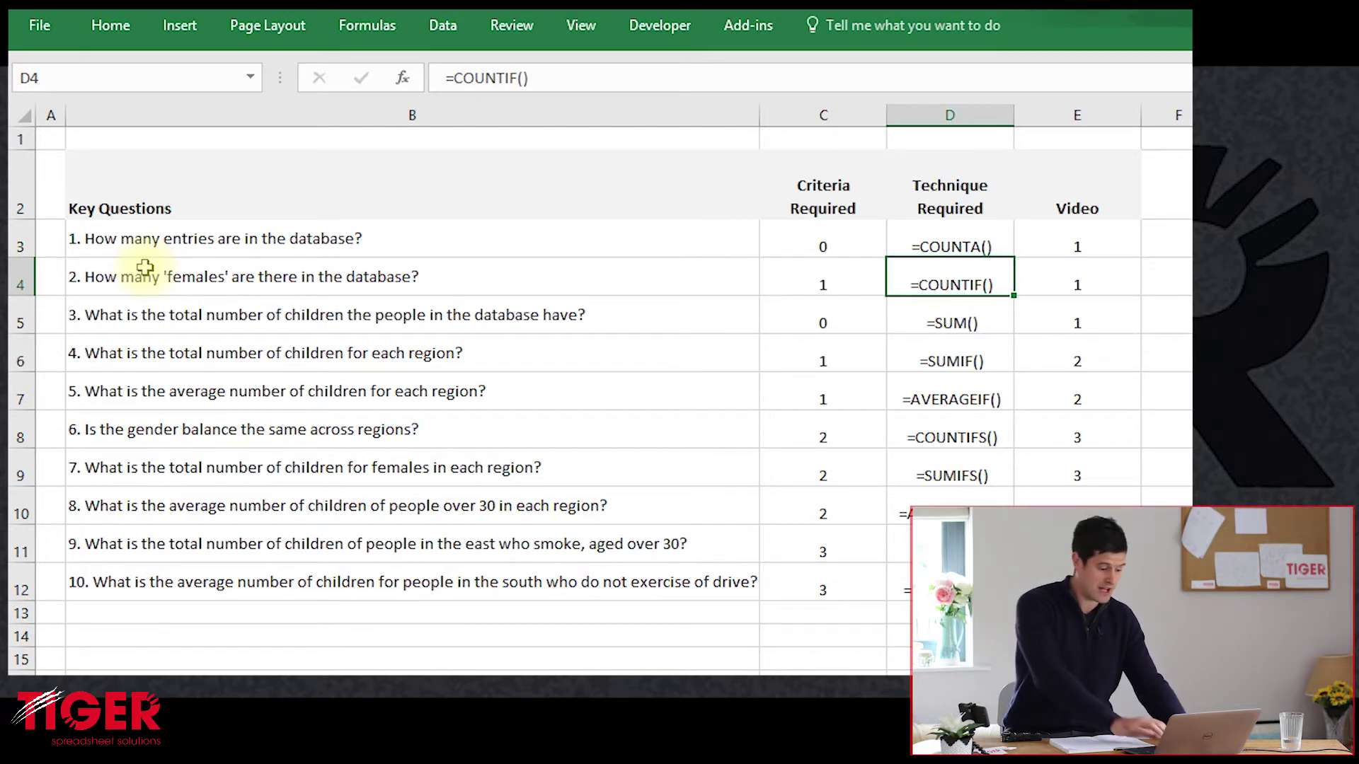
Copy question 2, 'How many 'females' are there in the database?', from cell B4 of the key questions sheet
key("Left")
key("Down")
key("Left")
key("Left")
key("Up")
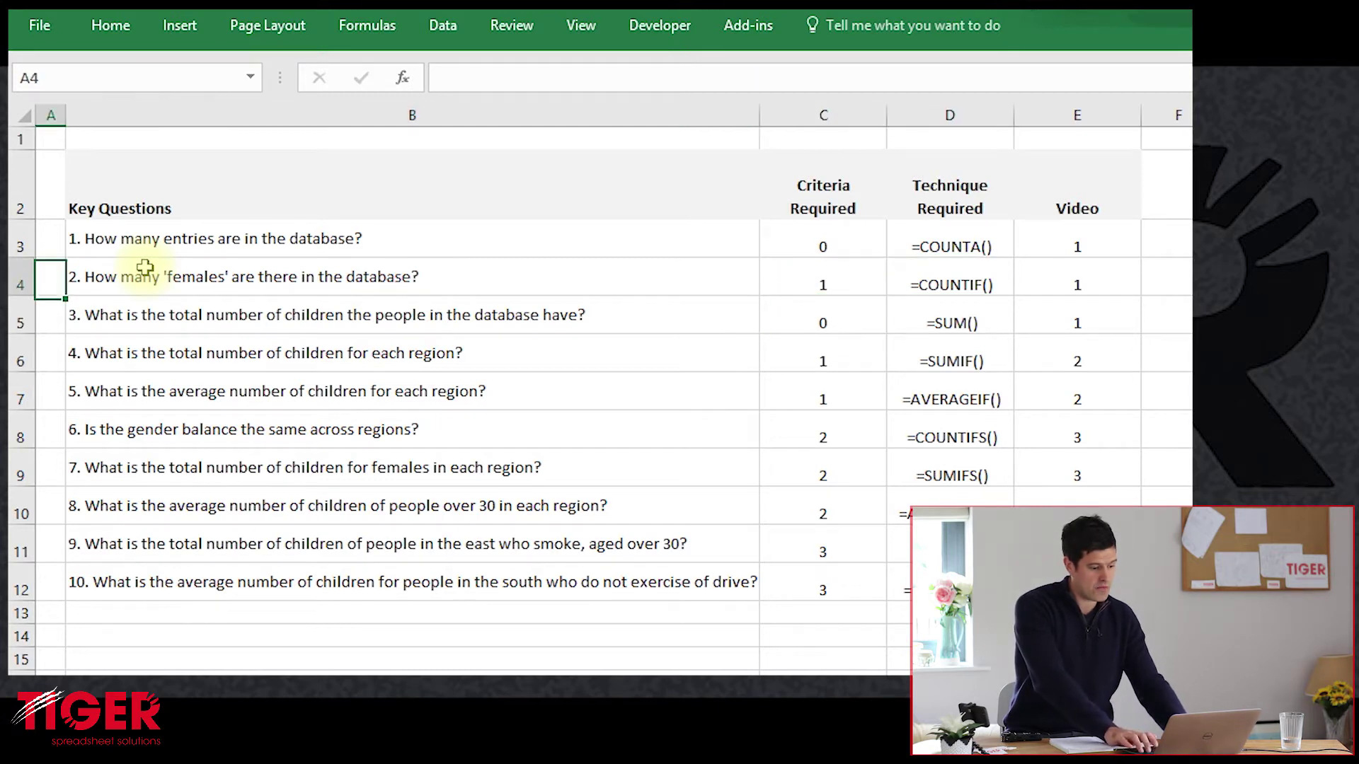
key("Right")
key("ctrl+c")
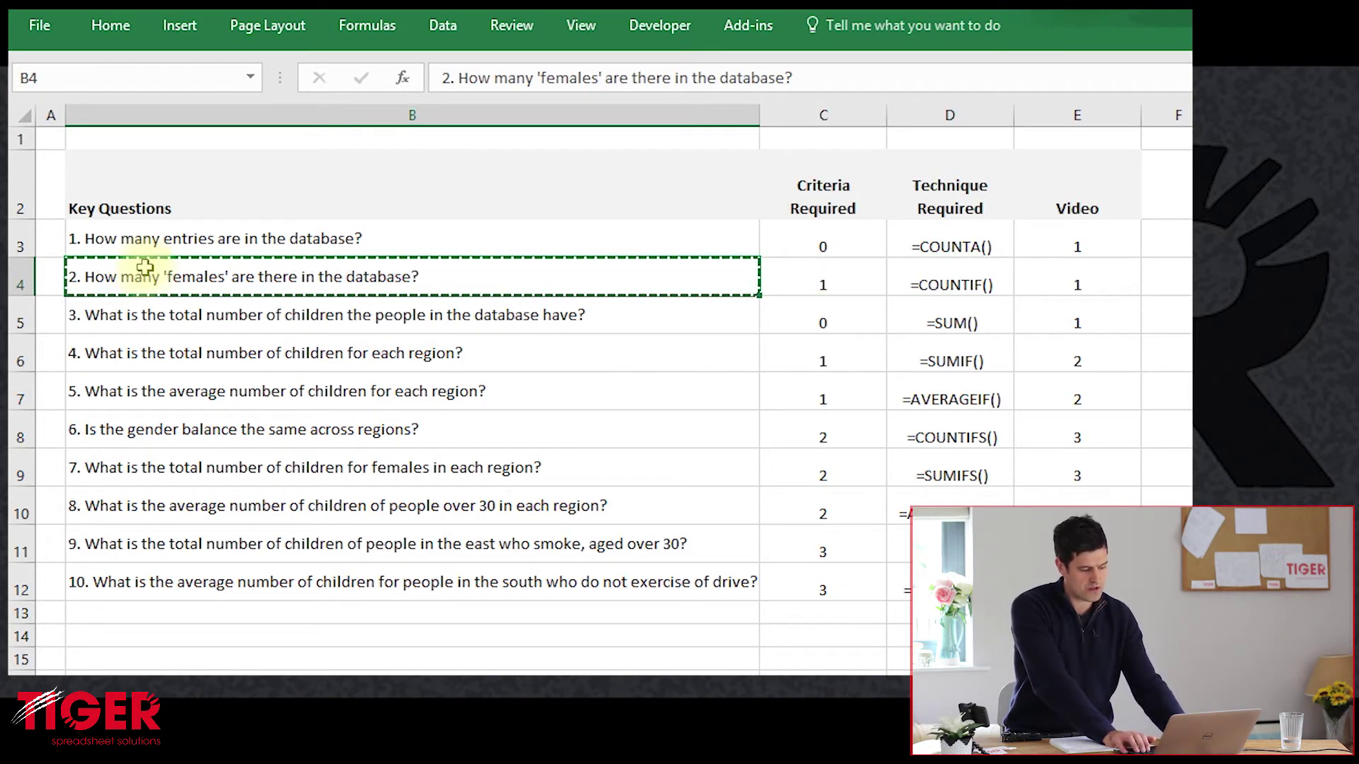
Paste the copied question 2 into cell B6 of the Analysis sheet
key("ctrl+Page_Down")
key("ctrl+Page_Down")
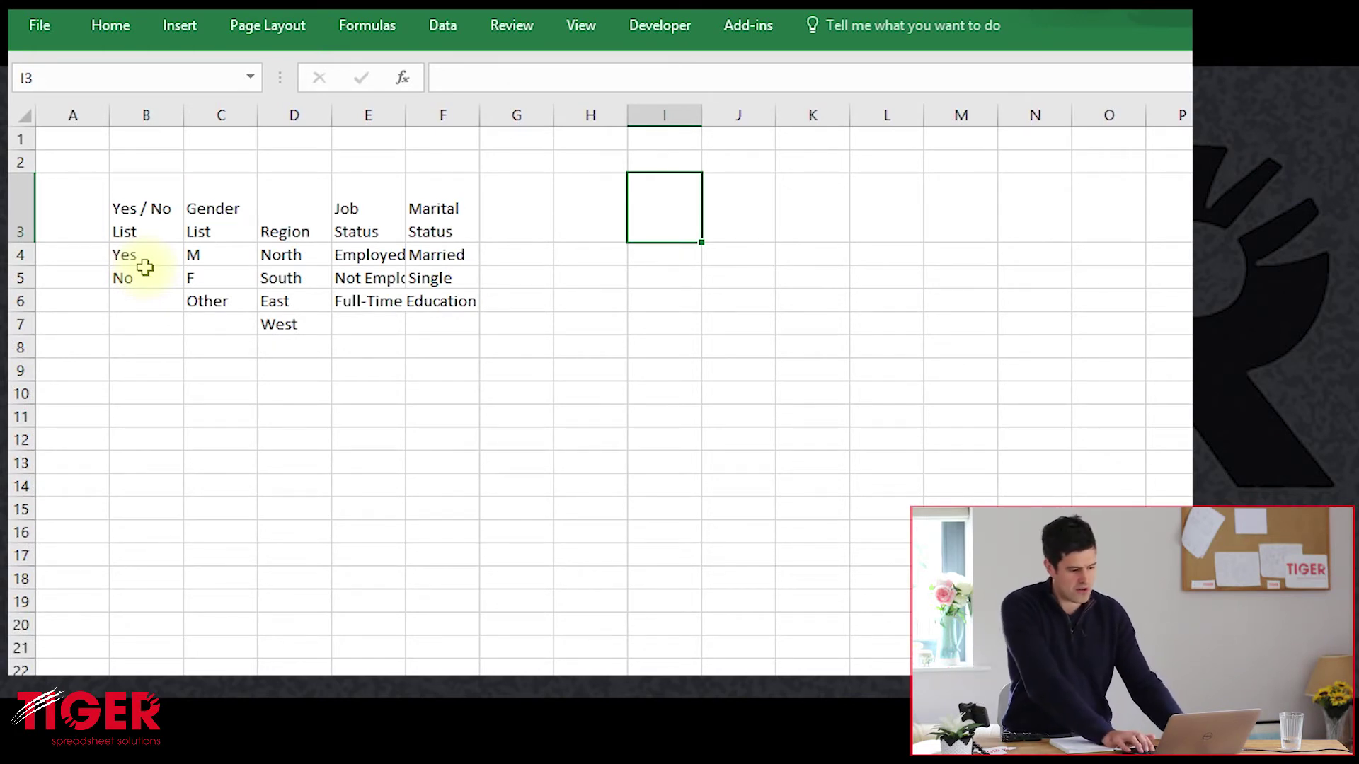
key("ctrl+Page_Up")
key("Up")
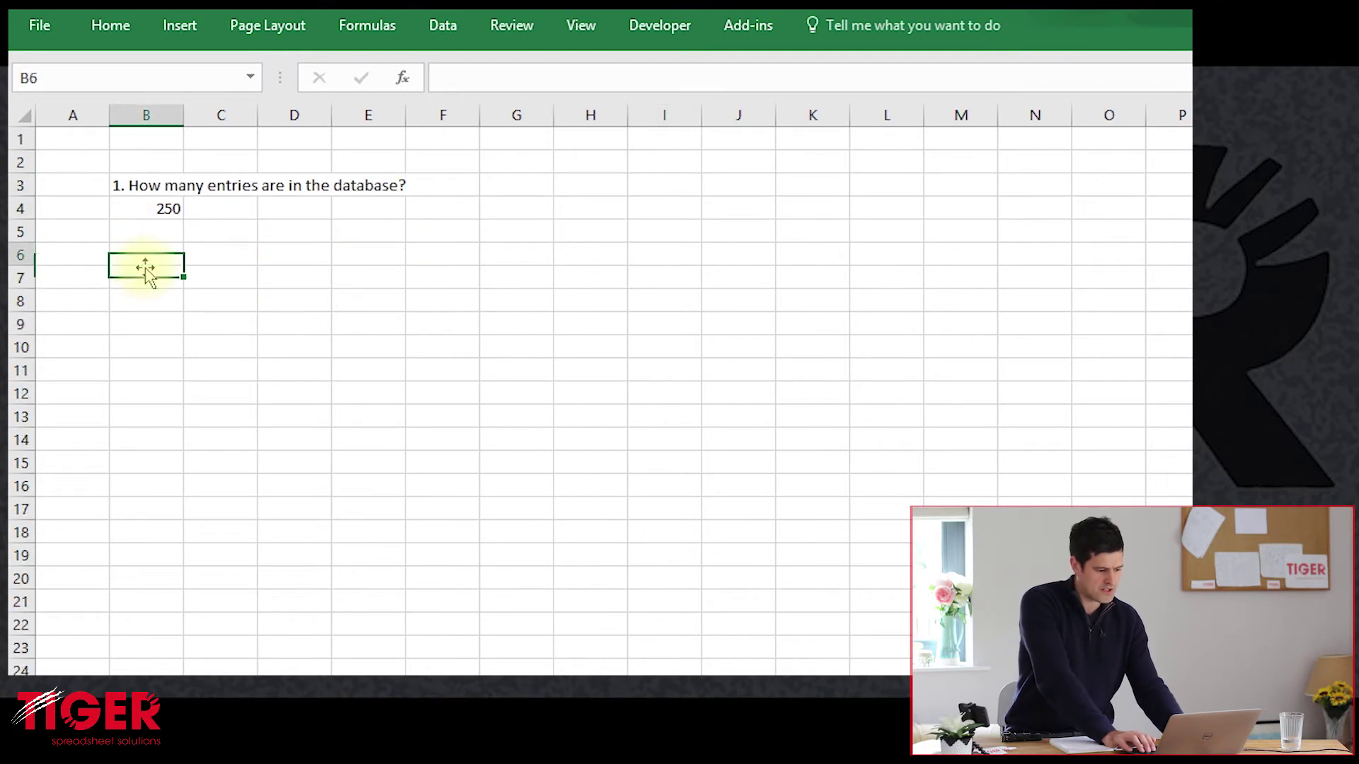
key("Up")
key("Down")
key("ctrl+v")
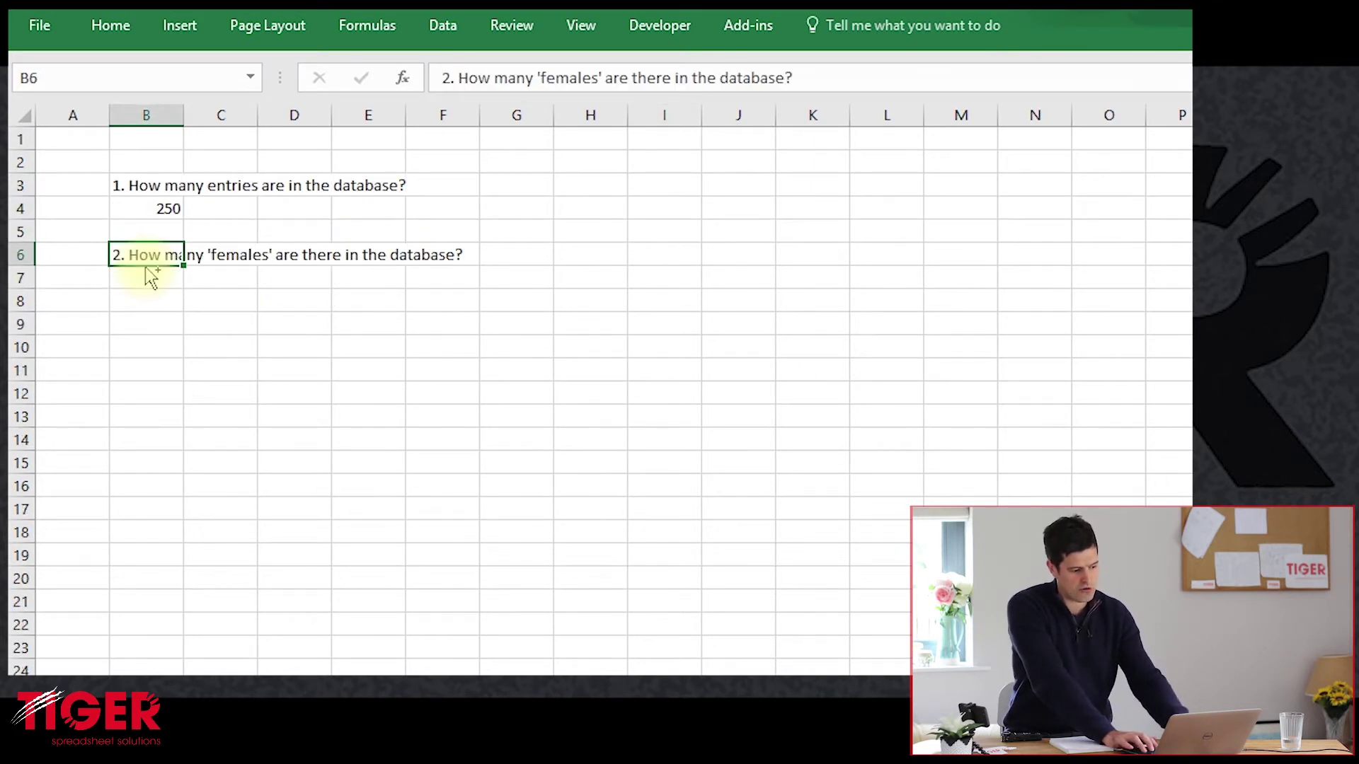
key("Return")
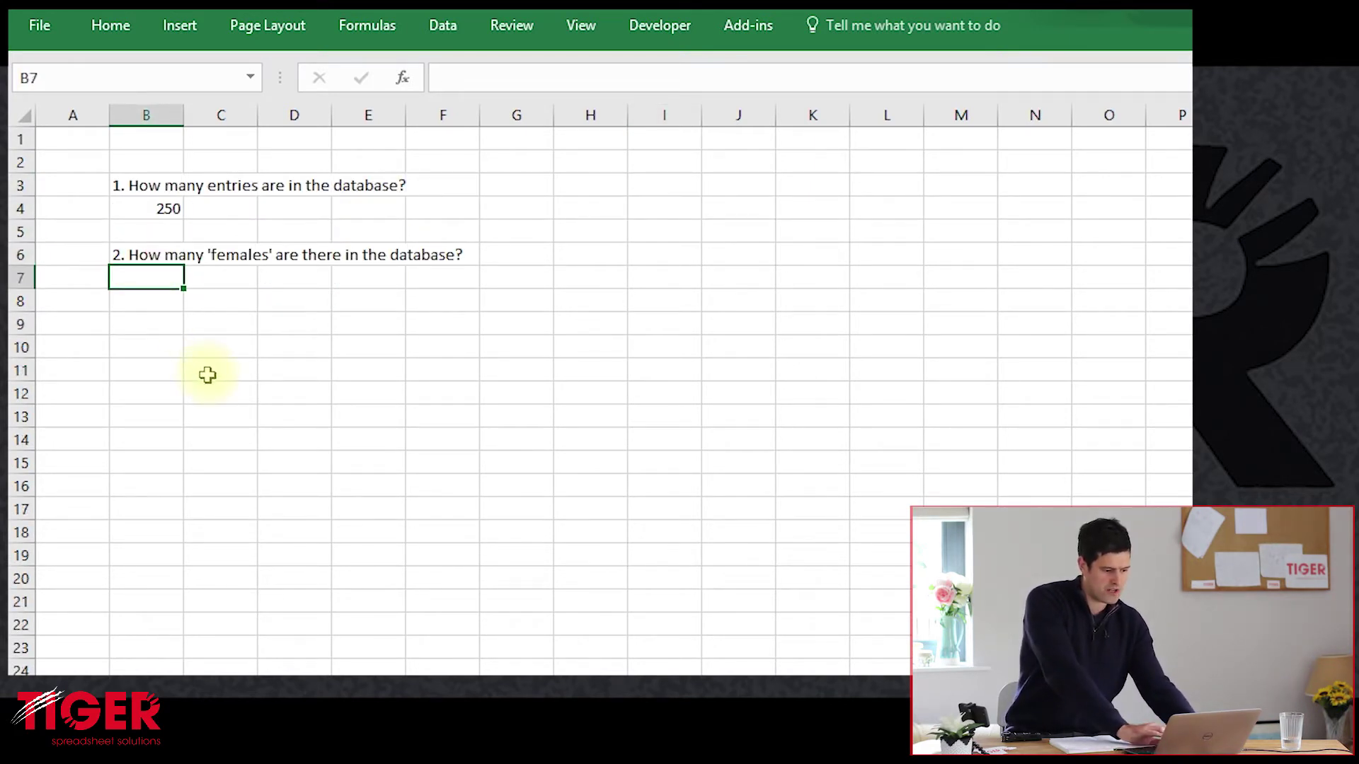
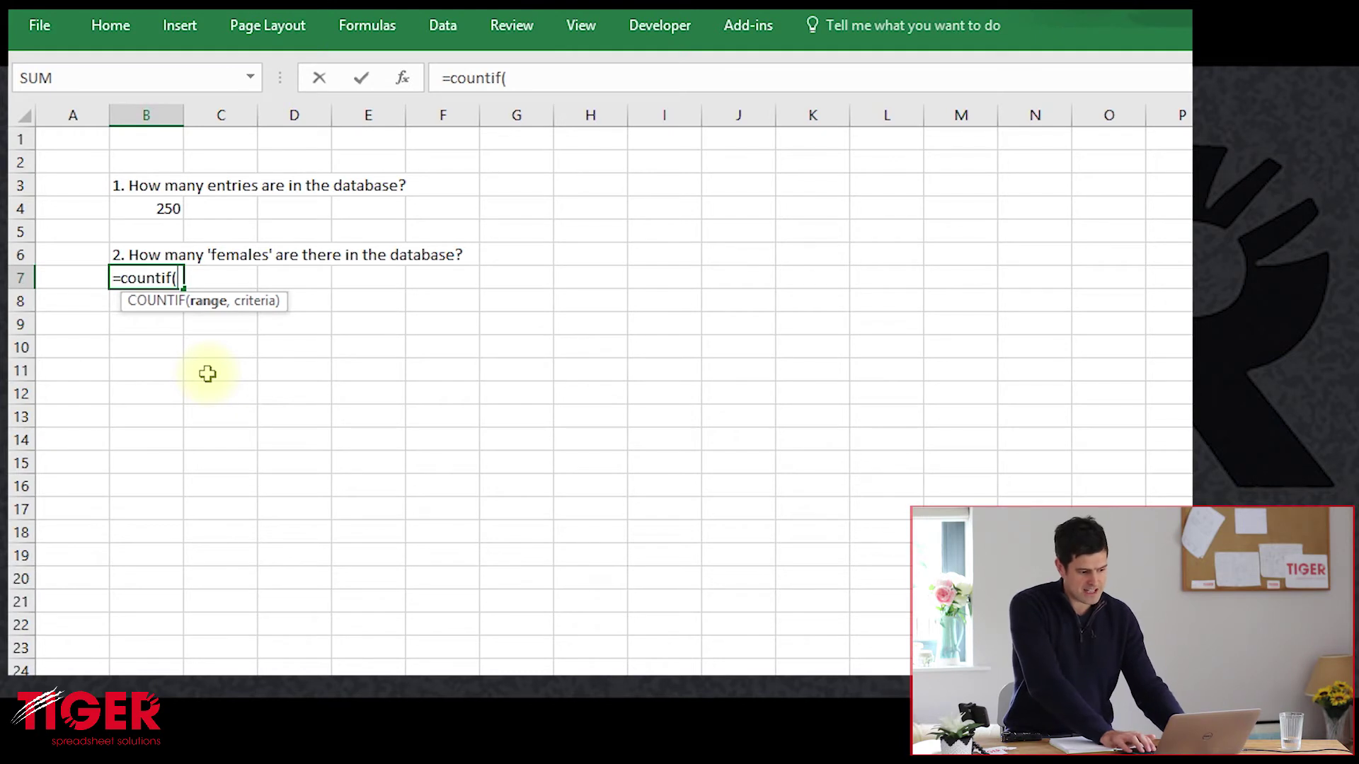
Start the range of the COUNTIF formula in B7 at the first Gender entry, F6, on the Data sheet
key("ctrl+Page_Down")
key("ctrl+Page_Down")
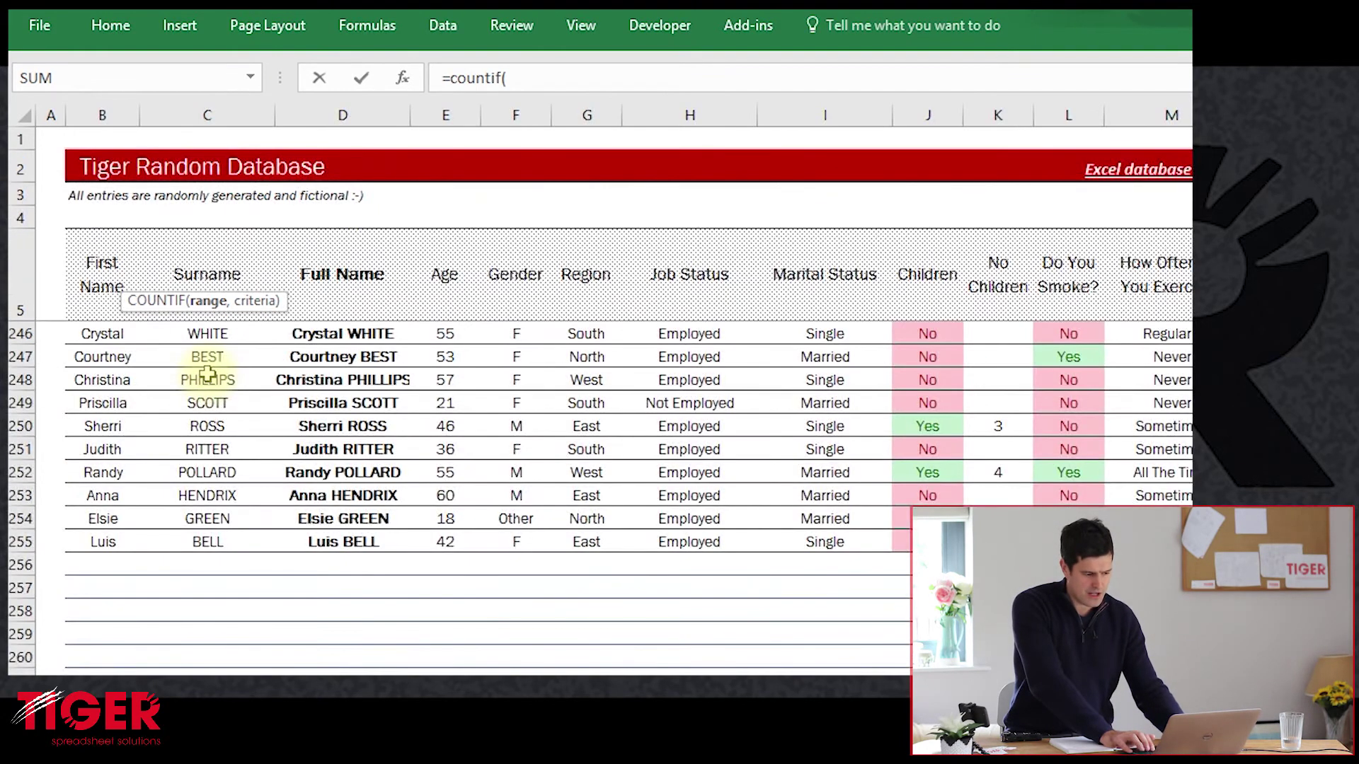
key("Right")
key("Right")
key("ctrl+Up")
key("Right")
key("Right")
key("Right")
key("Down")
key("Down")
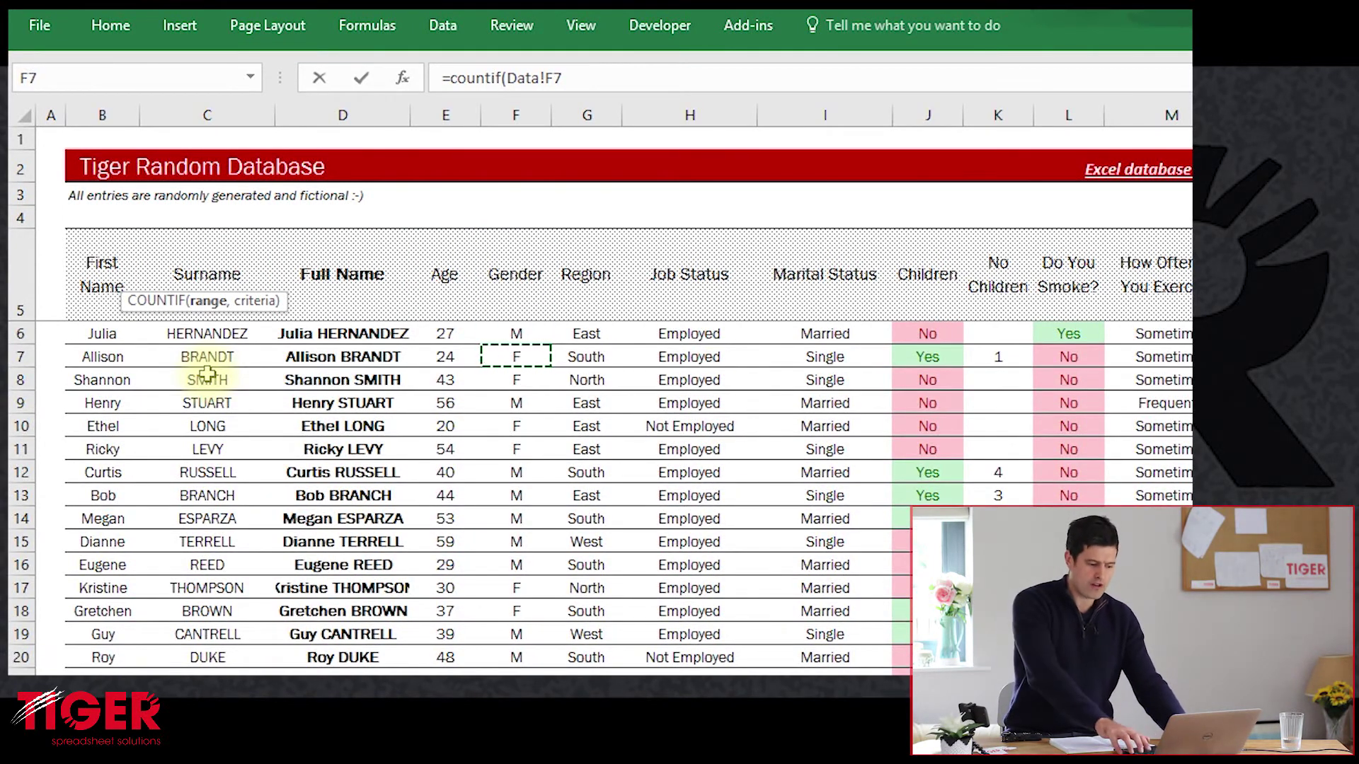
key("Up")
key("Up")
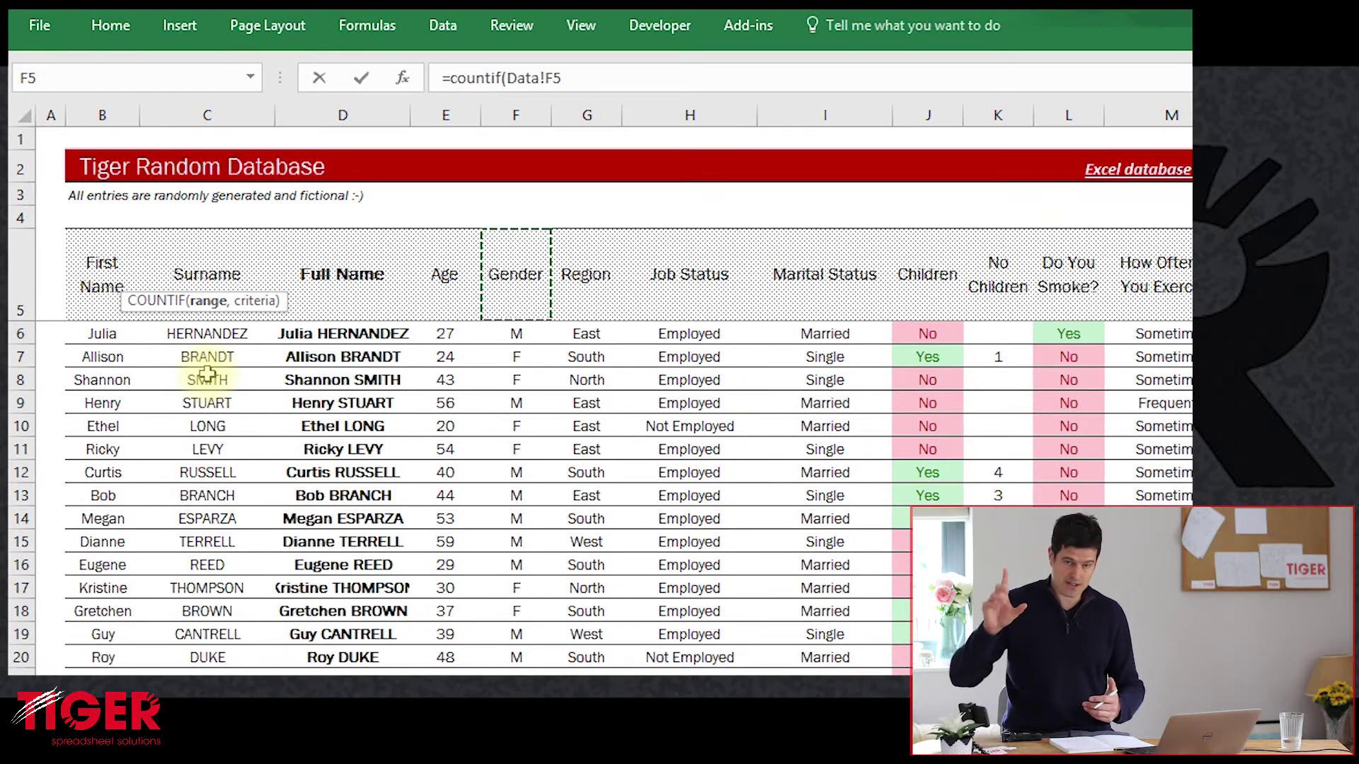
key("Down")
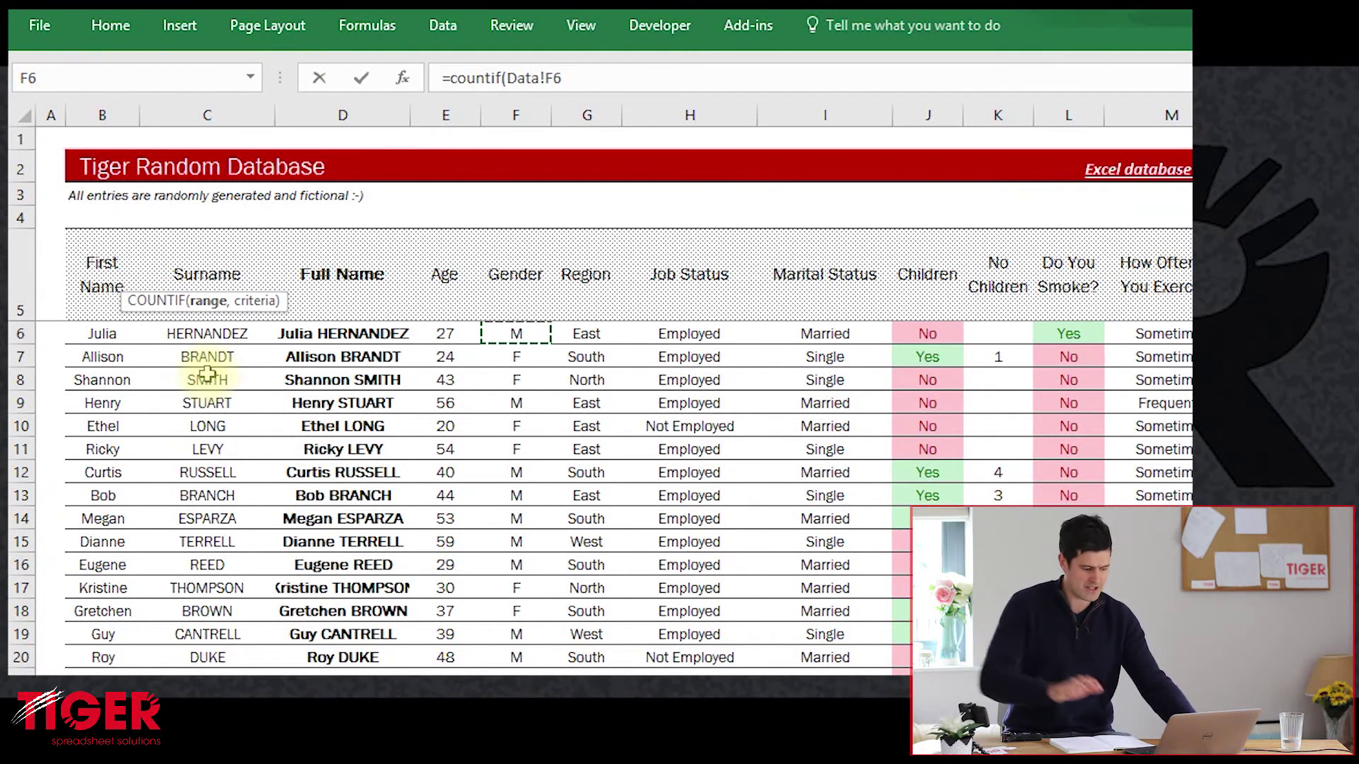
Extend the COUNTIF range down the Gender column to F255 and move on to the criteria argument
key("ctrl+shift+Down")
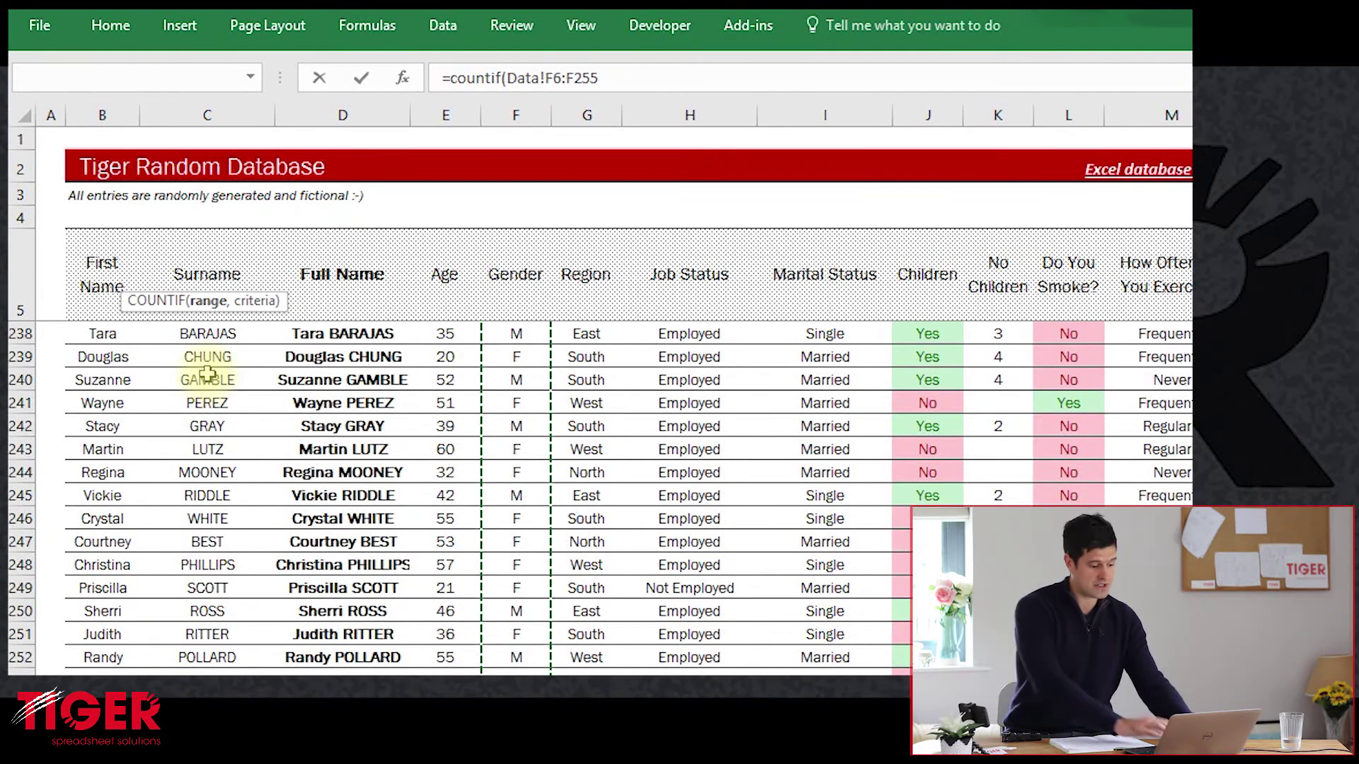
scroll(208, 373, "down", 1)
scroll(711, 531, "down", 3)
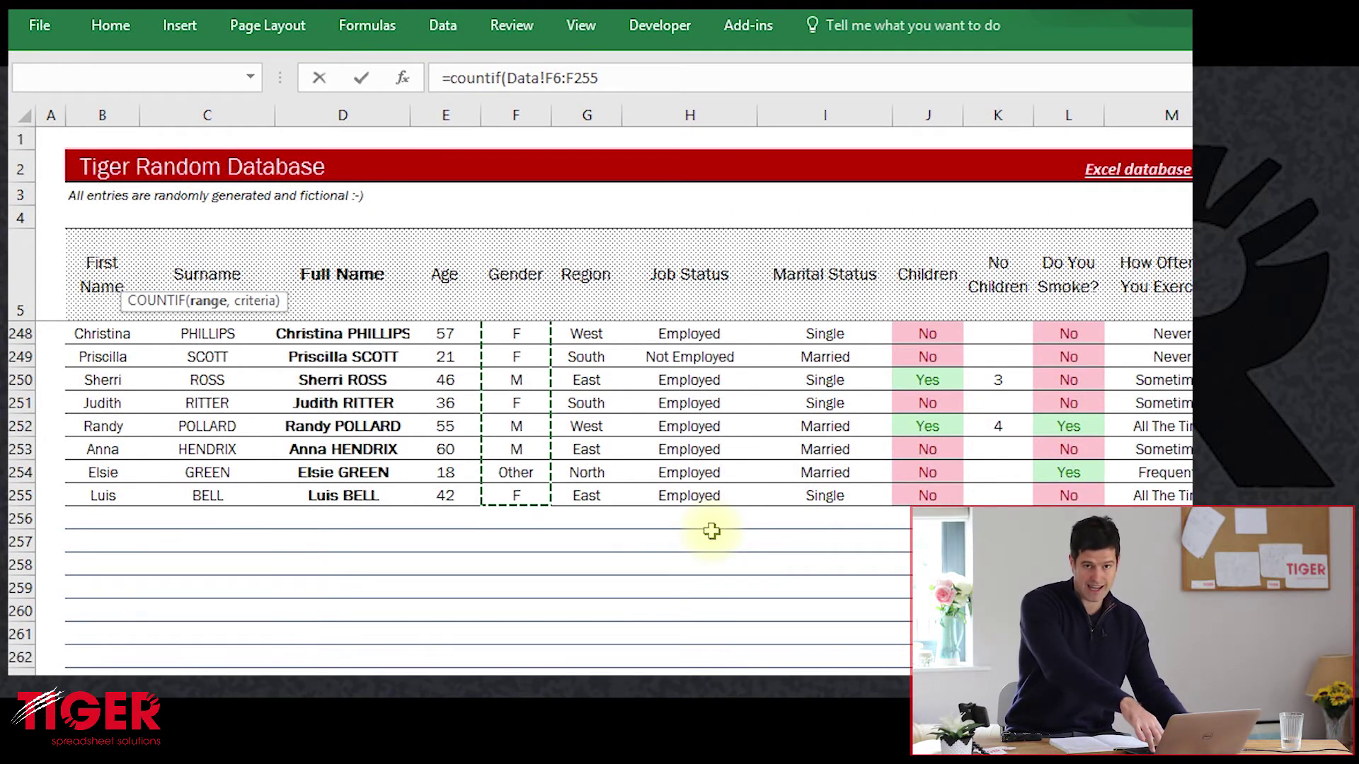
type(",")
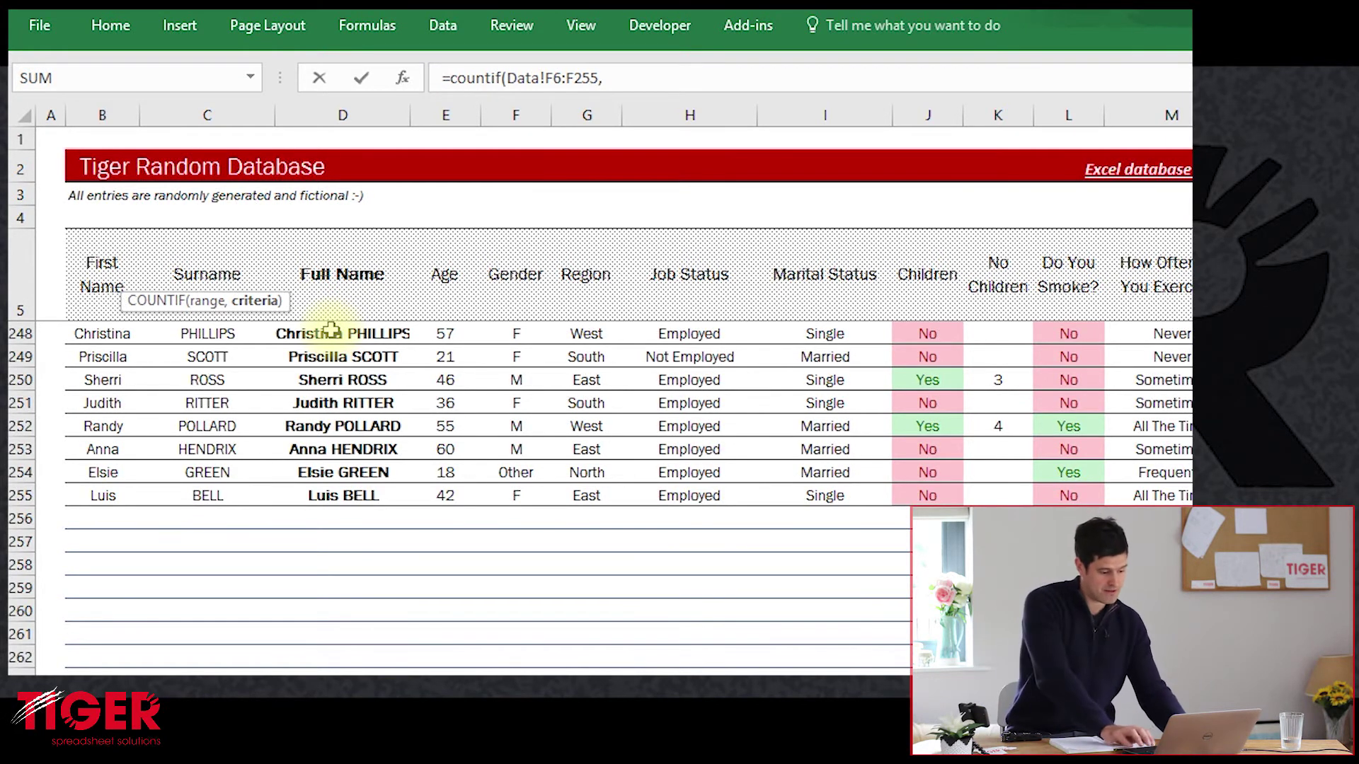
Complete the COUNTIF formula in B7 of the Analysis sheet with the criterion "F" and reselect the cell to review it
key("ctrl+Page_Up")
key("ctrl+Page_Up")
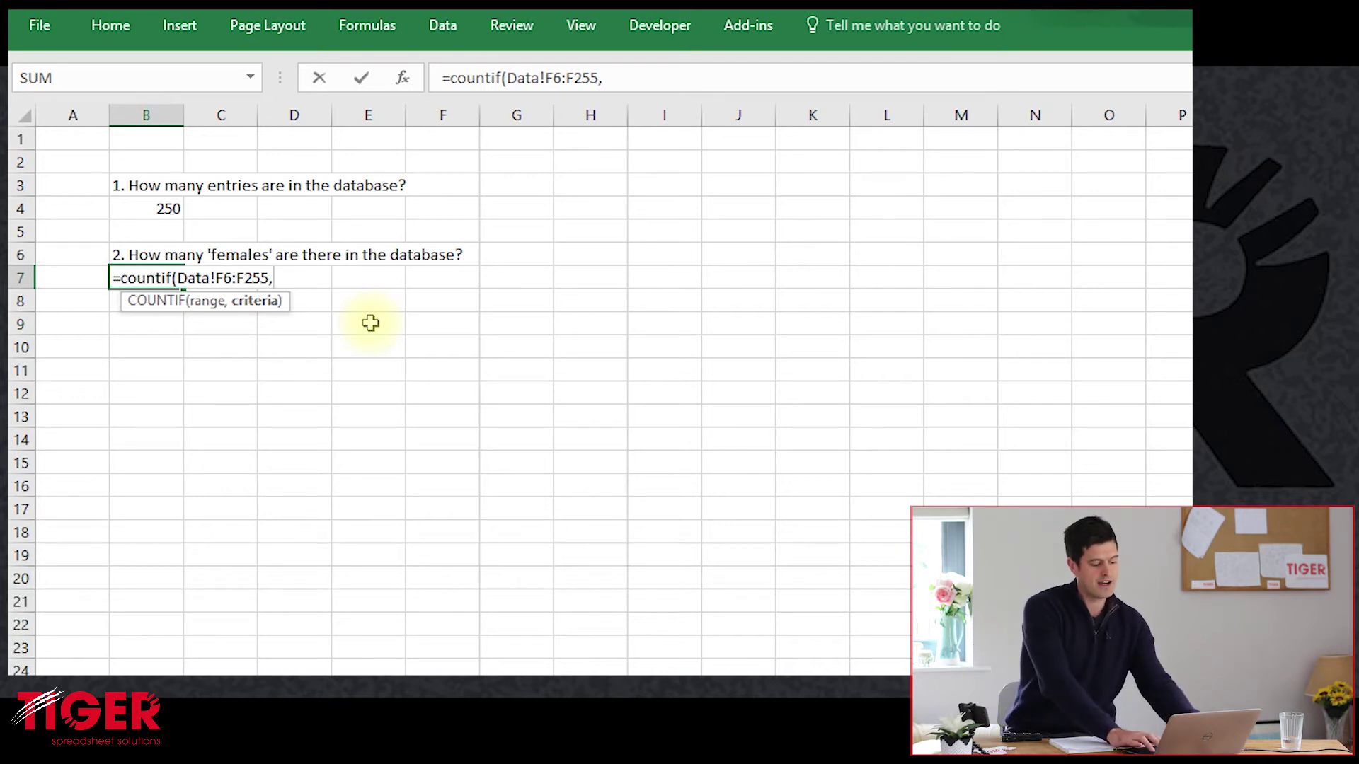
type("F")
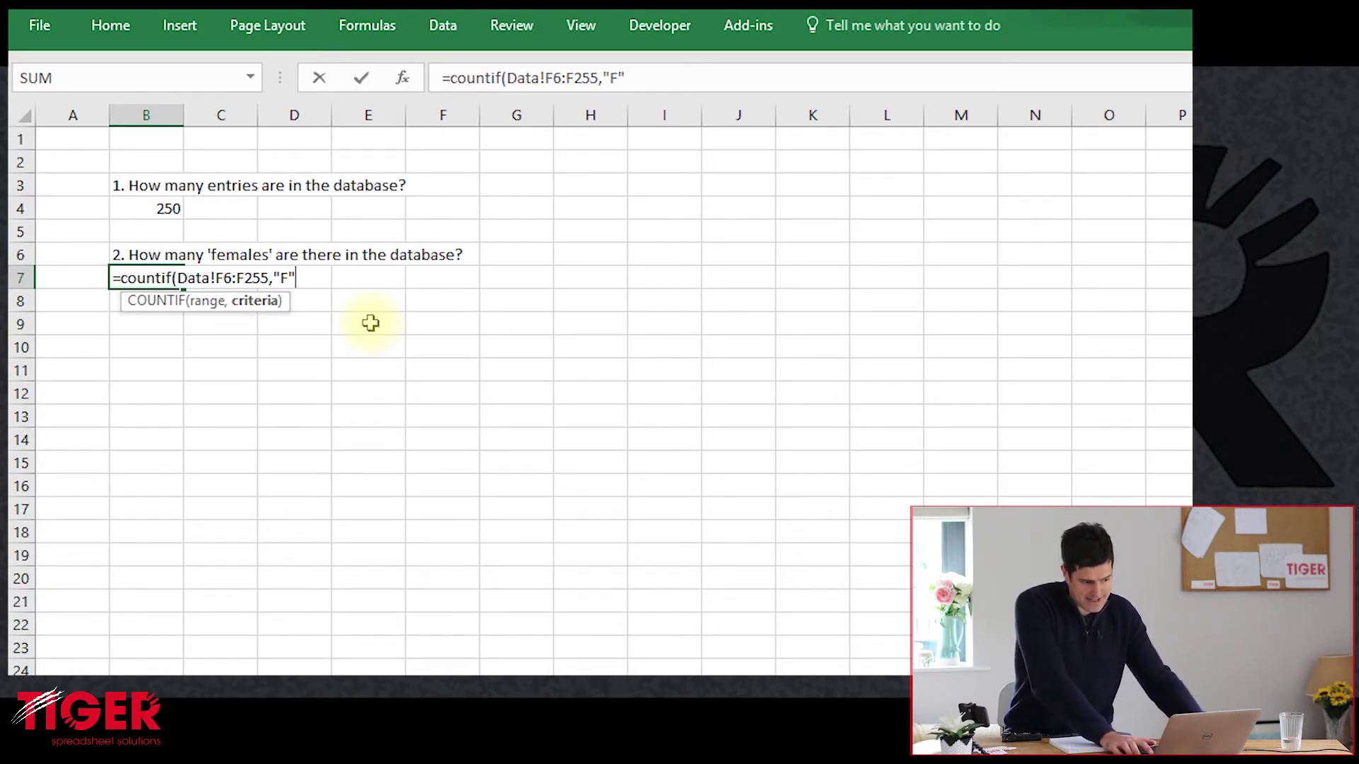
key("Return")
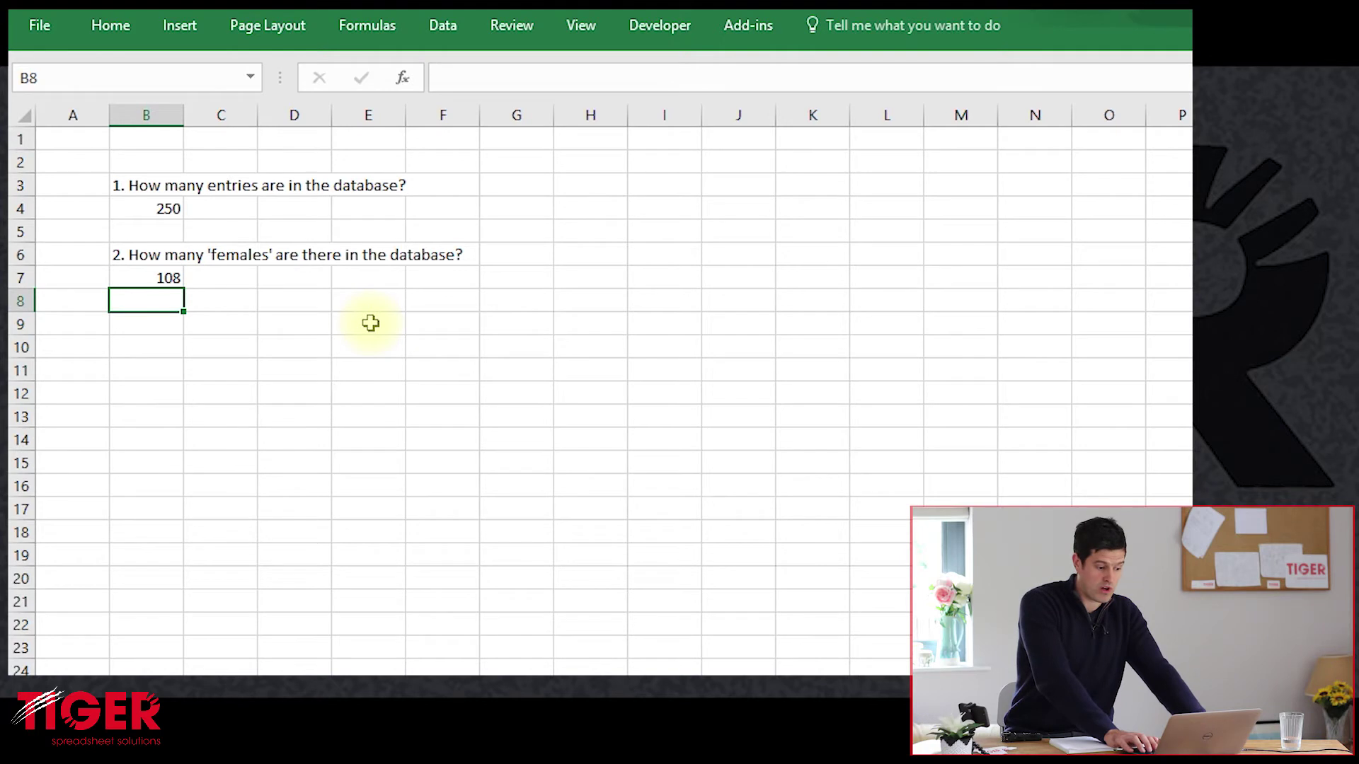
key("Up")
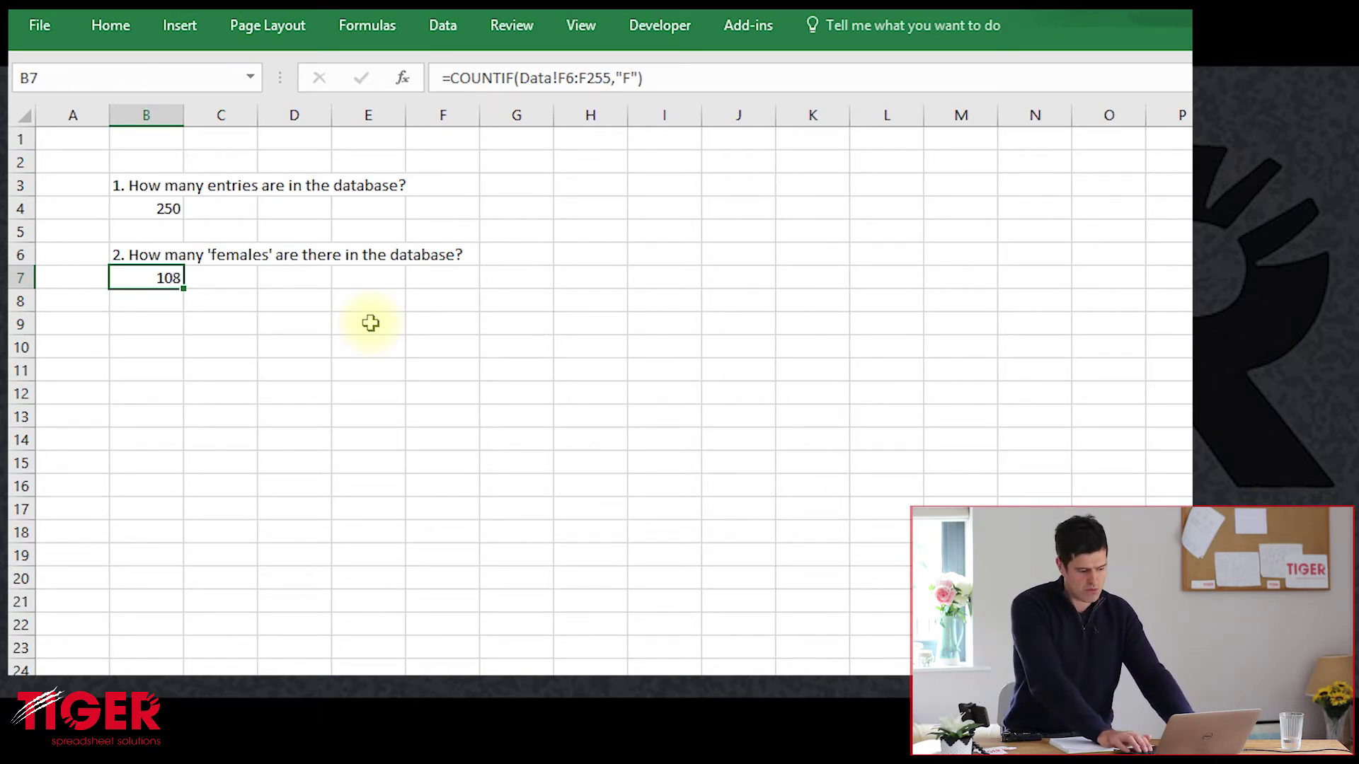
Return to the database on the Data sheet
key("ctrl+Page_Up")
key("ctrl+Page_Up")
key("Up")
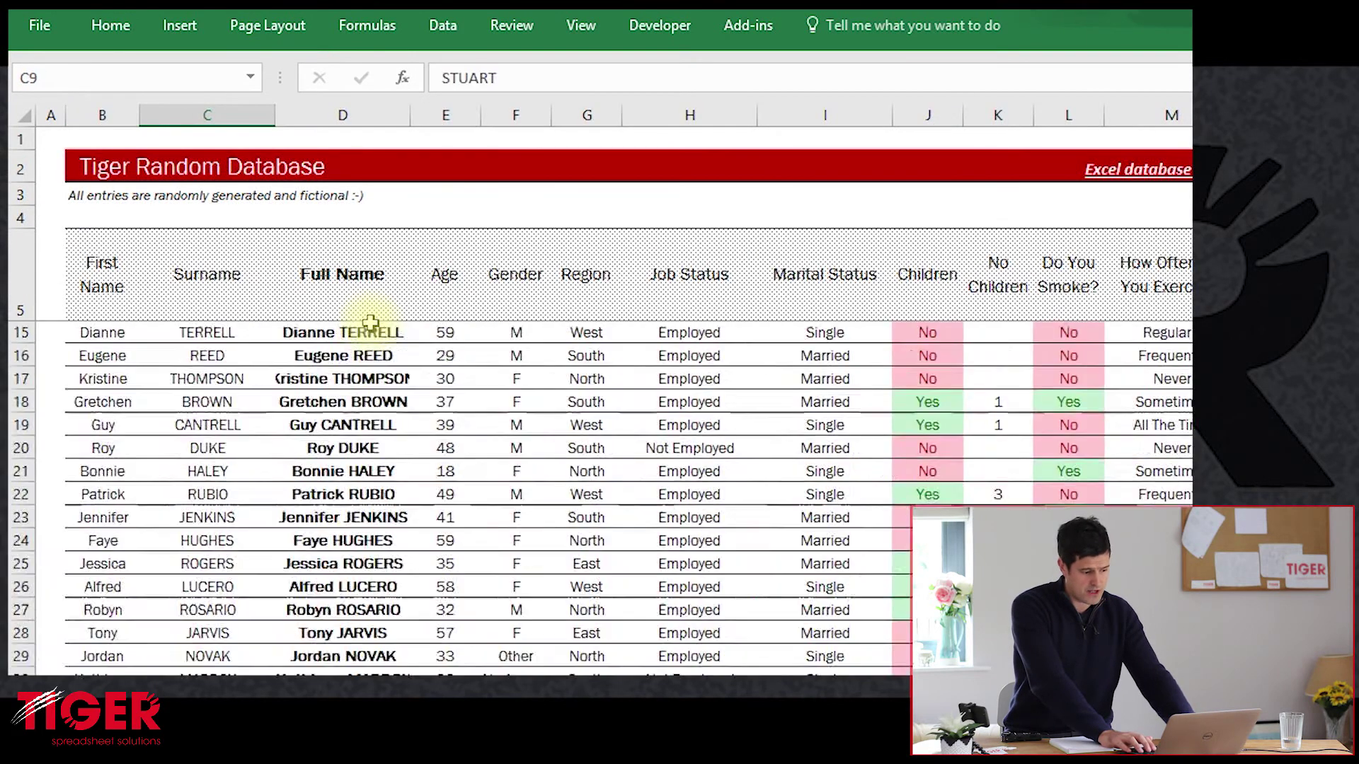
scroll(370, 322, "up", 2)
key("Left")
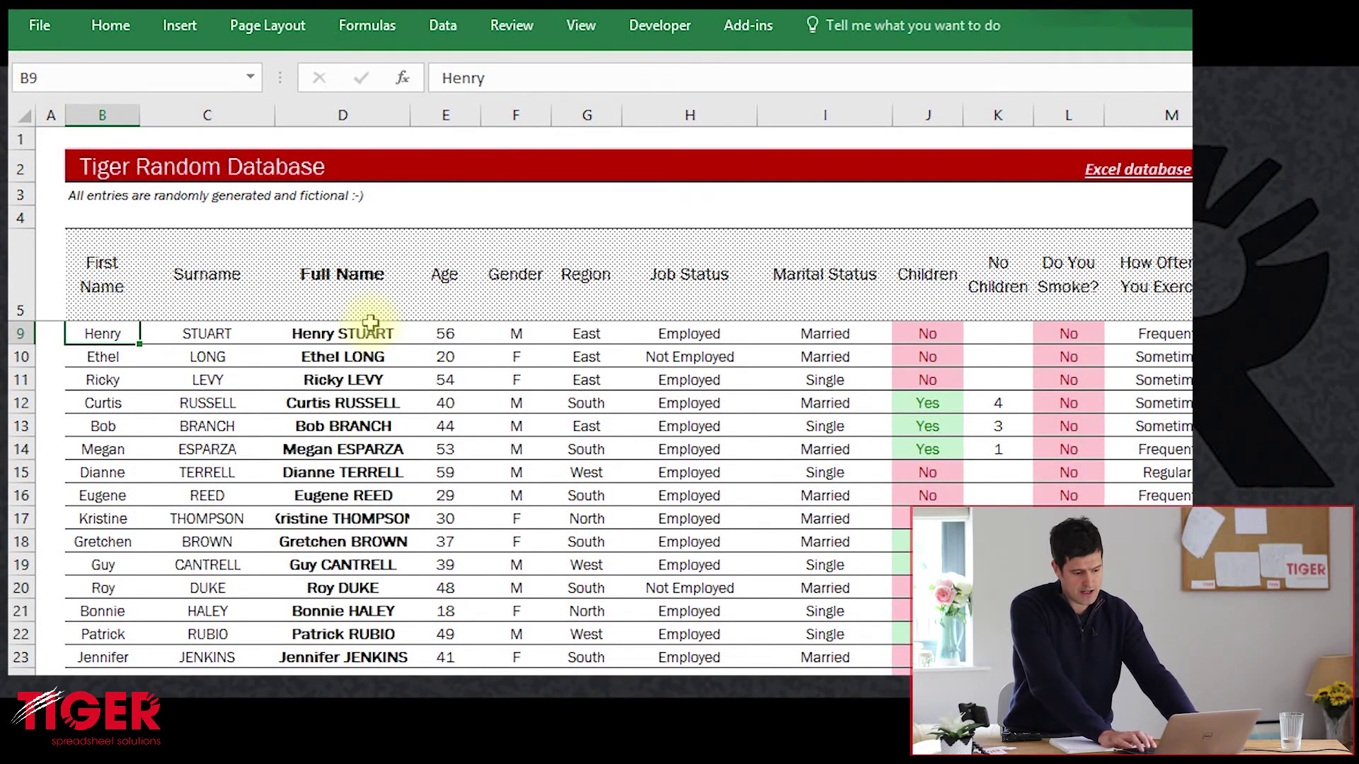
key("ctrl+shift+Right")
key("ctrl+shift+Down")
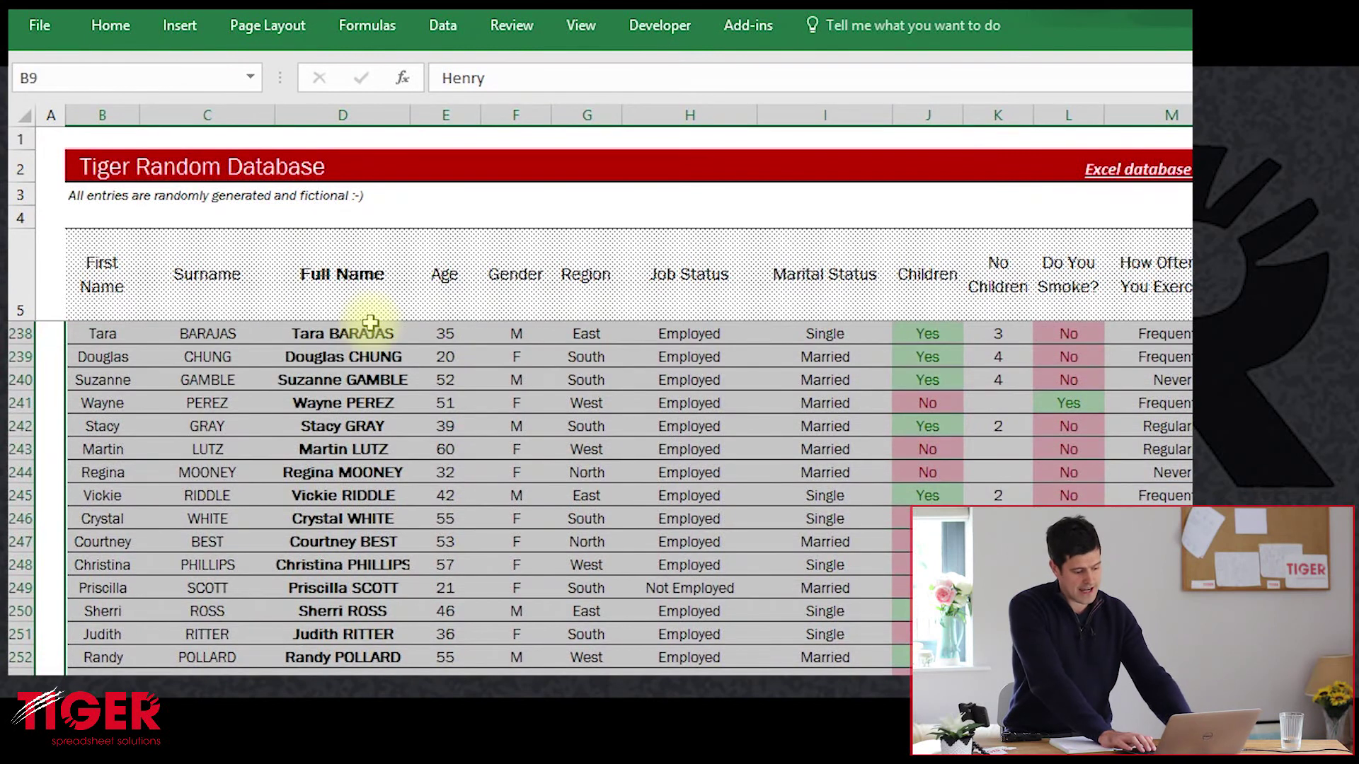
key("alt")
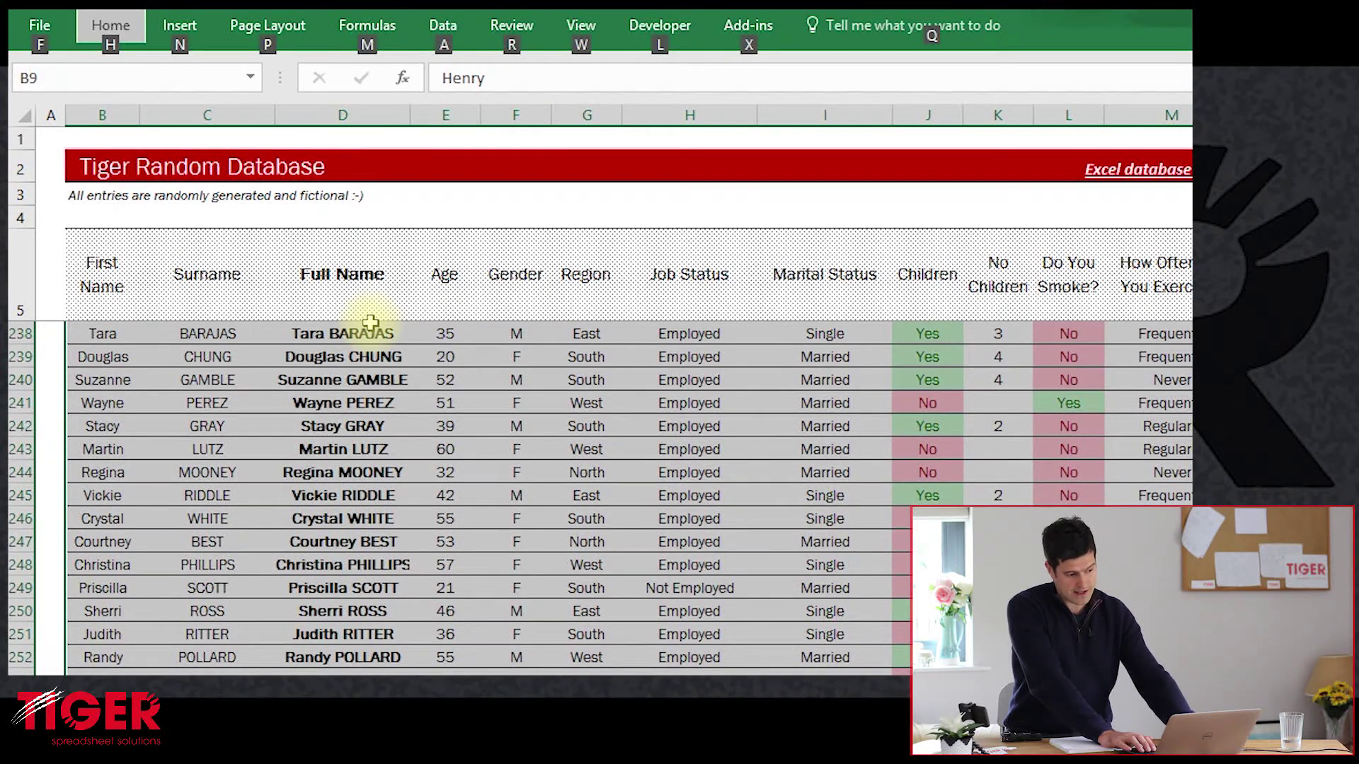
key("a")
key("s")
key("s")
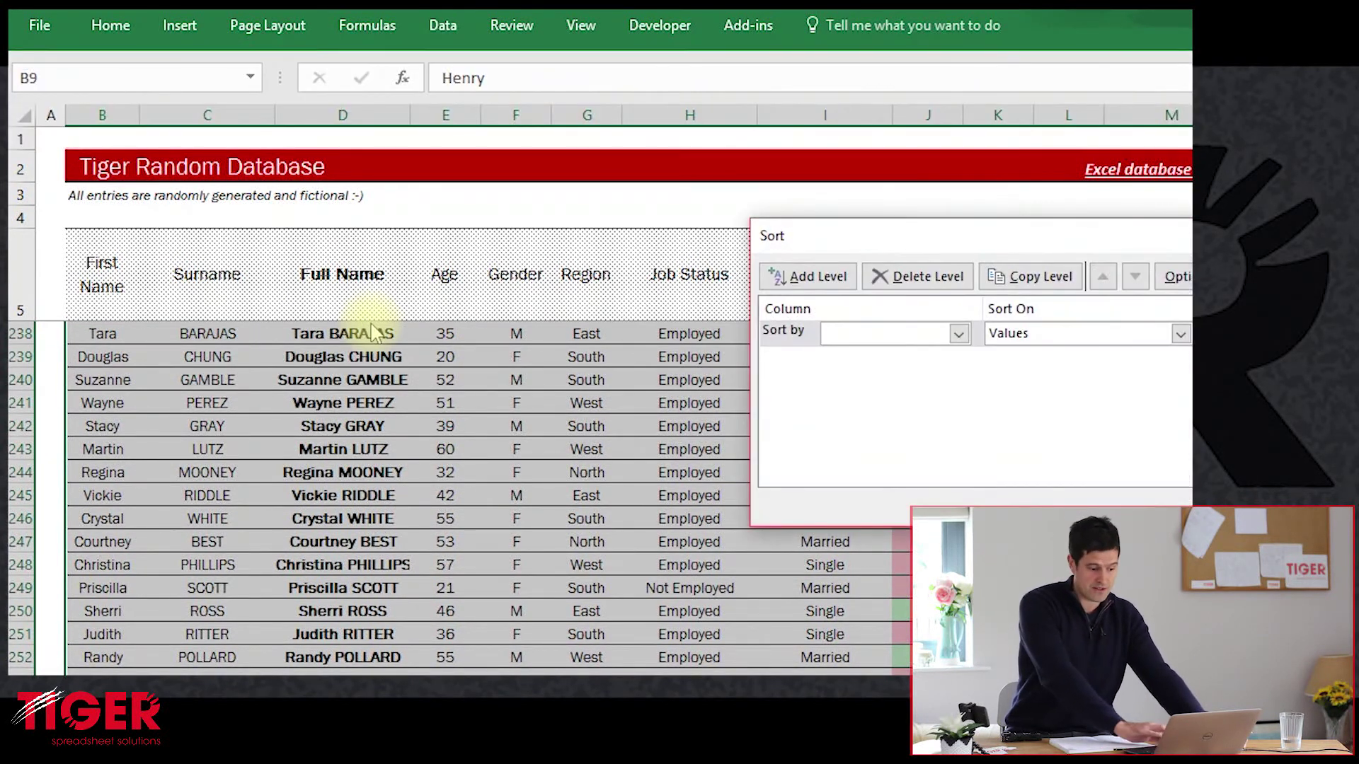
key("Escape")
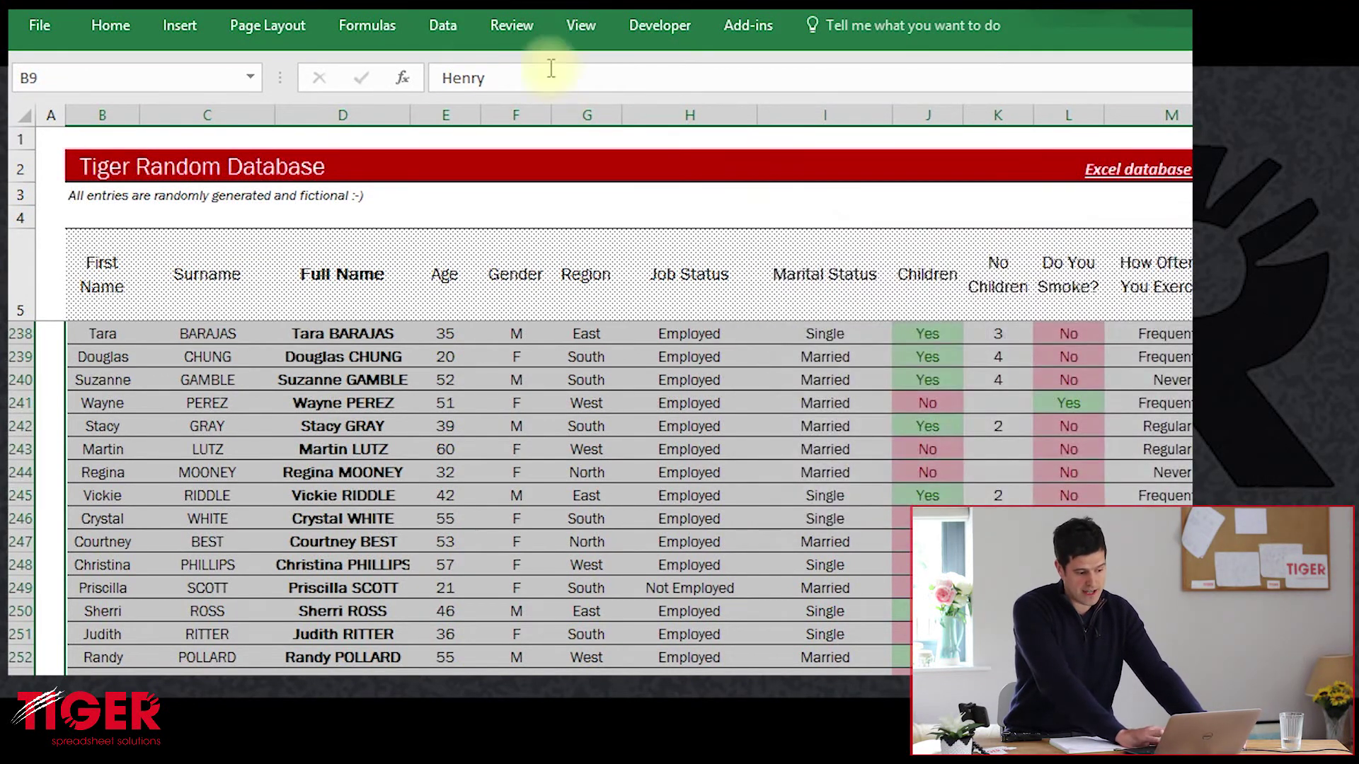
left_click(440, 30)
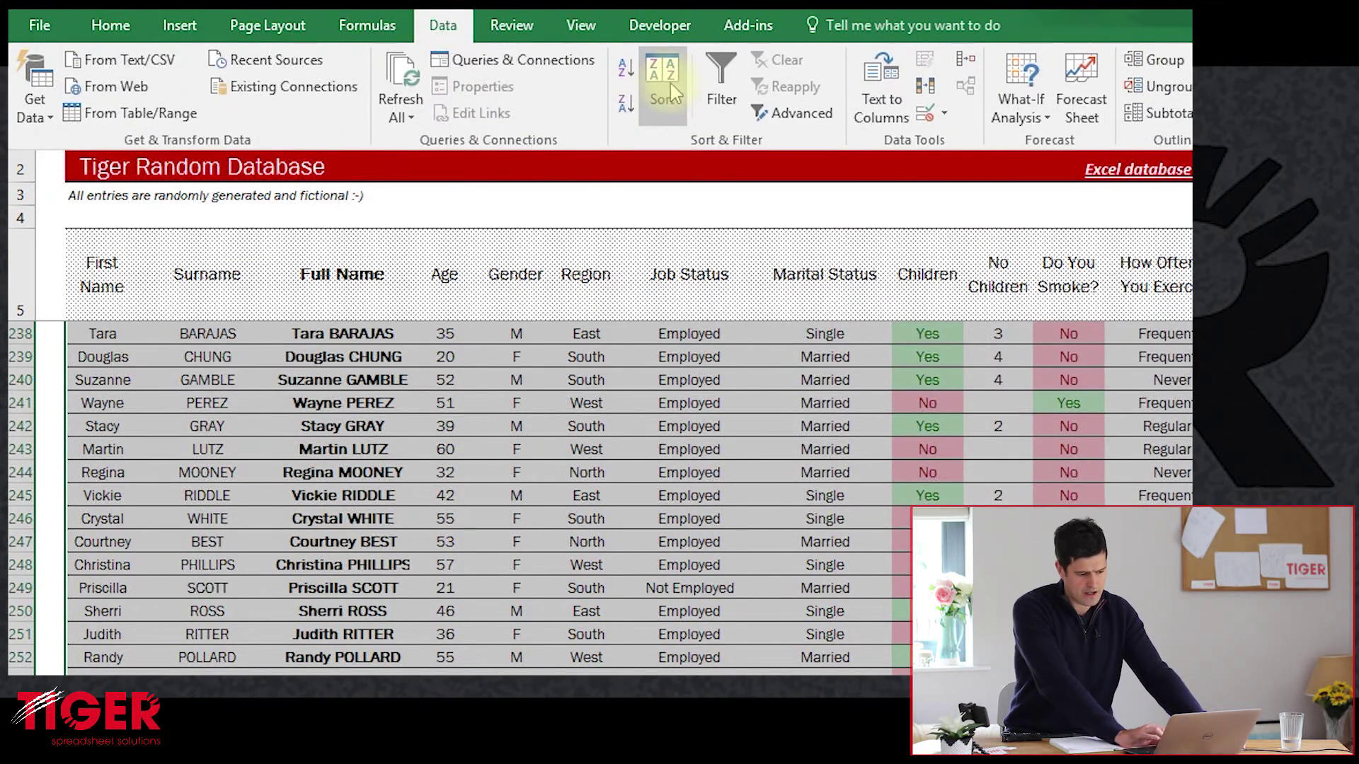
left_click(669, 85)
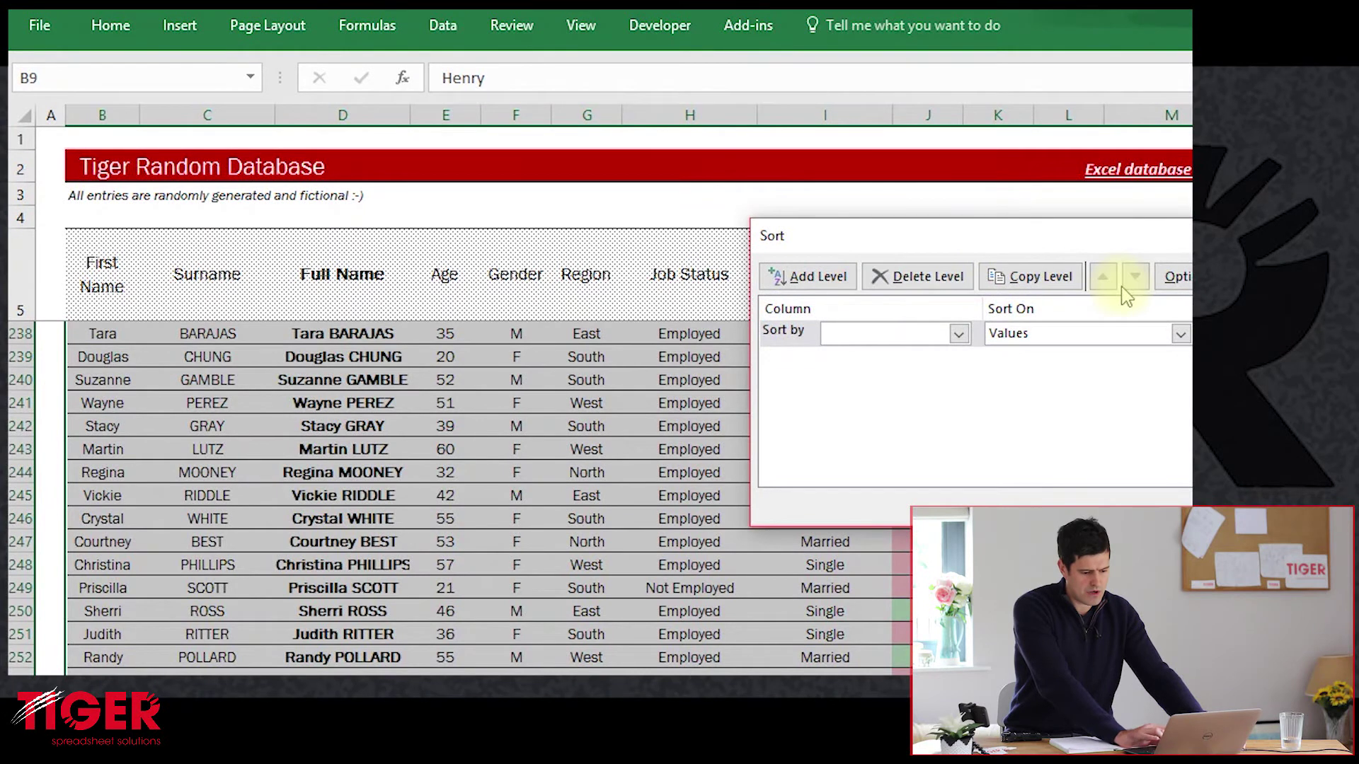
left_click_drag(1083, 237, 891, 253)
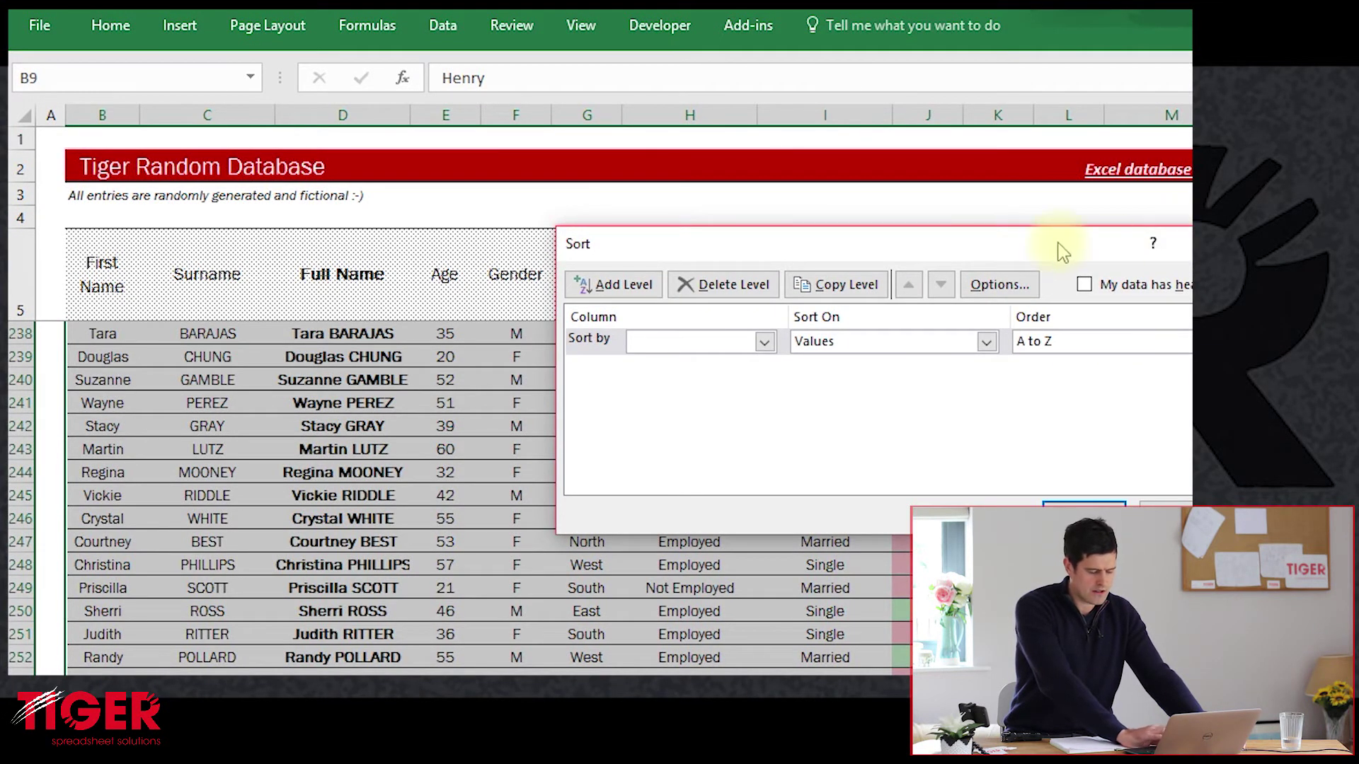
left_click_drag(1181, 242, 1087, 219)
left_click(1110, 225)
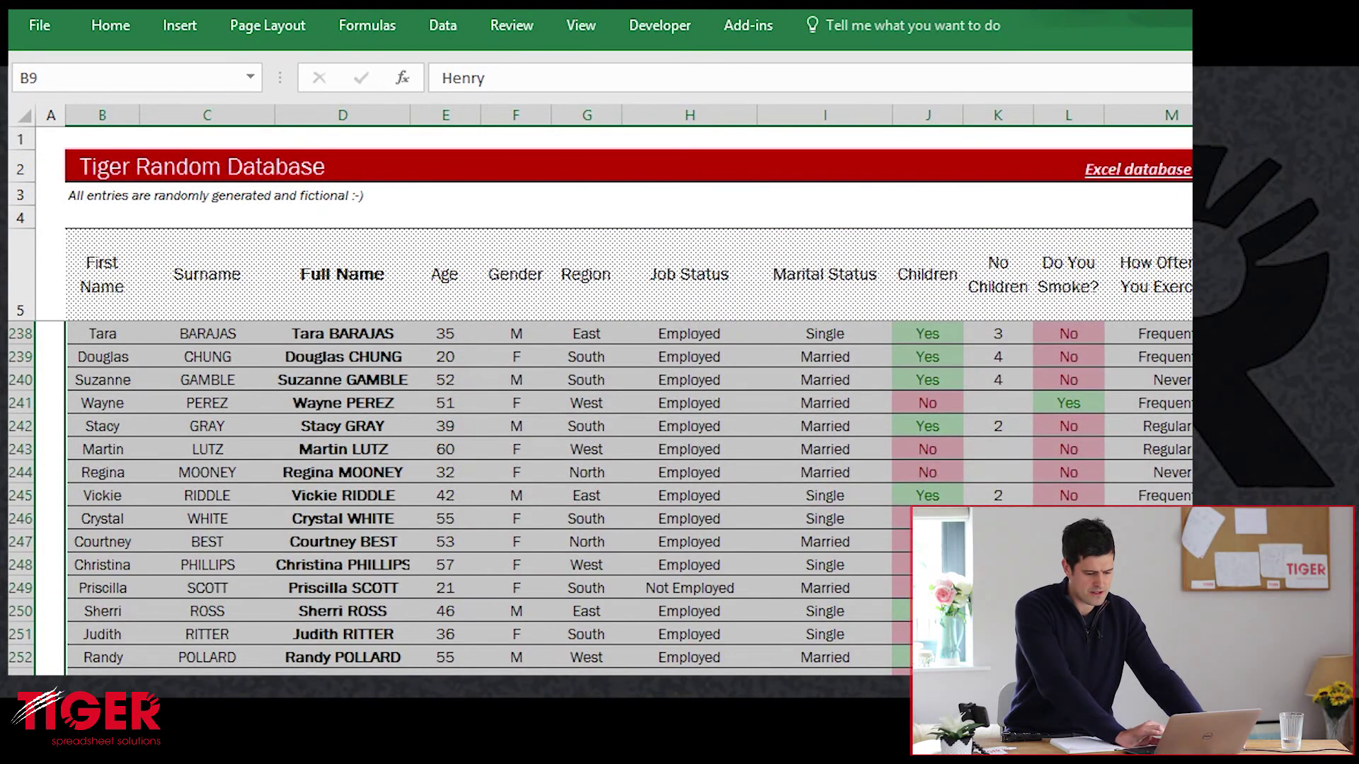
Select all database entries from B6 across to the last column and down to the last row
key("ctrl+BackSpace")
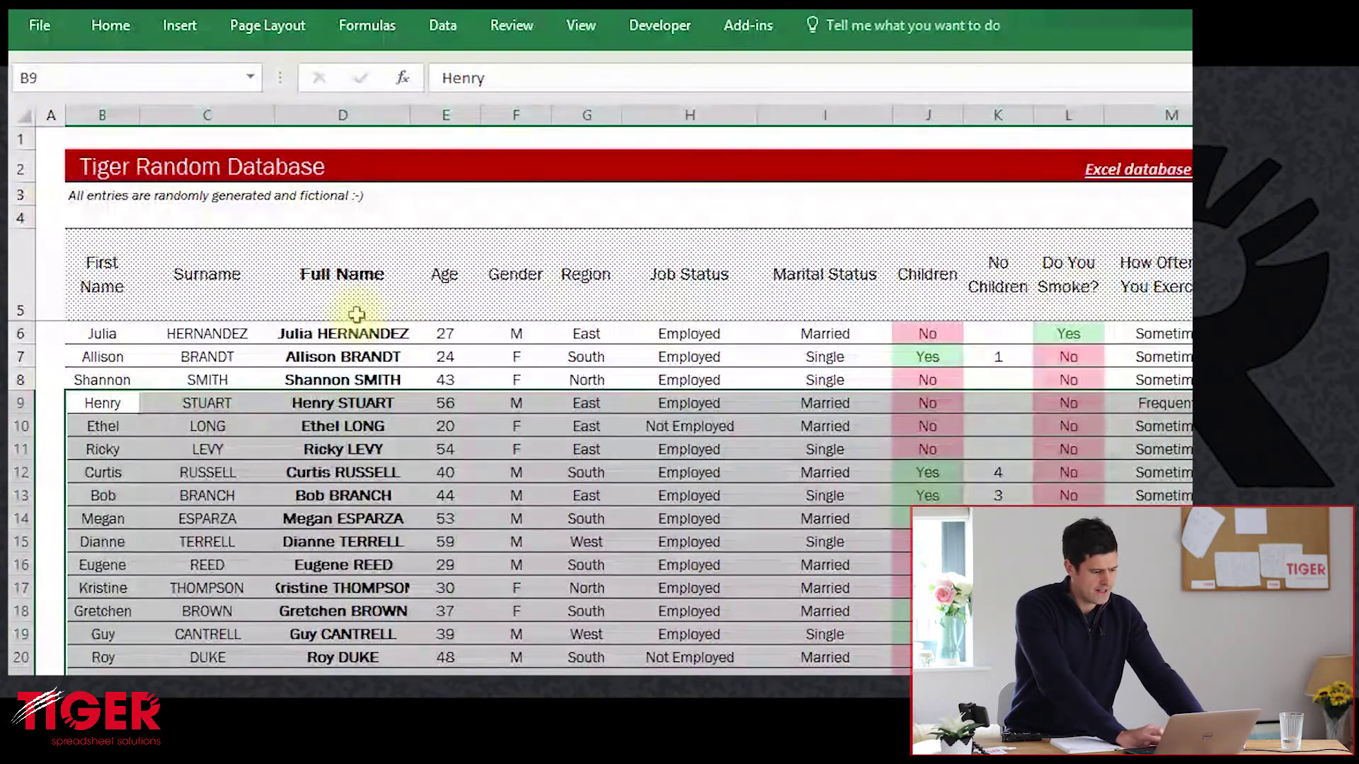
left_click(102, 297)
key("Down")
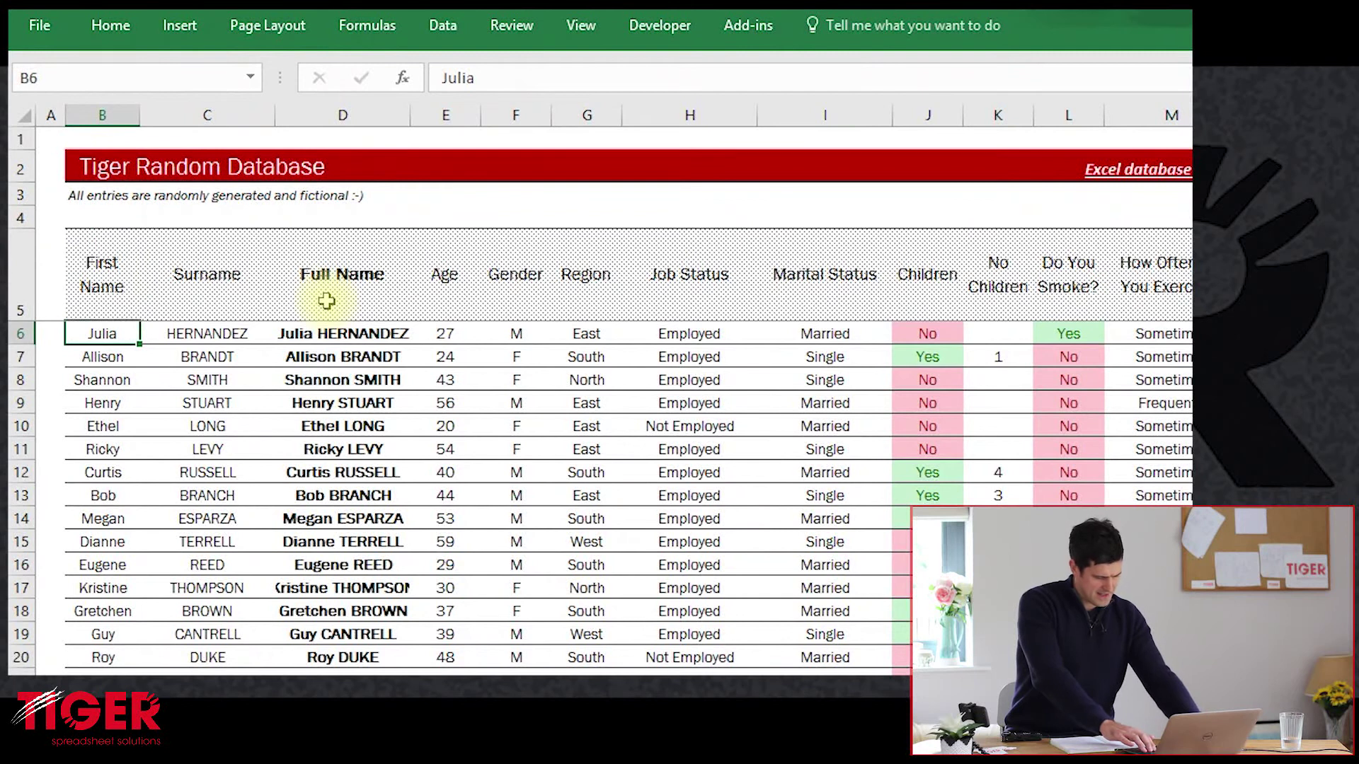
key("ctrl+shift+Right")
key("ctrl+shift+Down")
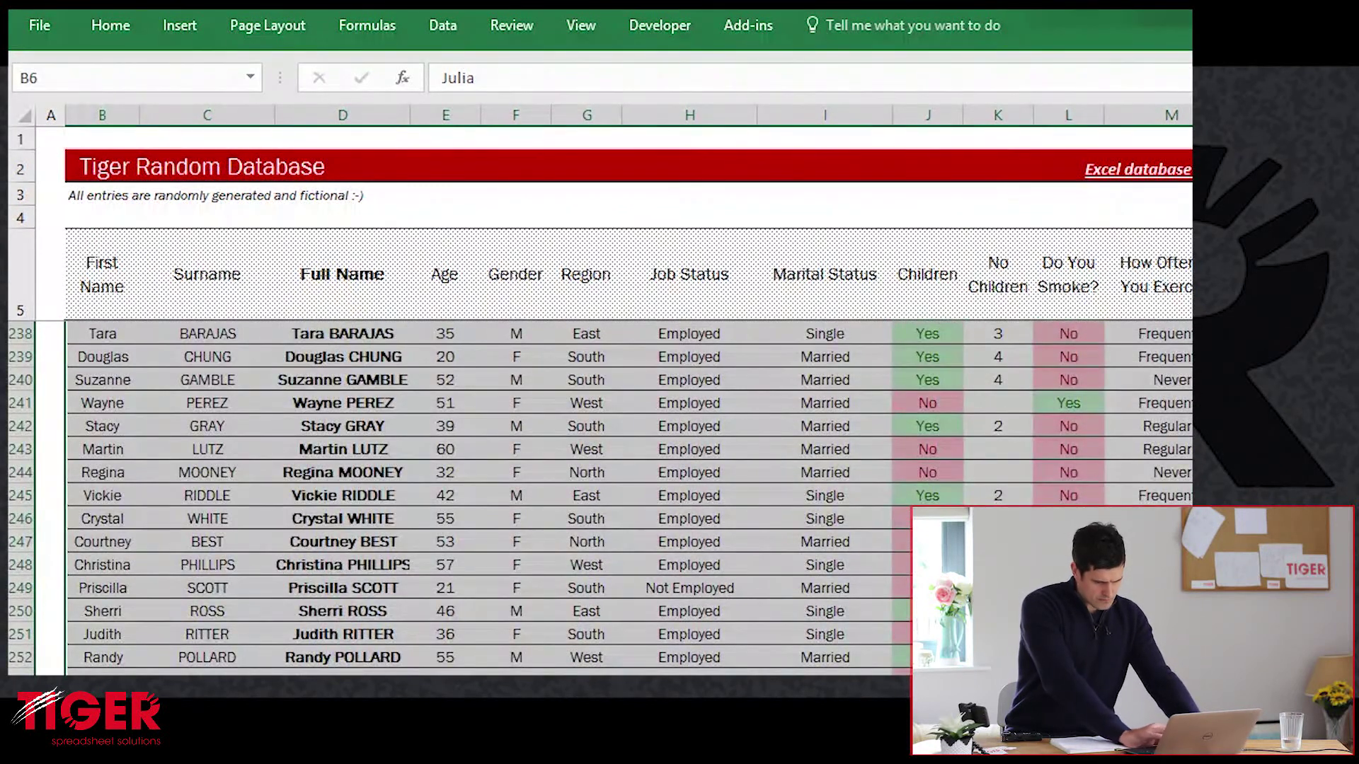
key("ctrl+BackSpace")
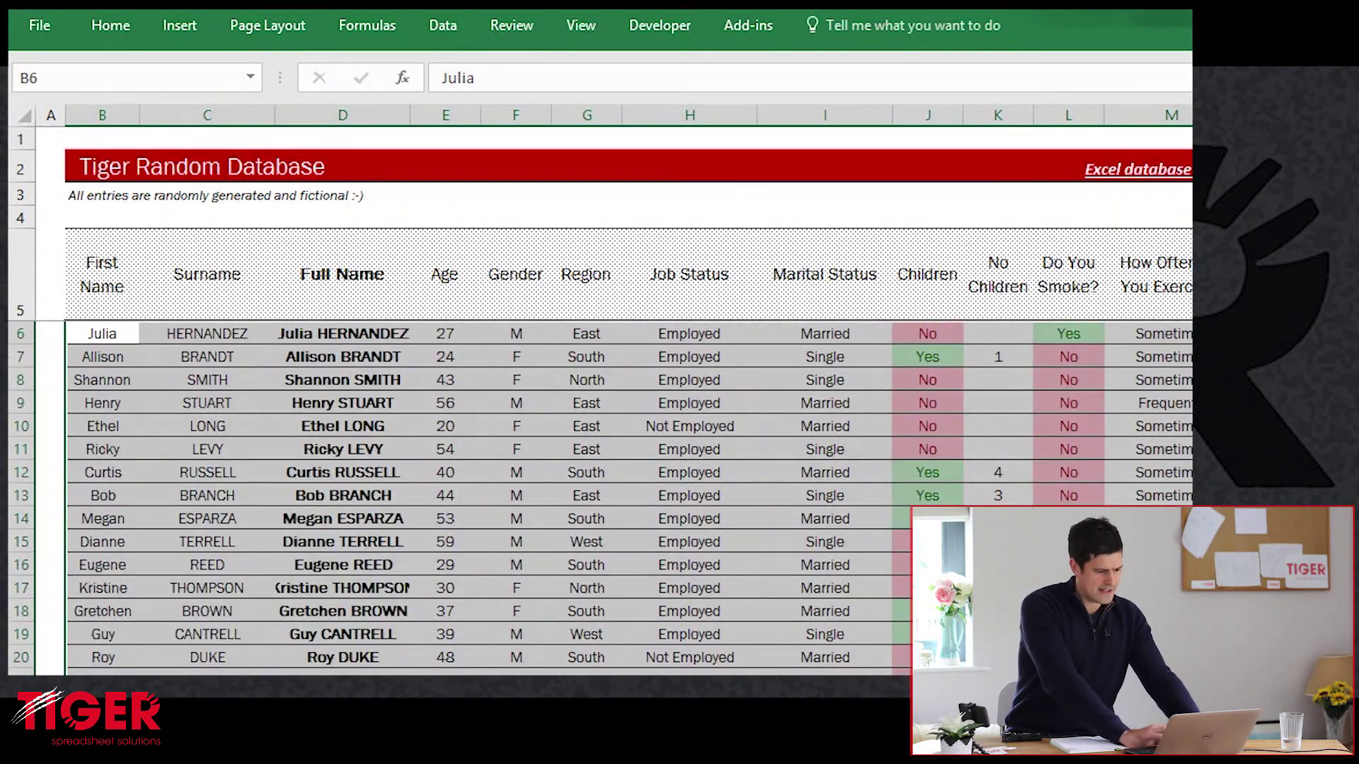
Sort the selected database entries by Column F, on values, in A to Z order
left_click(443, 25)
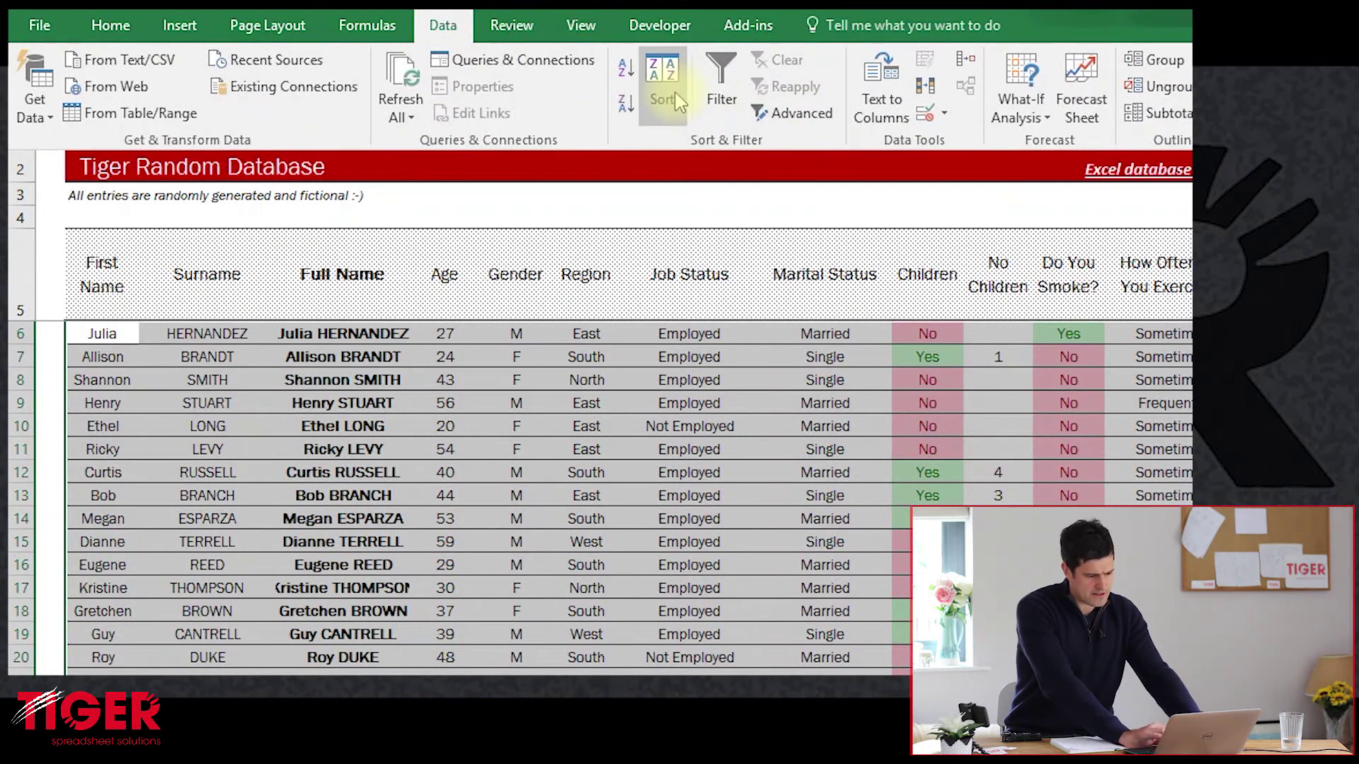
left_click(678, 101)
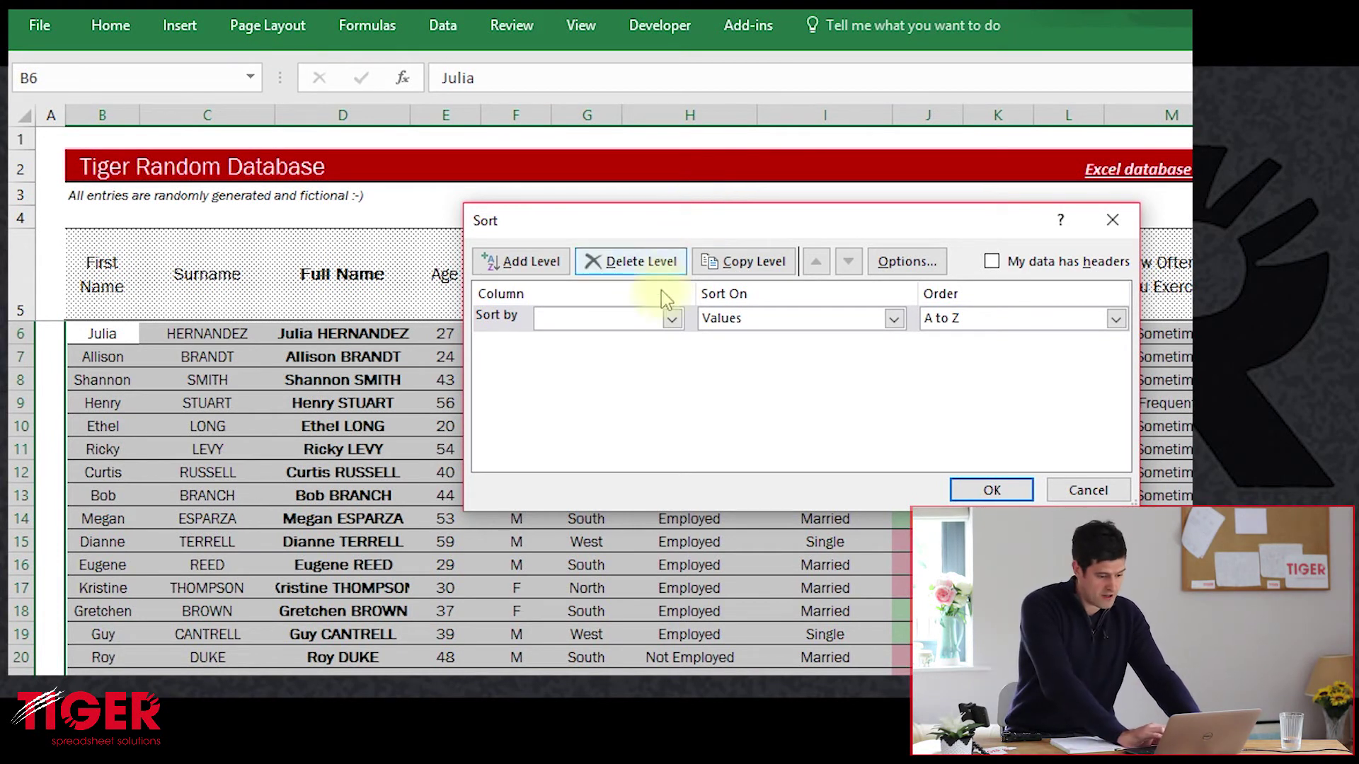
left_click(673, 319)
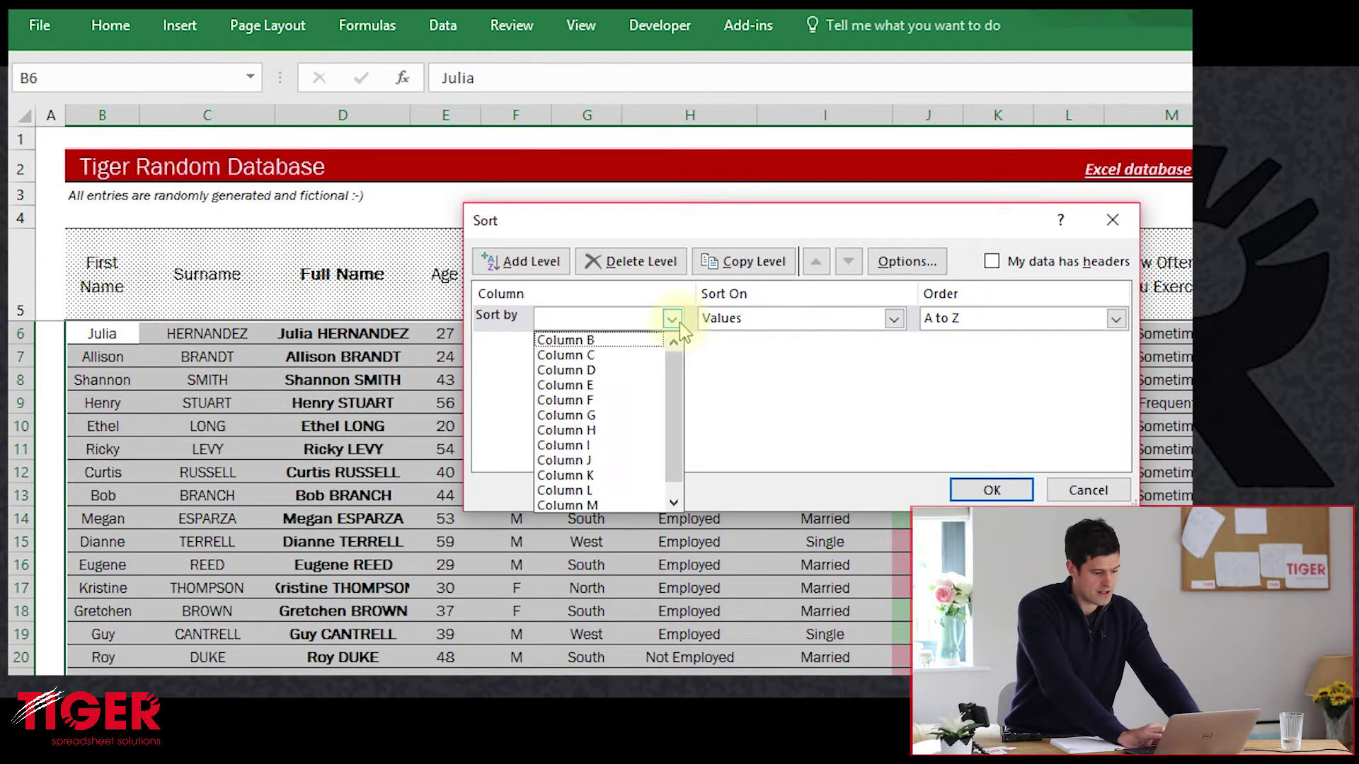
left_click(674, 261)
left_click_drag(847, 214, 821, 337)
left_click(644, 443)
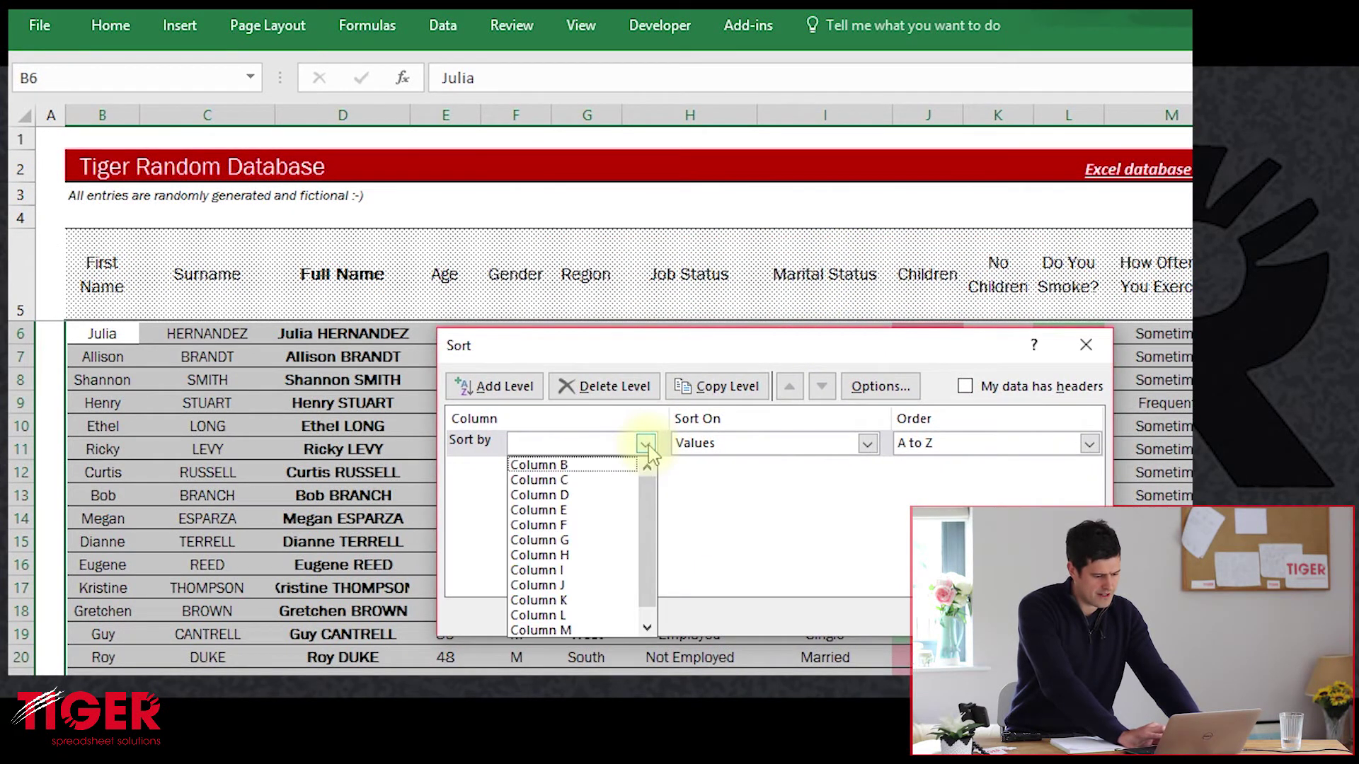
left_click(592, 527)
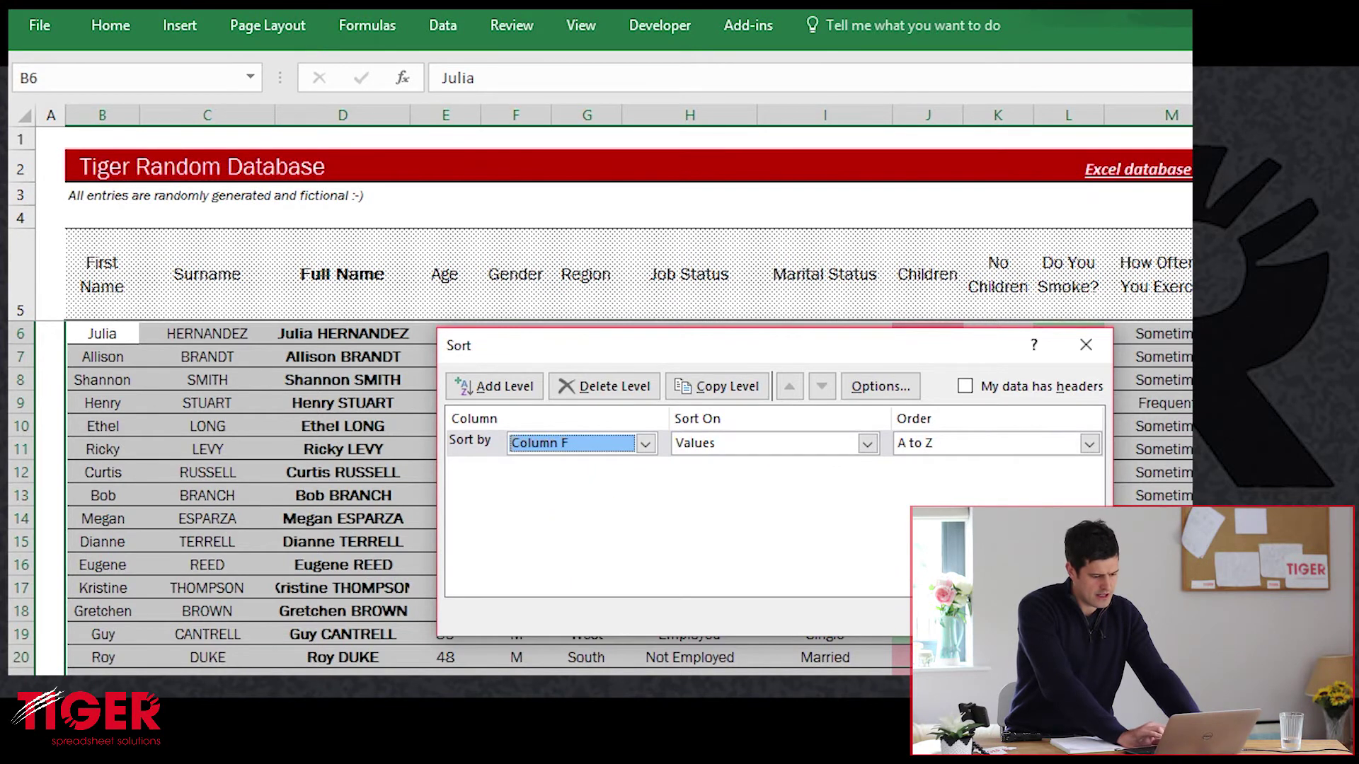
key("Return")
left_click(574, 398)
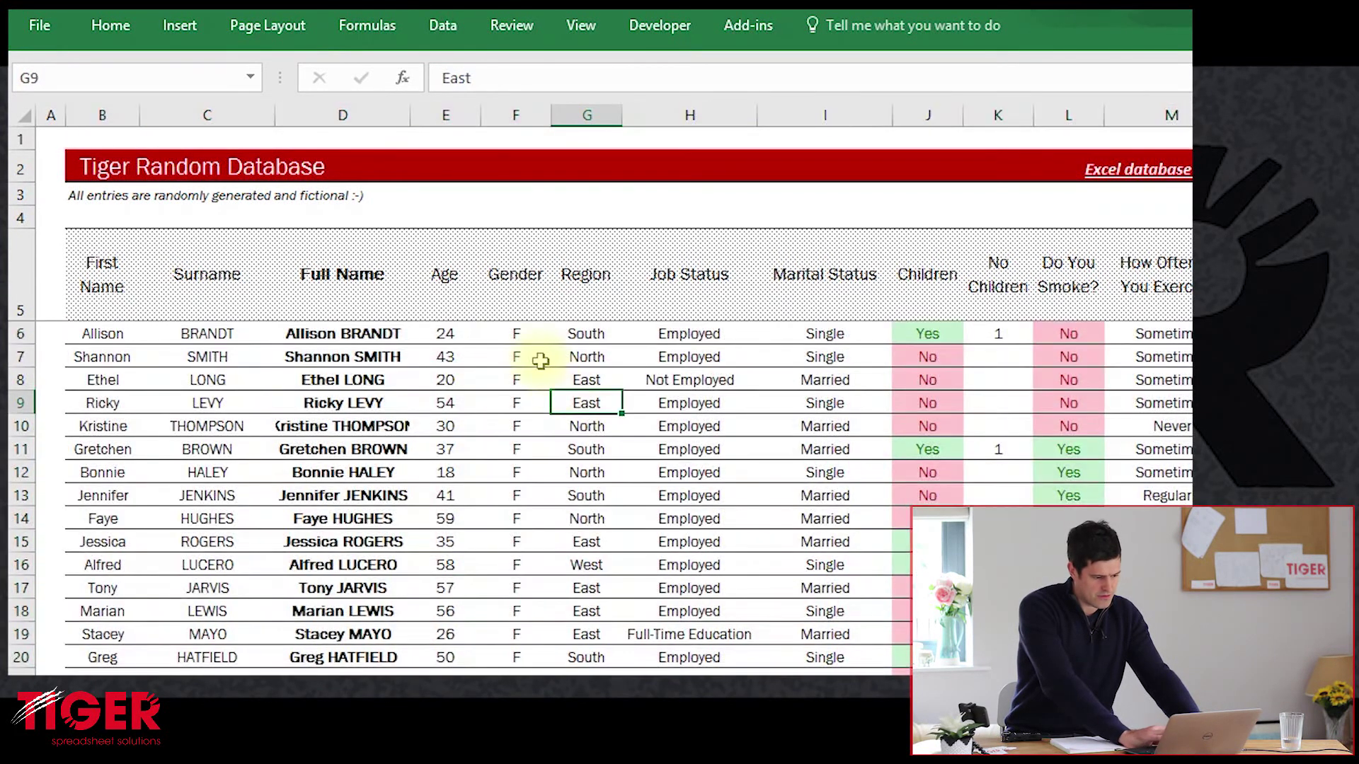
Select all the F entries in the Gender column, from F6 down to F113, to check their count
left_click(530, 352)
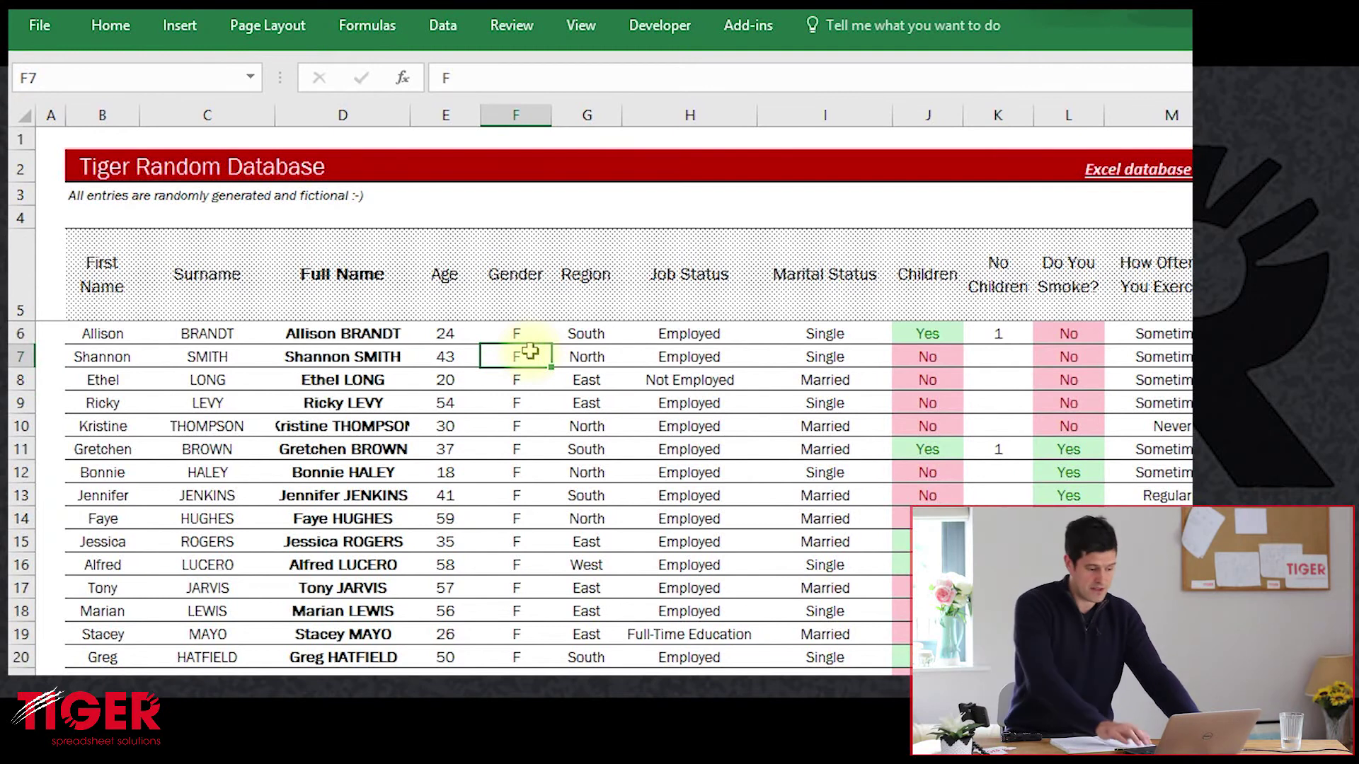
key("Up")
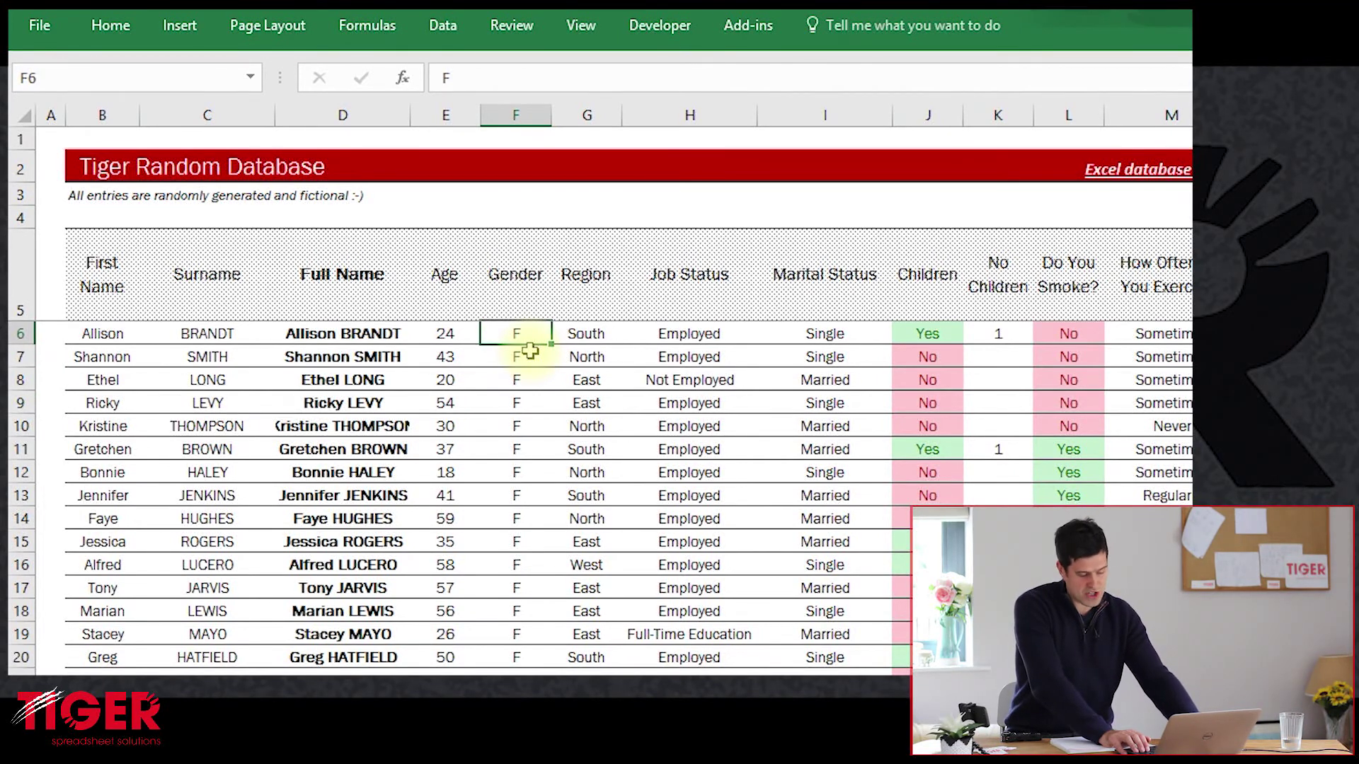
key("ctrl+shift+Down")
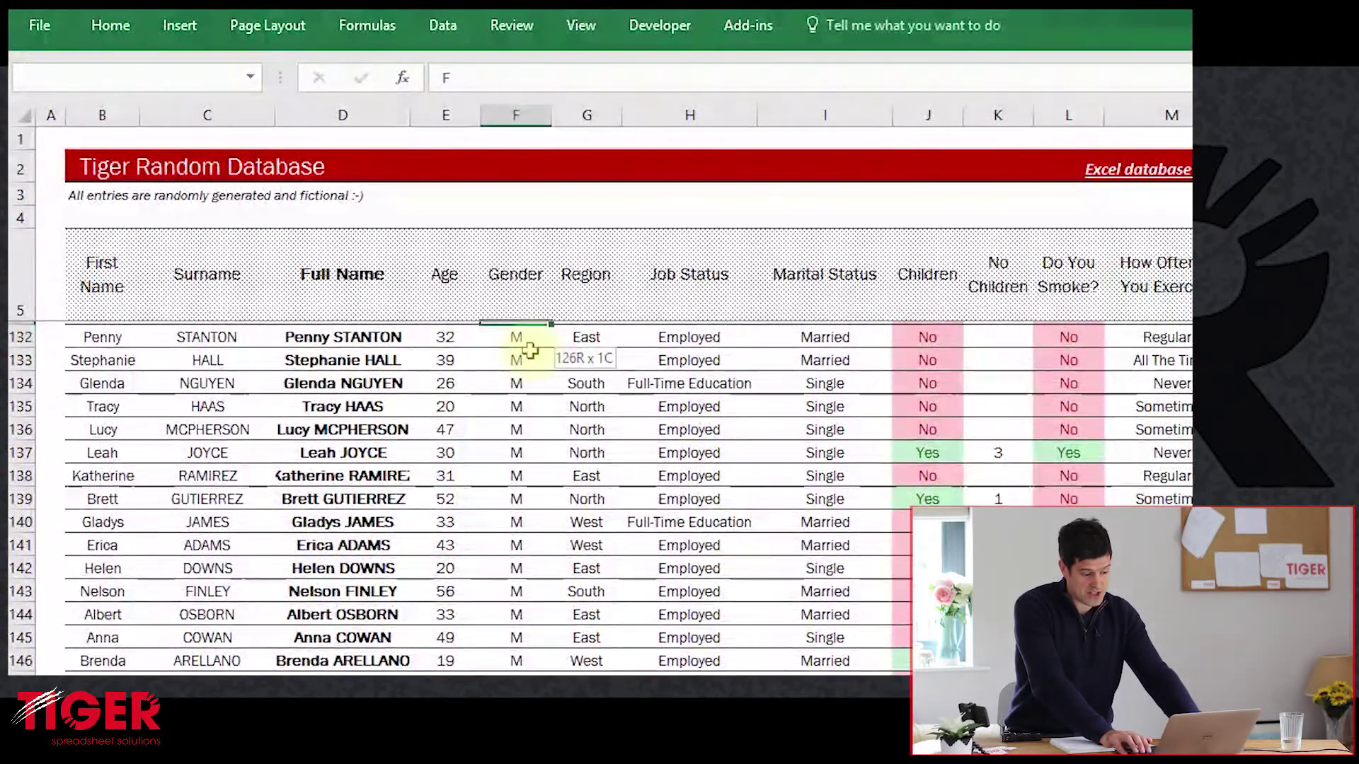
key("shift+Up")
key("shift+Up")
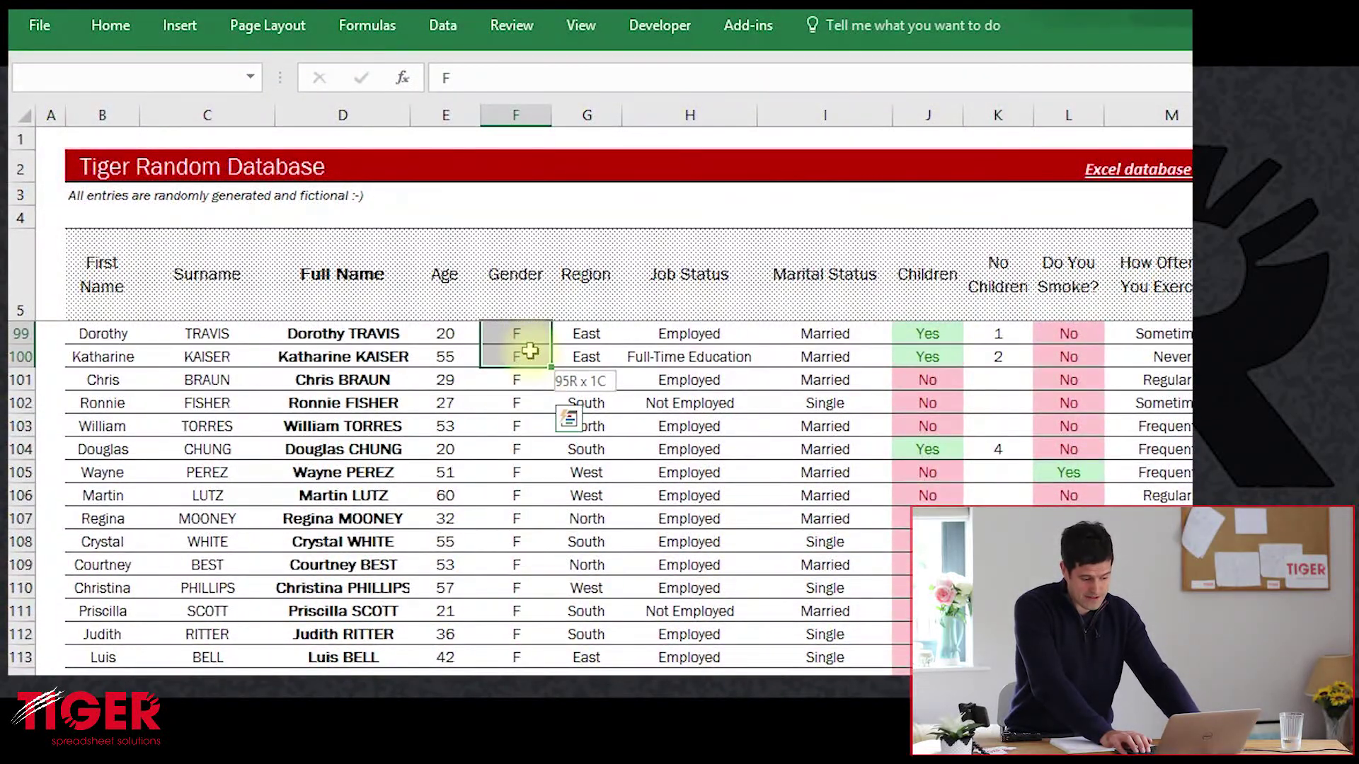
key("shift+Down")
key("shift+Down")
key("shift+Down")
key("shift+Down")
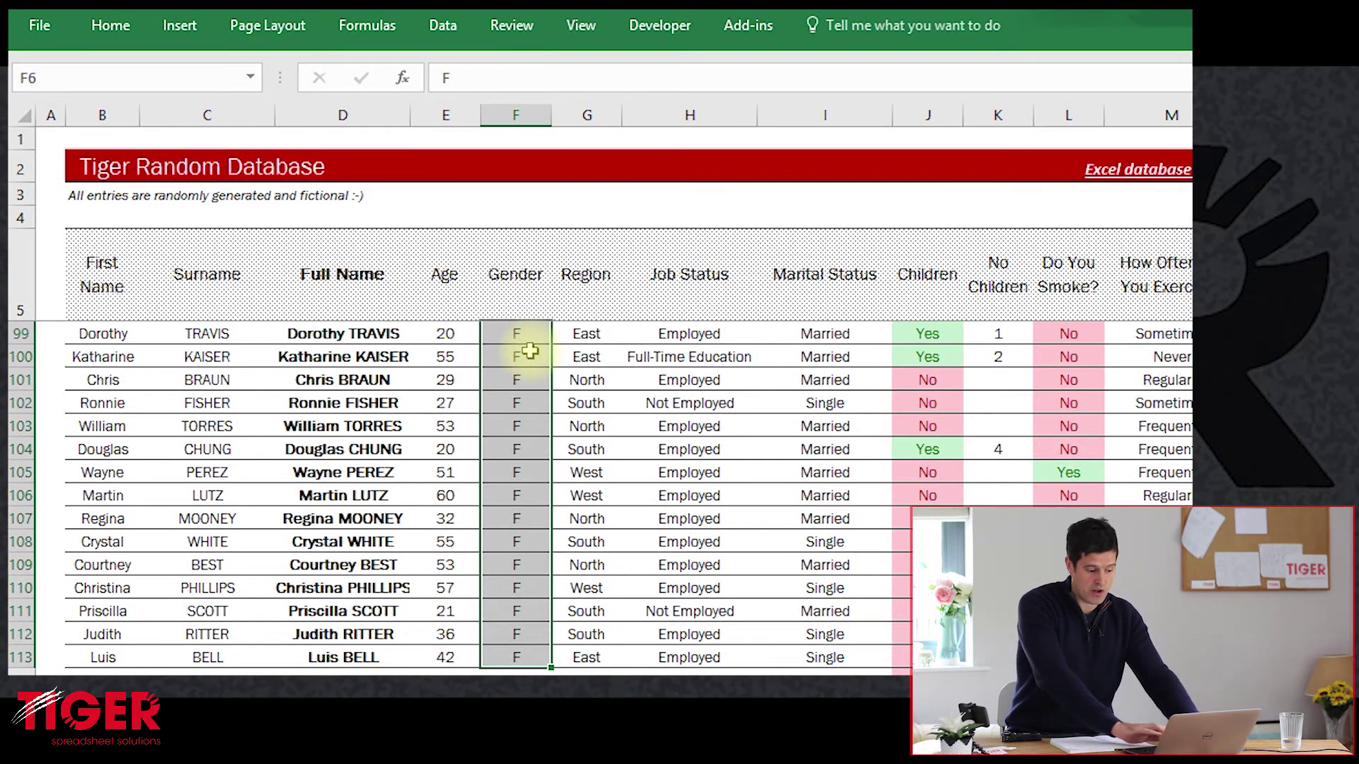
scroll(601, 499, "down", 2)
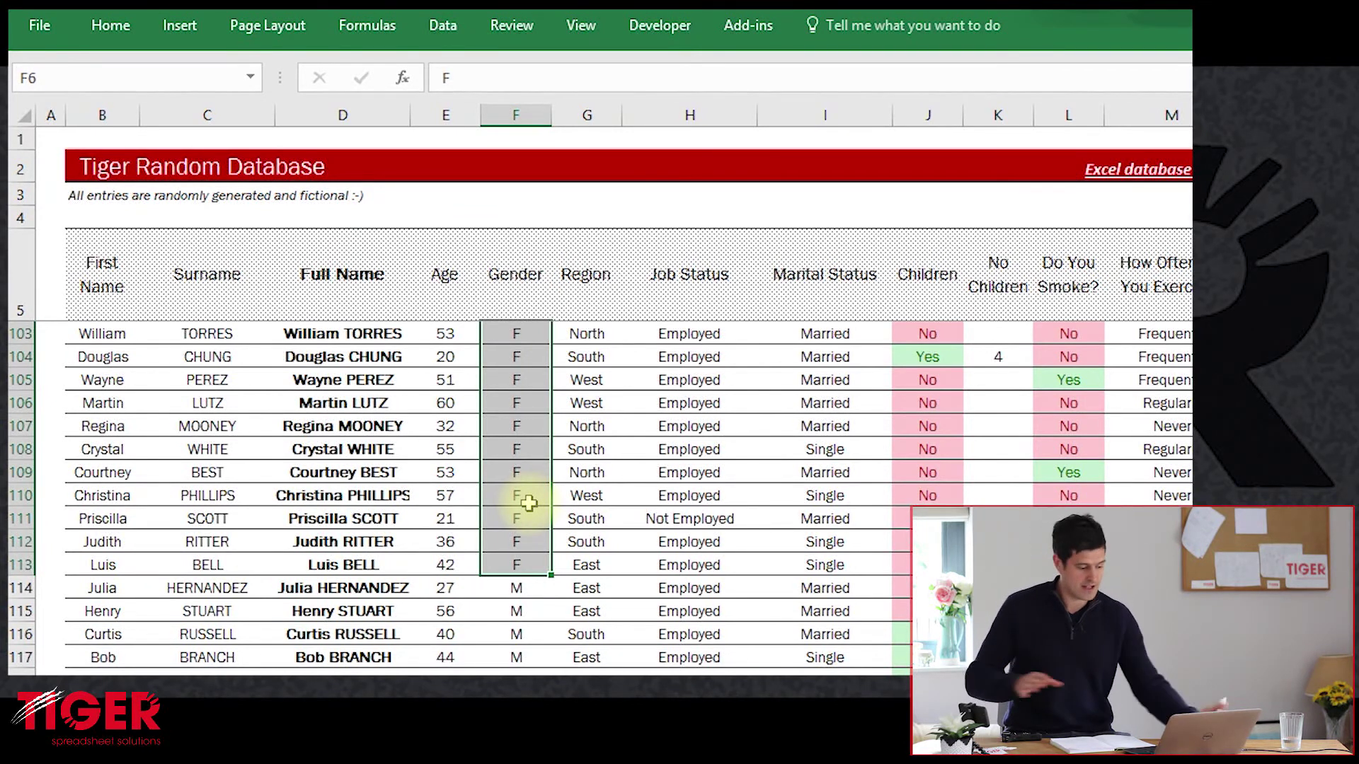
Undo the sort of the database by gender and clear the selection
key("ctrl+a")
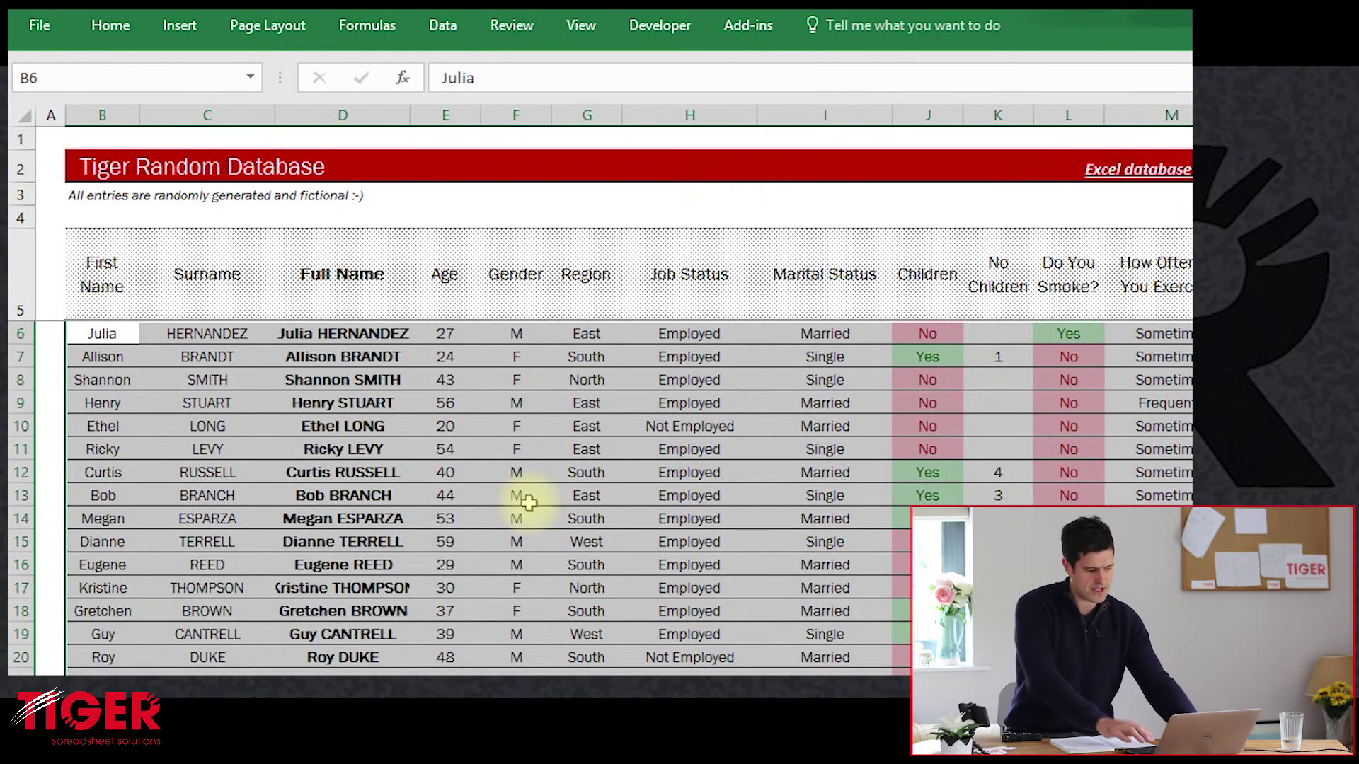
left_click(529, 499)
Return through the Analysis sheet to the Key Questions list, cancel the pending copy and select question 3 in B5
key("ctrl+Page_Up")
key("ctrl+Page_Up")
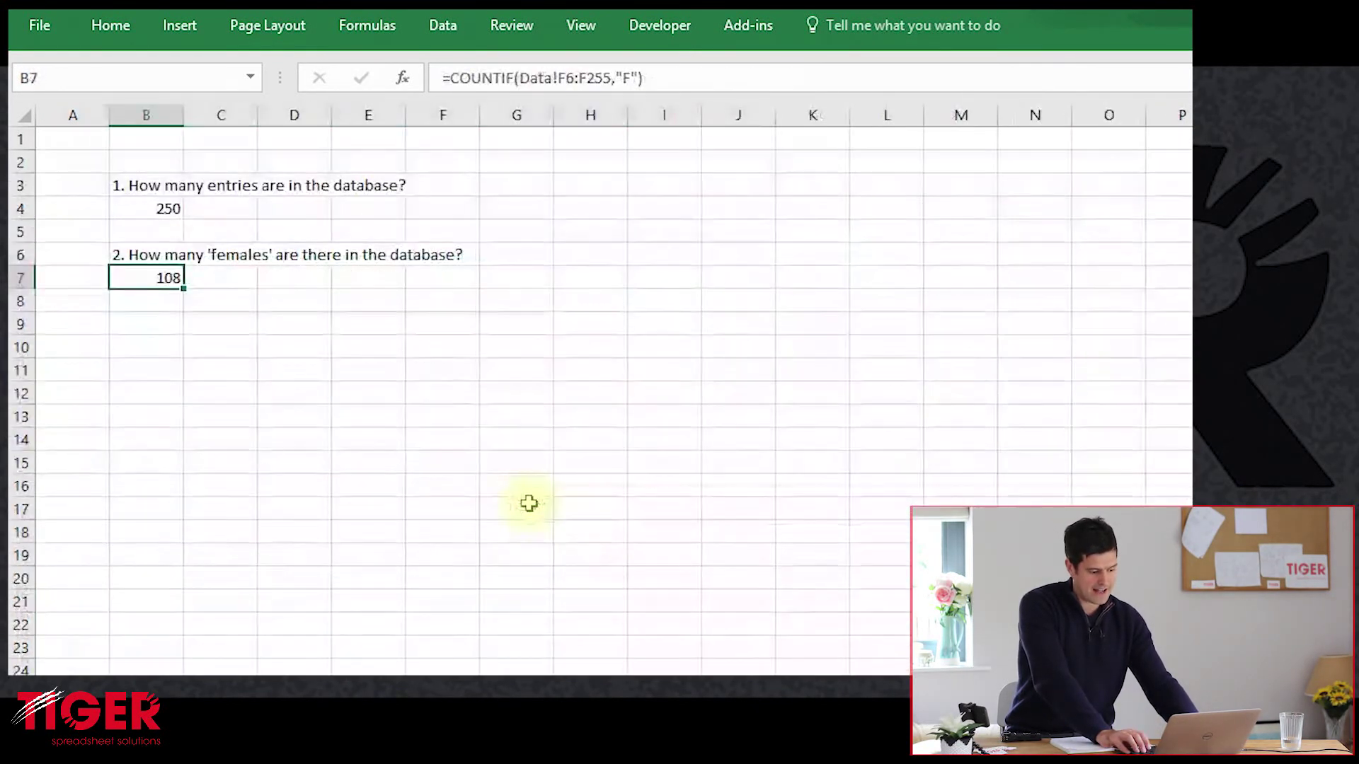
left_click(170, 343)
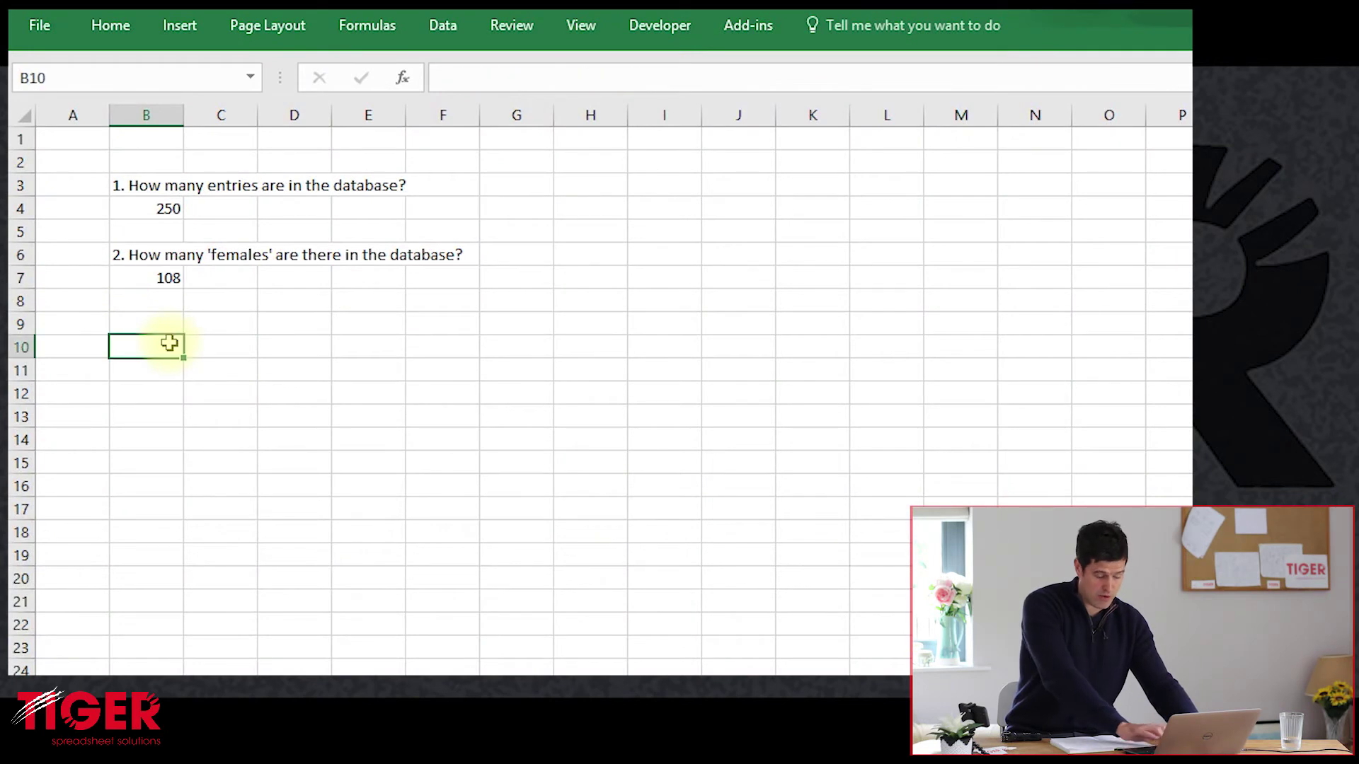
key("ctrl+Page_Up")
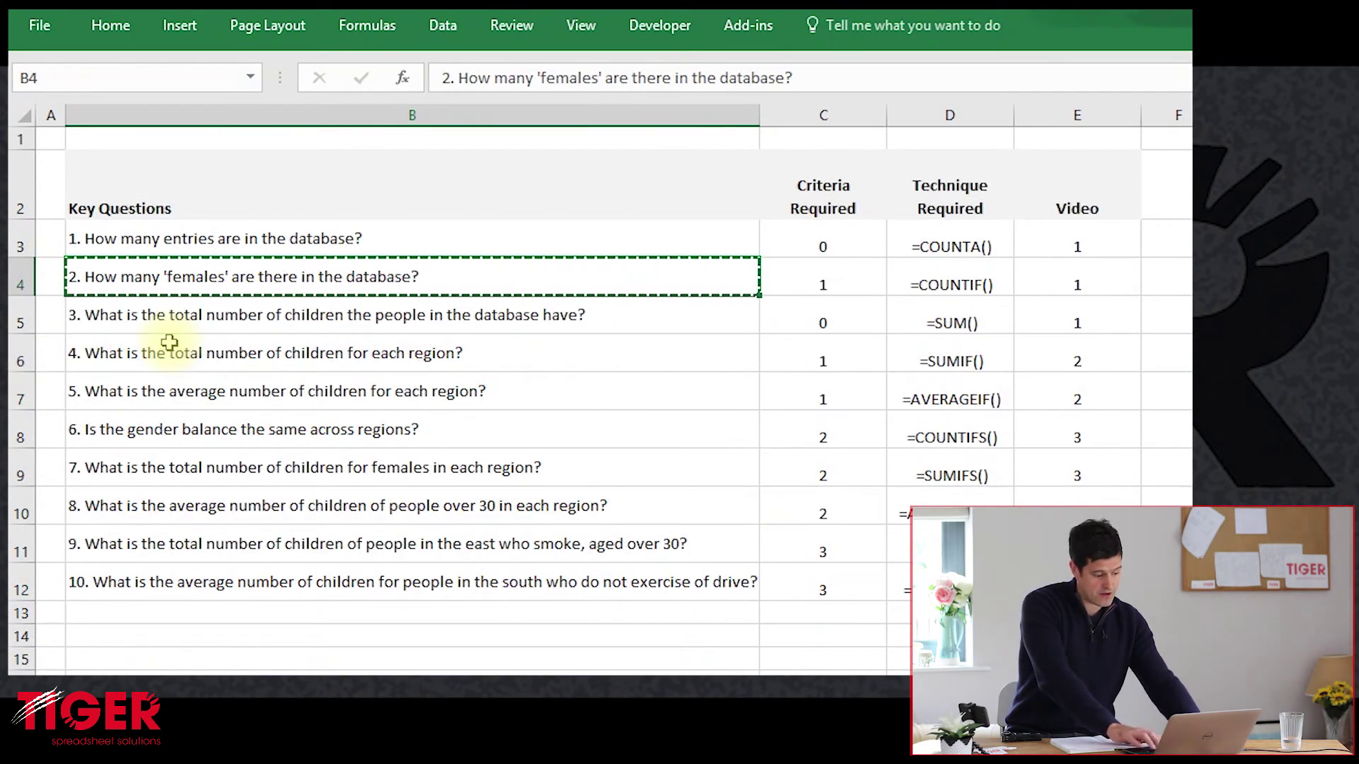
key("Escape")
key("Down")
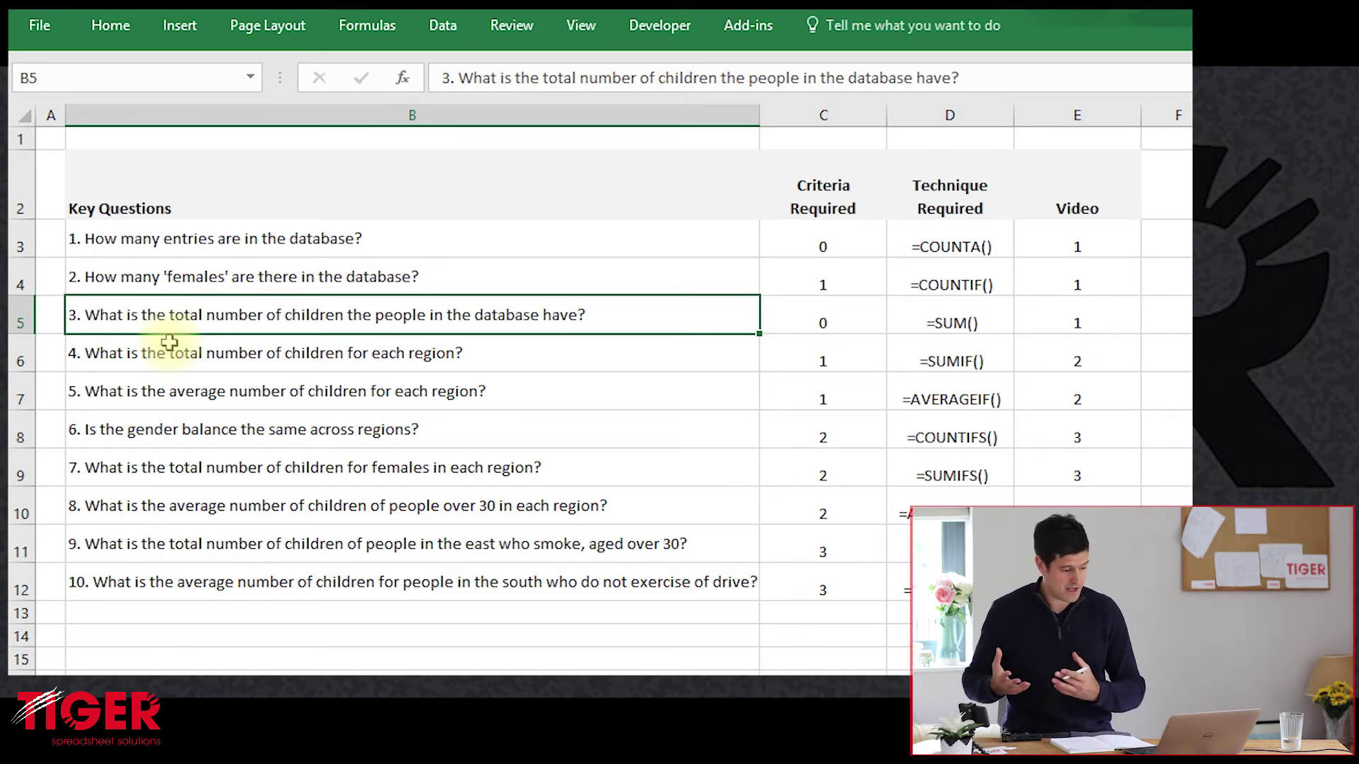
Examine the No Children column on the Data sheet by selecting its entries from K6 downwards
key("ctrl+Page_Down")
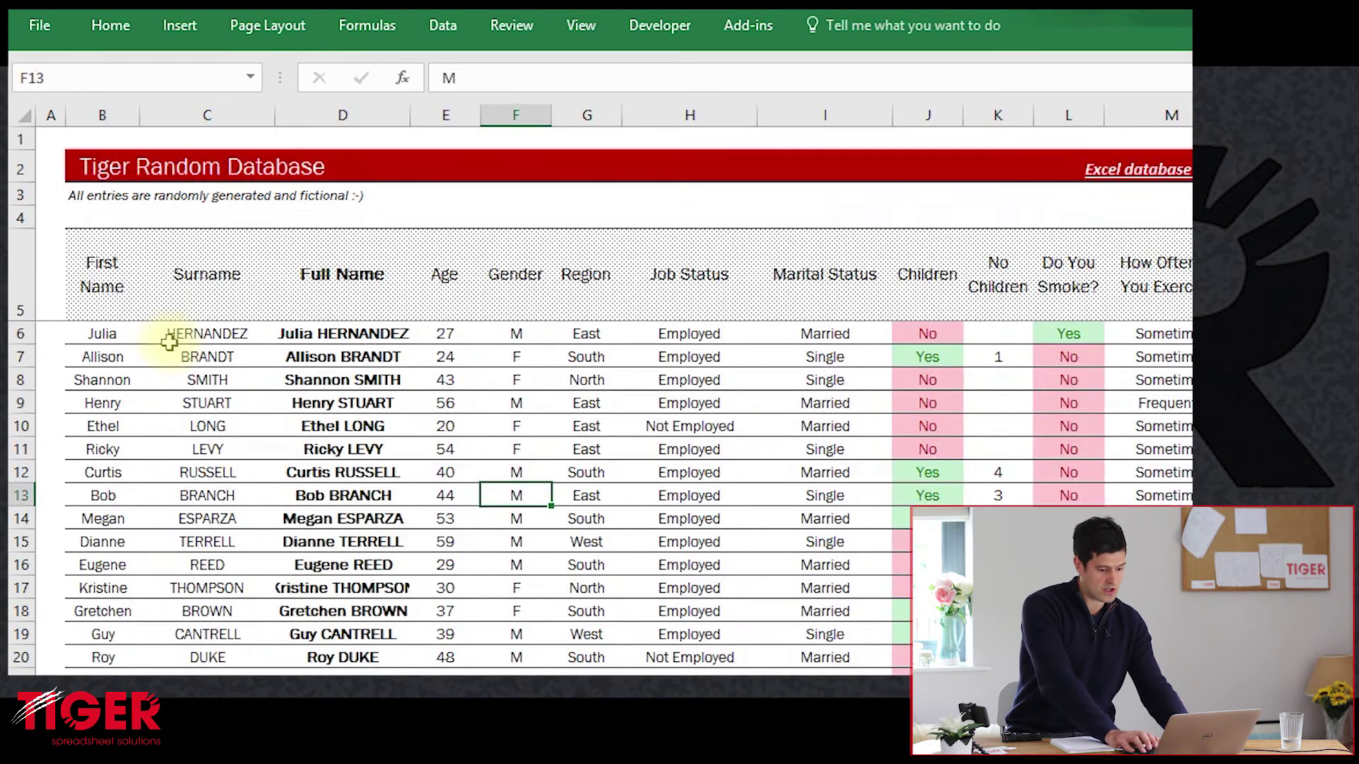
left_click(989, 327)
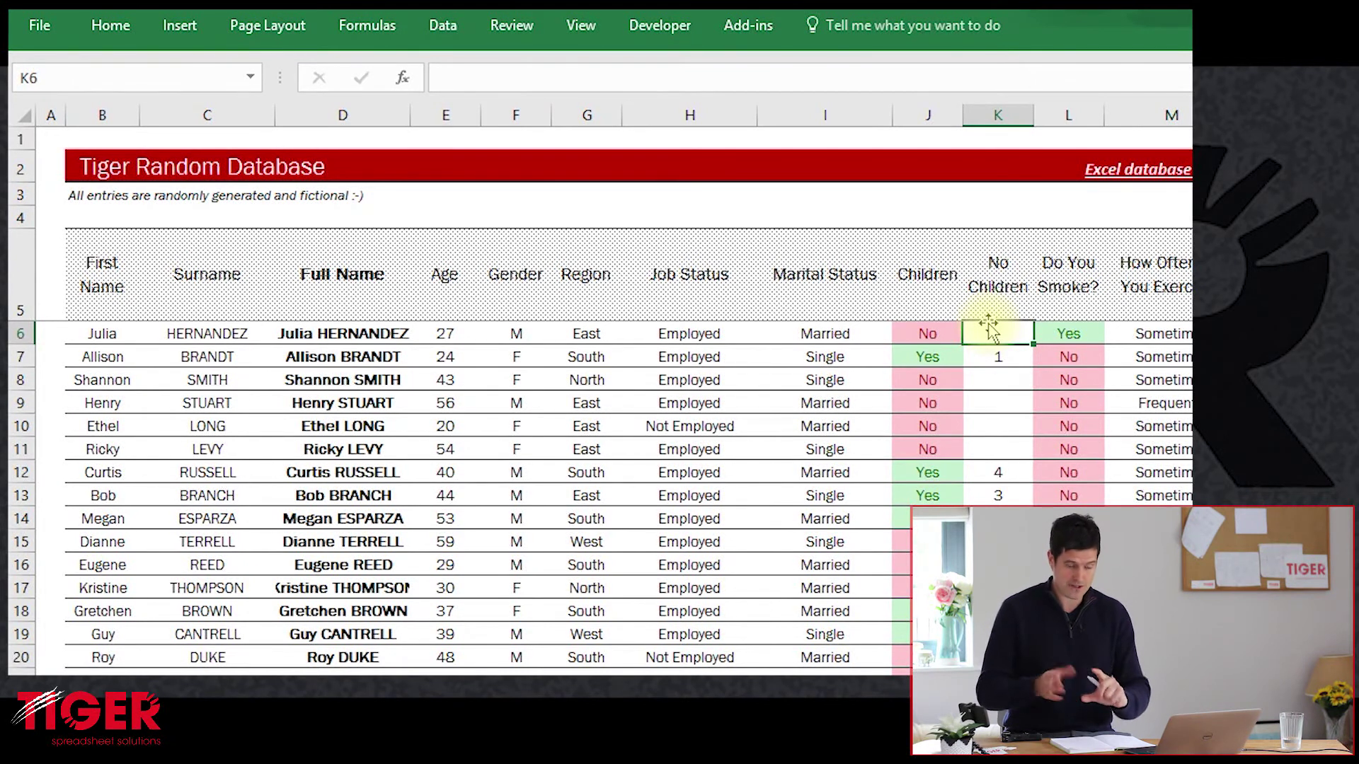
key("shift+Down")
key("shift+Down")
key("shift+Down")
key("shift+Down")
key("shift+Down")
key("shift+Down")
key("shift+Down")
key("shift+Down")
key("shift+Down")
key("shift+Down")
key("shift+Down")
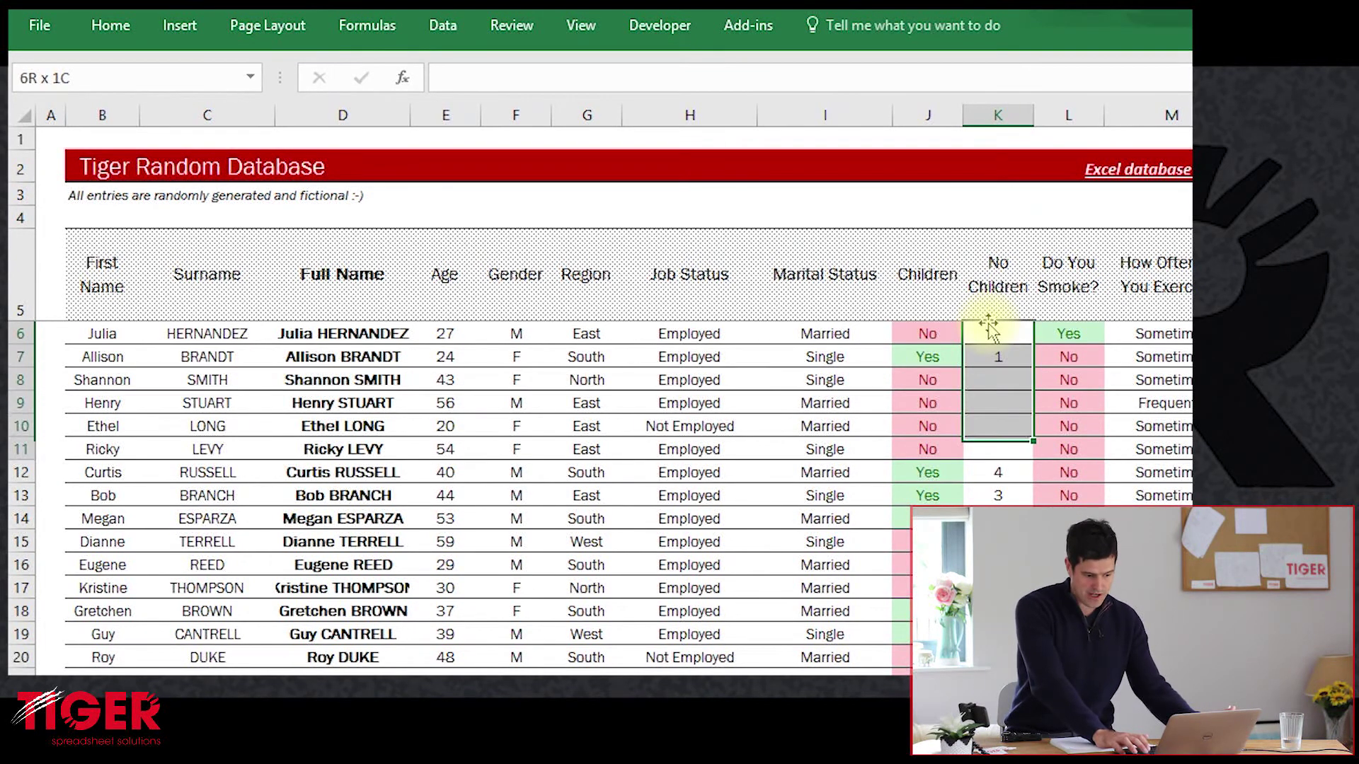
left_click(989, 329)
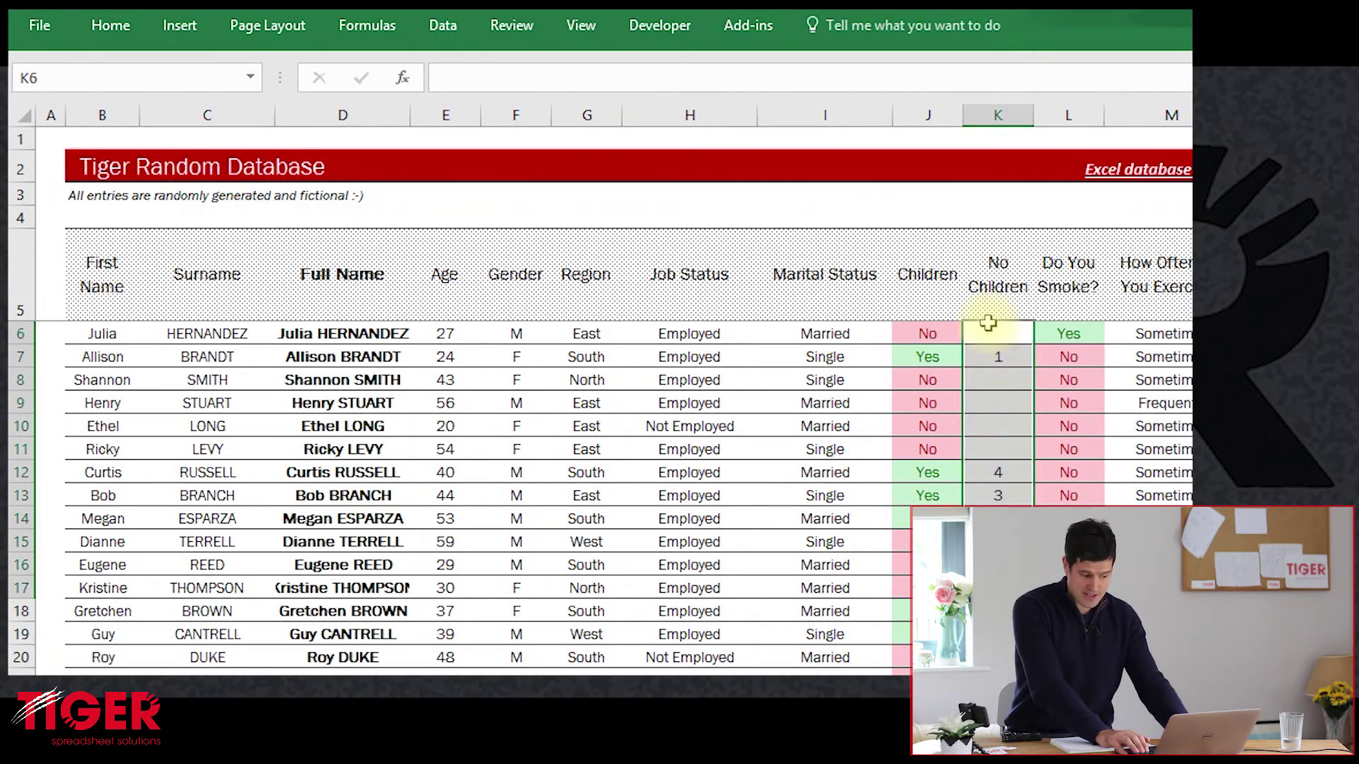
Copy question 3 about the total number of children from the Key Questions list into B9 of the Analysis sheet
key("ctrl+Page_Down")
key("Up")
key("ctrl+Page_Down")
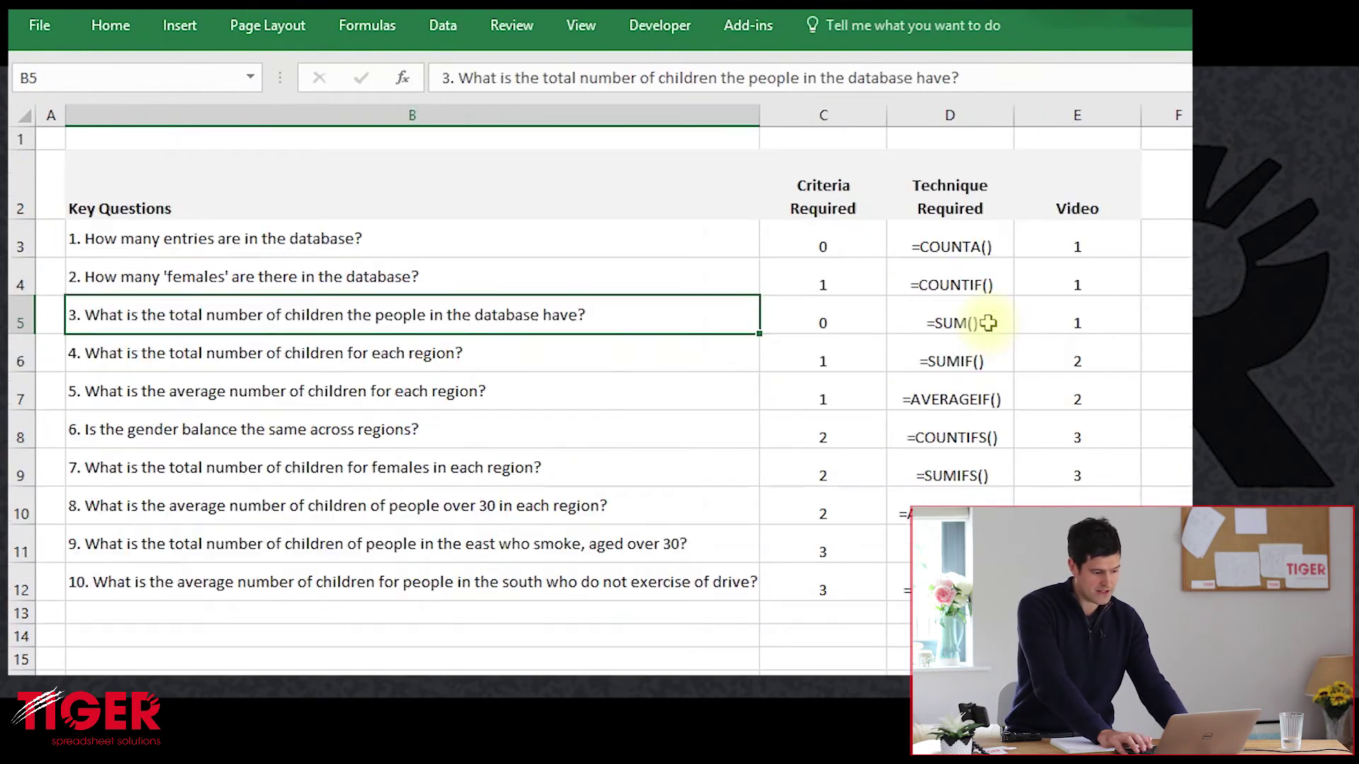
key("ctrl+c")
key("ctrl+Page_Up")
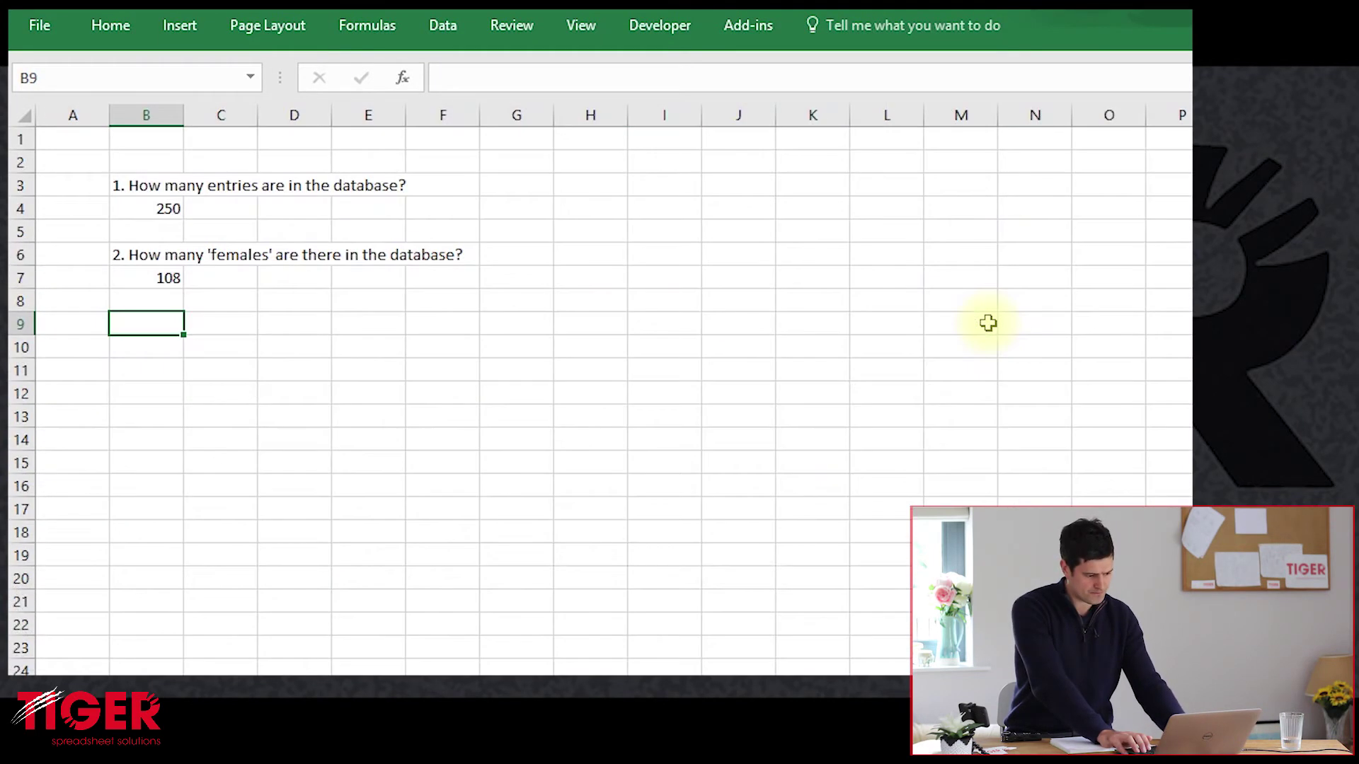
key("ctrl+v")
key("Return")
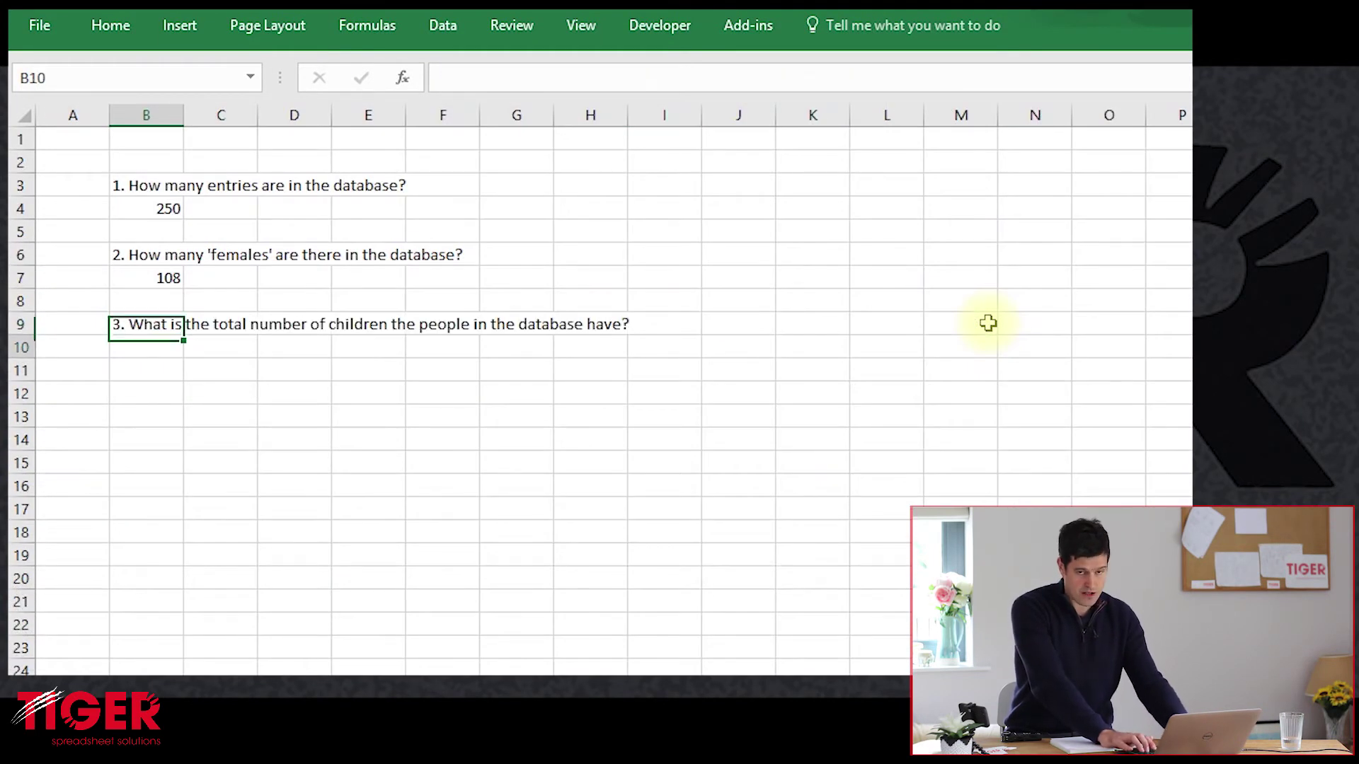
key("Down")
key("Up")
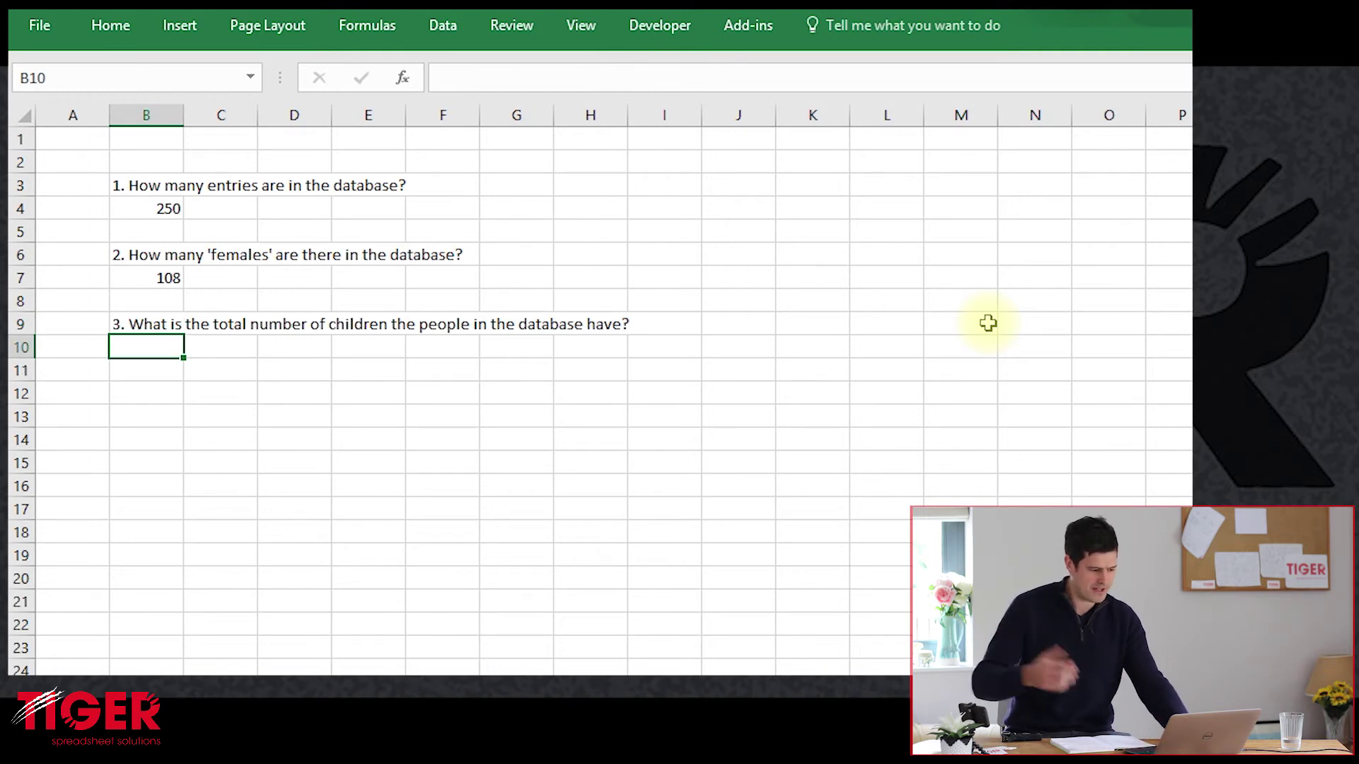
Start a SUM formula in B10 of the Analysis sheet and point to K6 on the Data sheet as its first cell
type("=sum(")
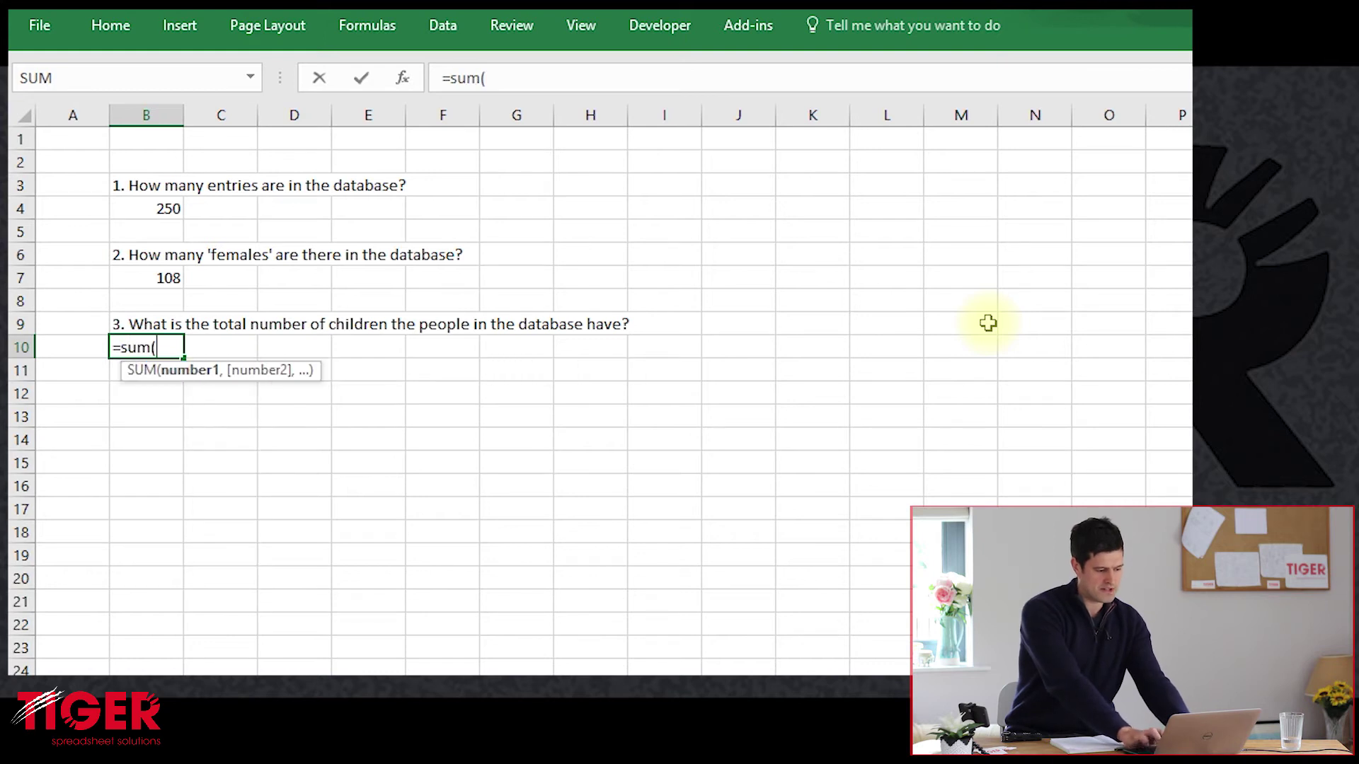
key("ctrl+Page_Up")
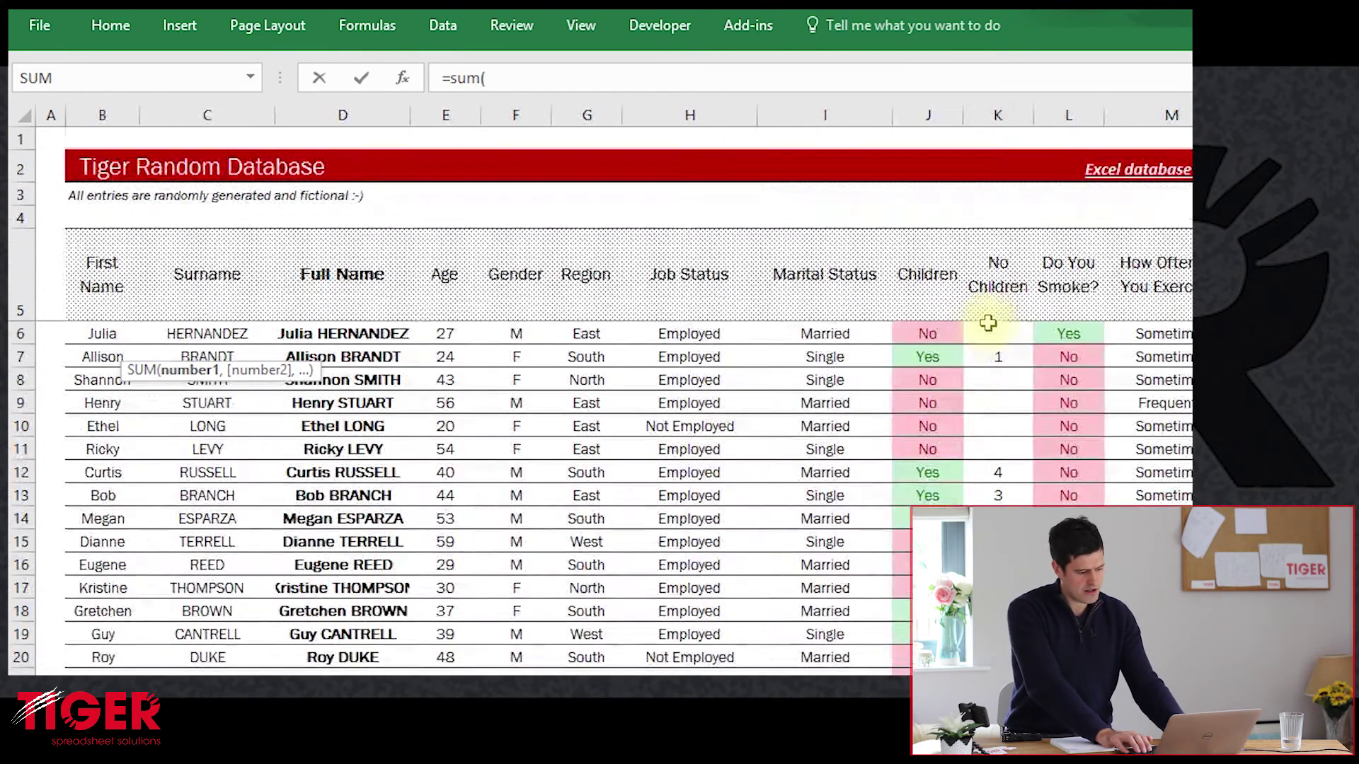
key("Down")
key("Right")
key("Right")
key("Right")
key("Right")
key("Right")
key("Right")
key("Right")
key("Right")
key("Right")
key("Right")
key("Right")
key("Right")
key("Right")
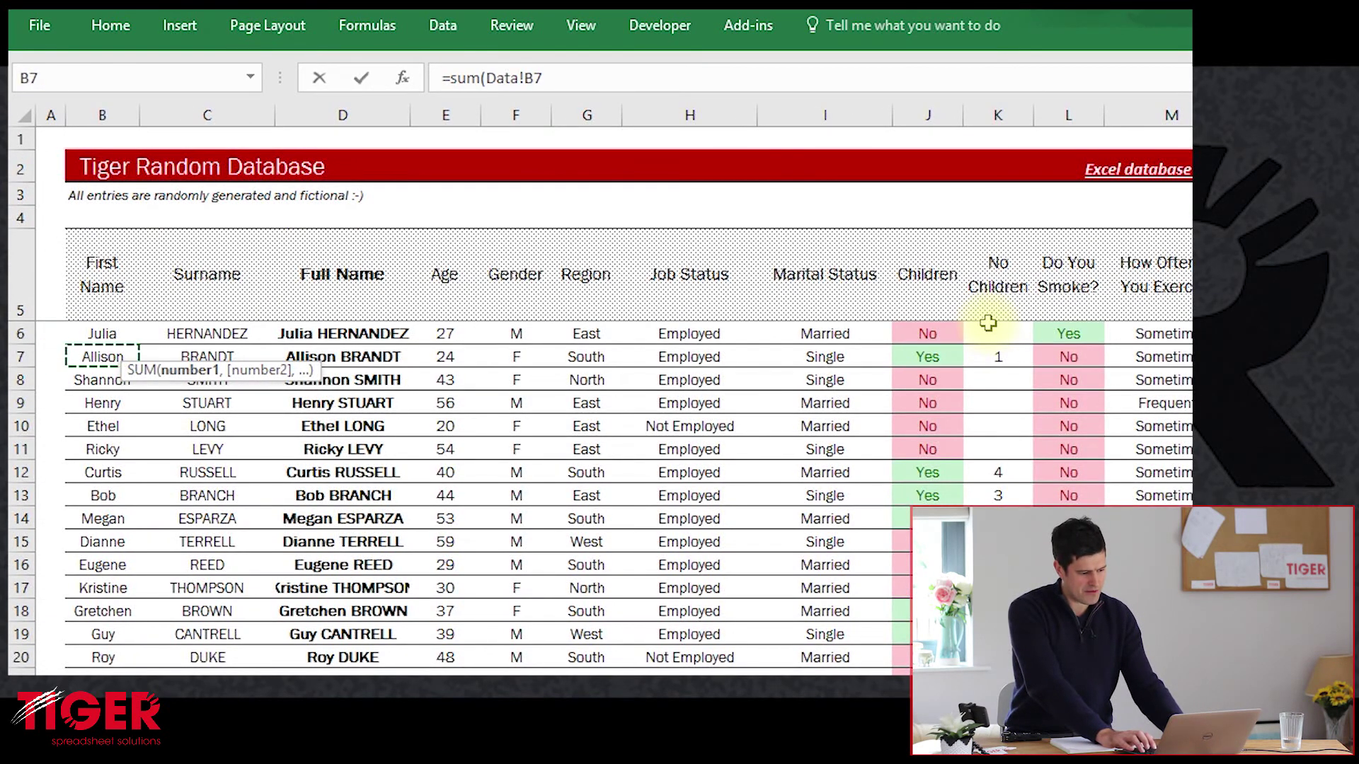
key("Up")
key("Right")
key("Left")
key("Left")
key("Left")
key("Left")
key("Up")
key("Down")
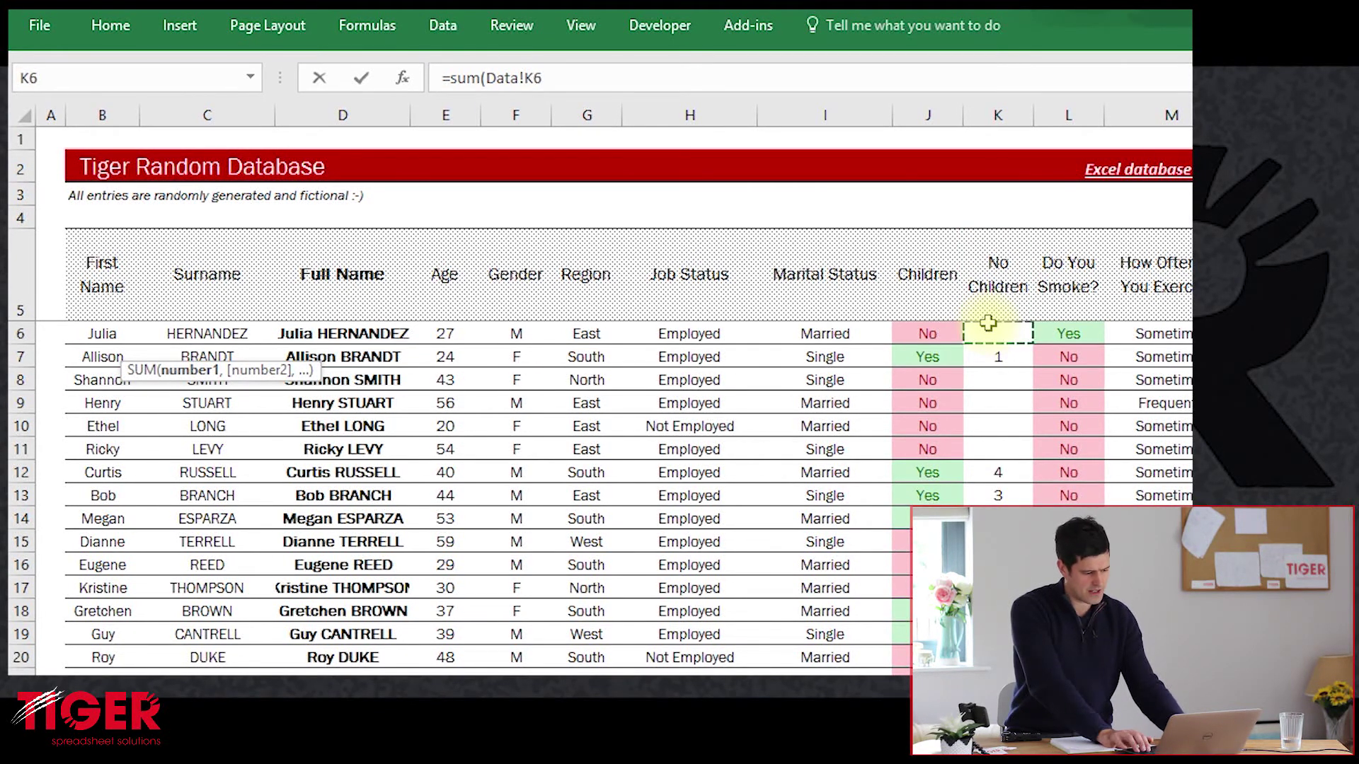
Extend the SUM range down the No Children column to K255, complete the formula and reselect B10 to review it
key("ctrl+shift+Down")
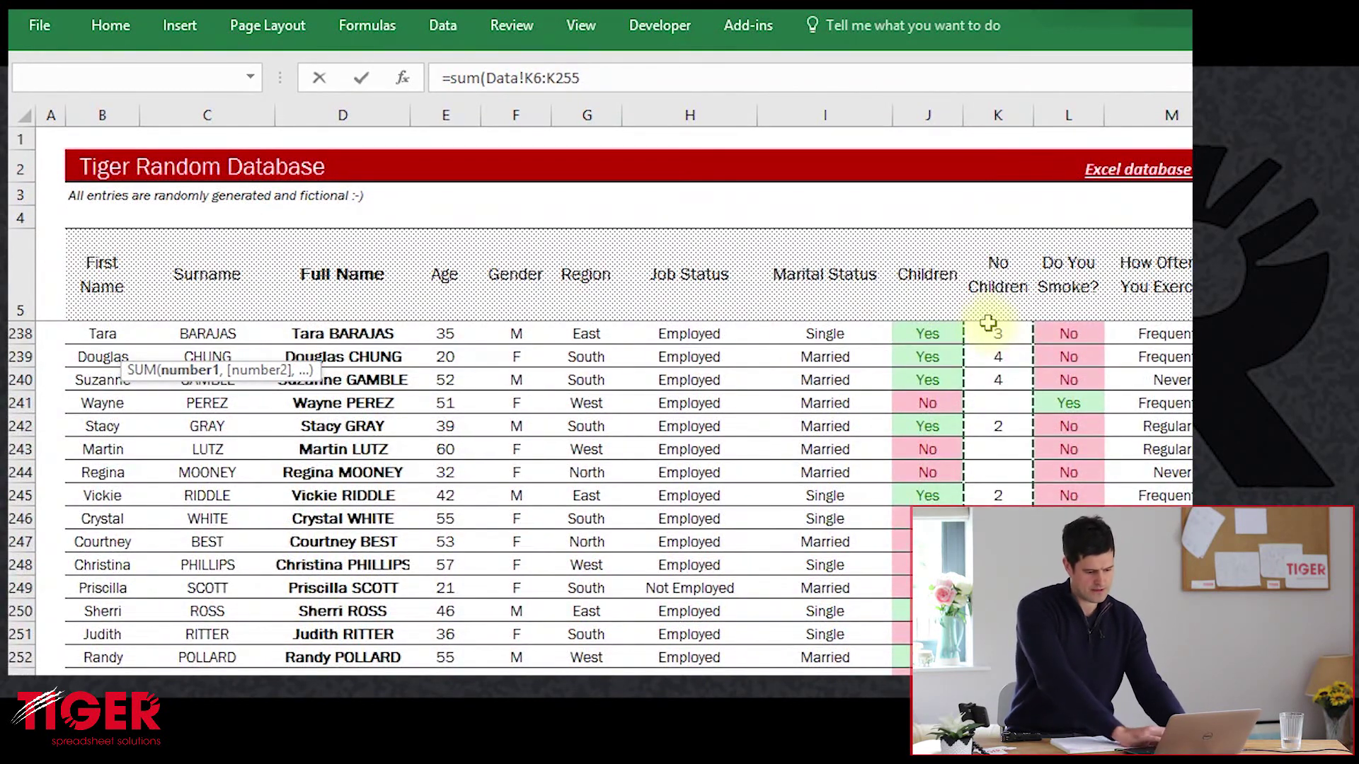
scroll(988, 323, "down", 2)
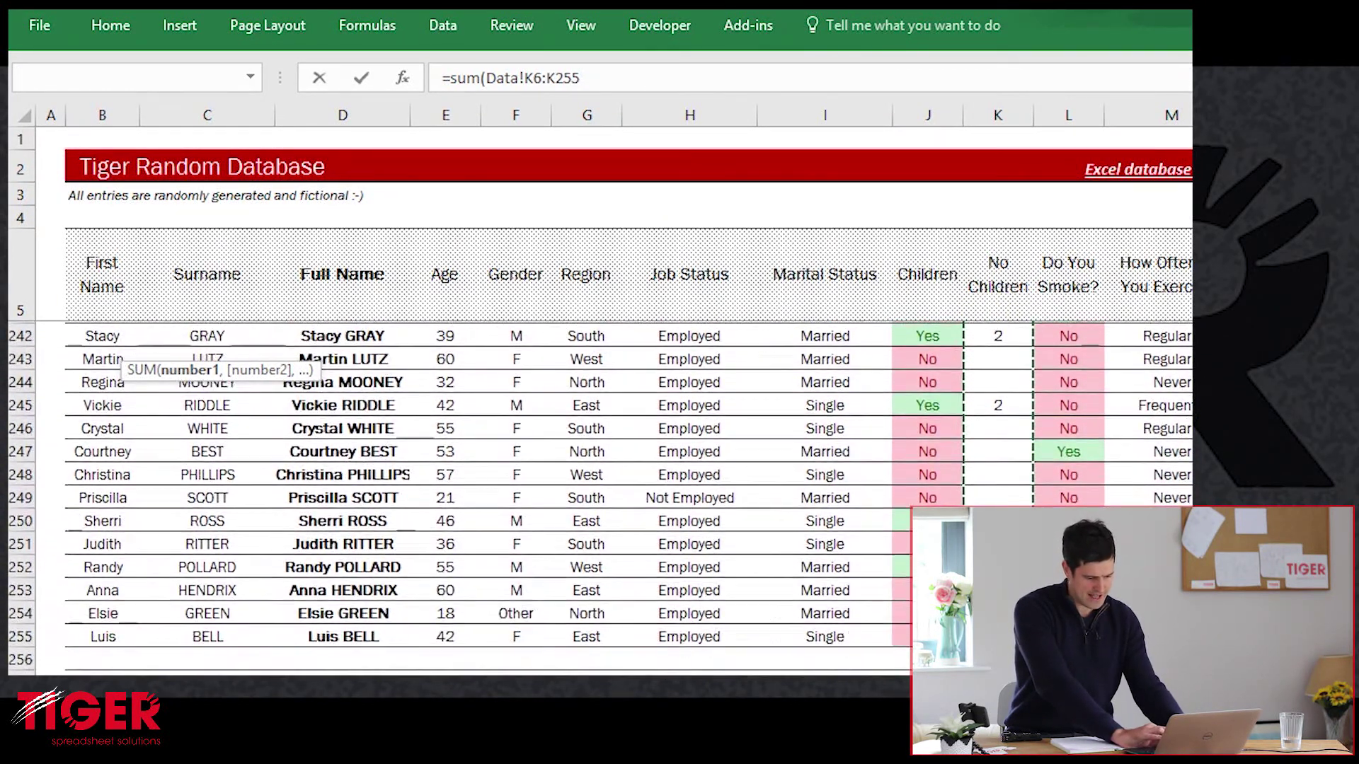
scroll(602, 495, "down", 1)
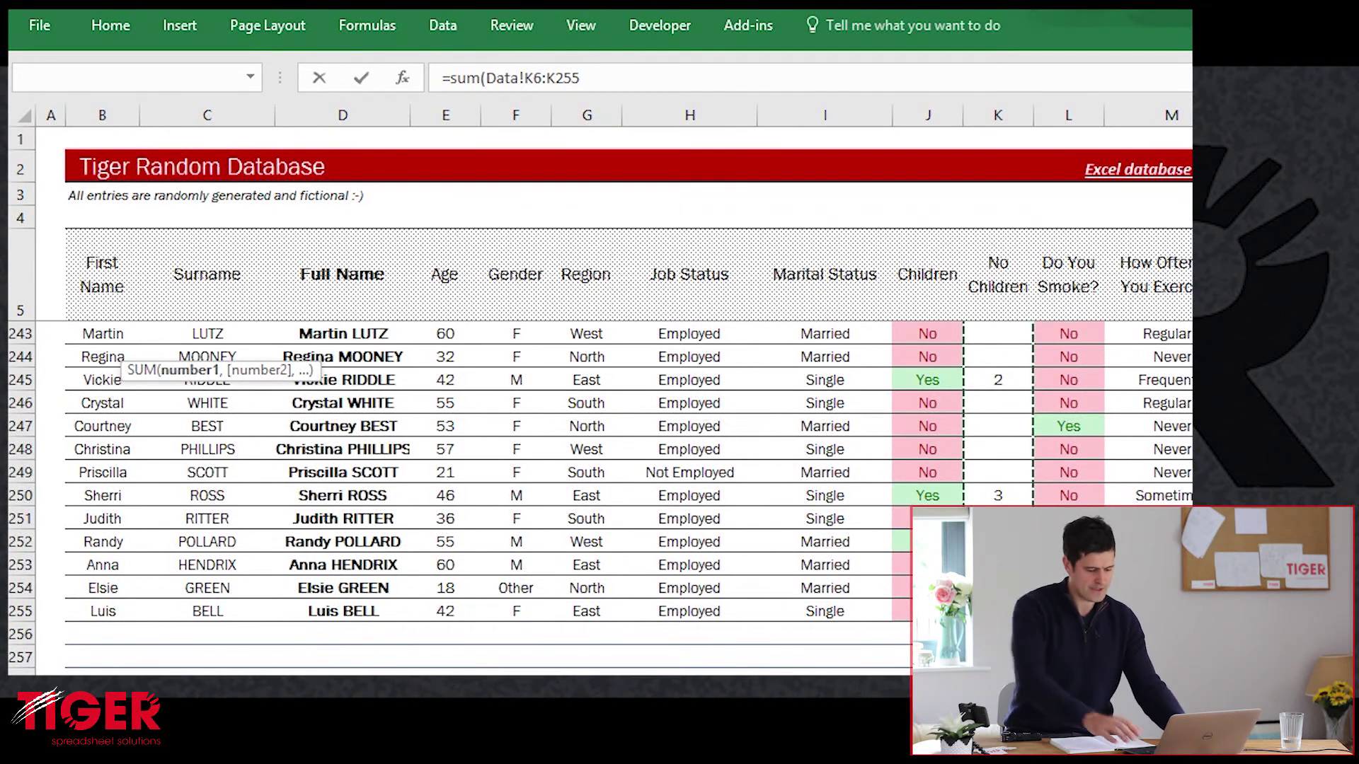
key("Return")
left_click(146, 347)
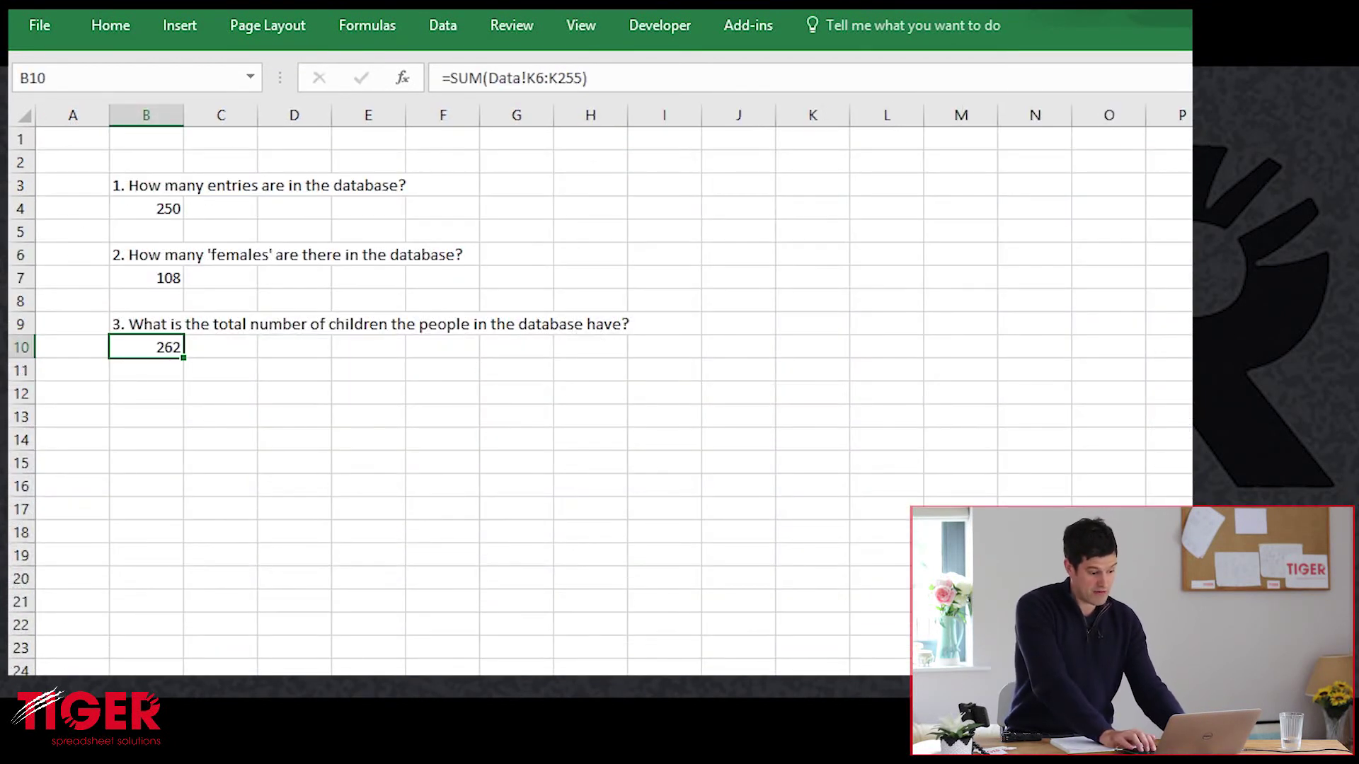
left_click(221, 347)
left_click(146, 347)
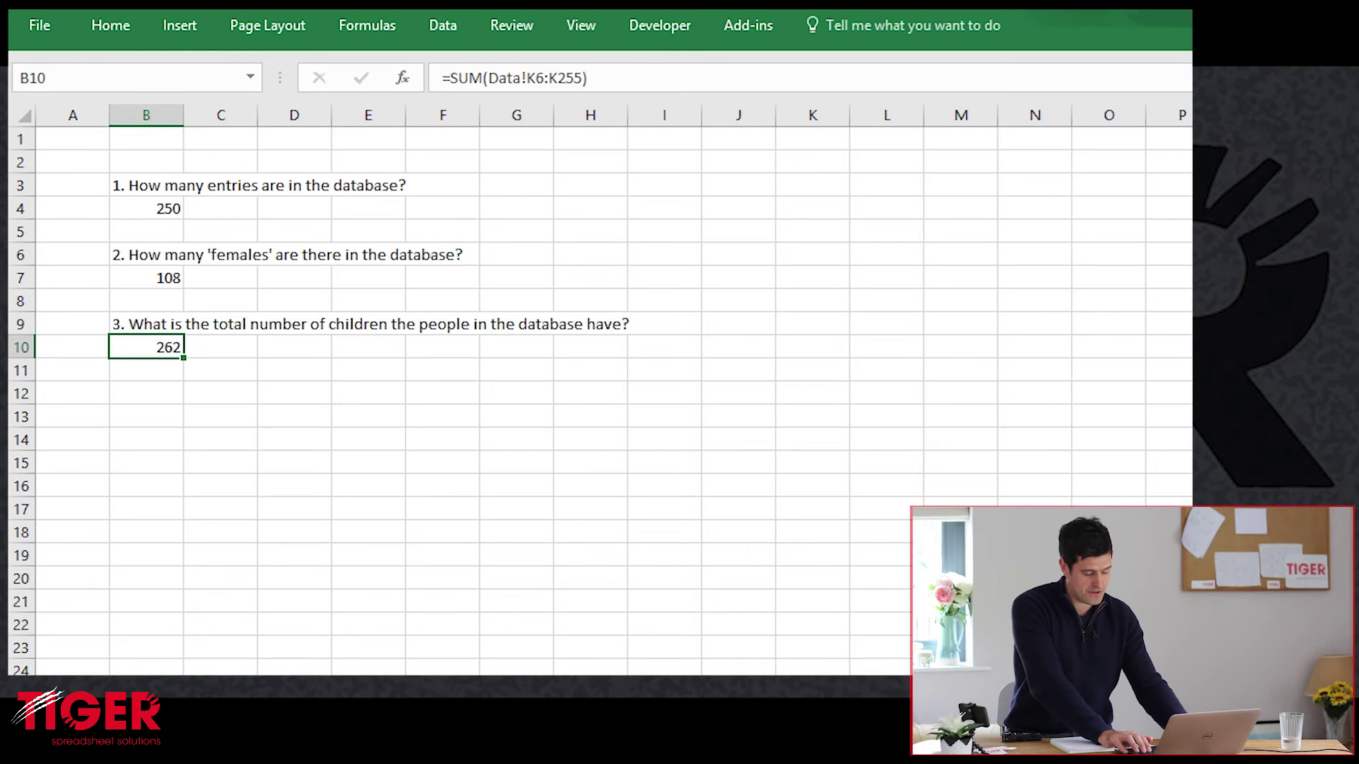
Select the No Children entries from K6 to K255 on the Data sheet to check their sum, and deselect them
key("ctrl+Page_Down")
key("ctrl+Page_Down")
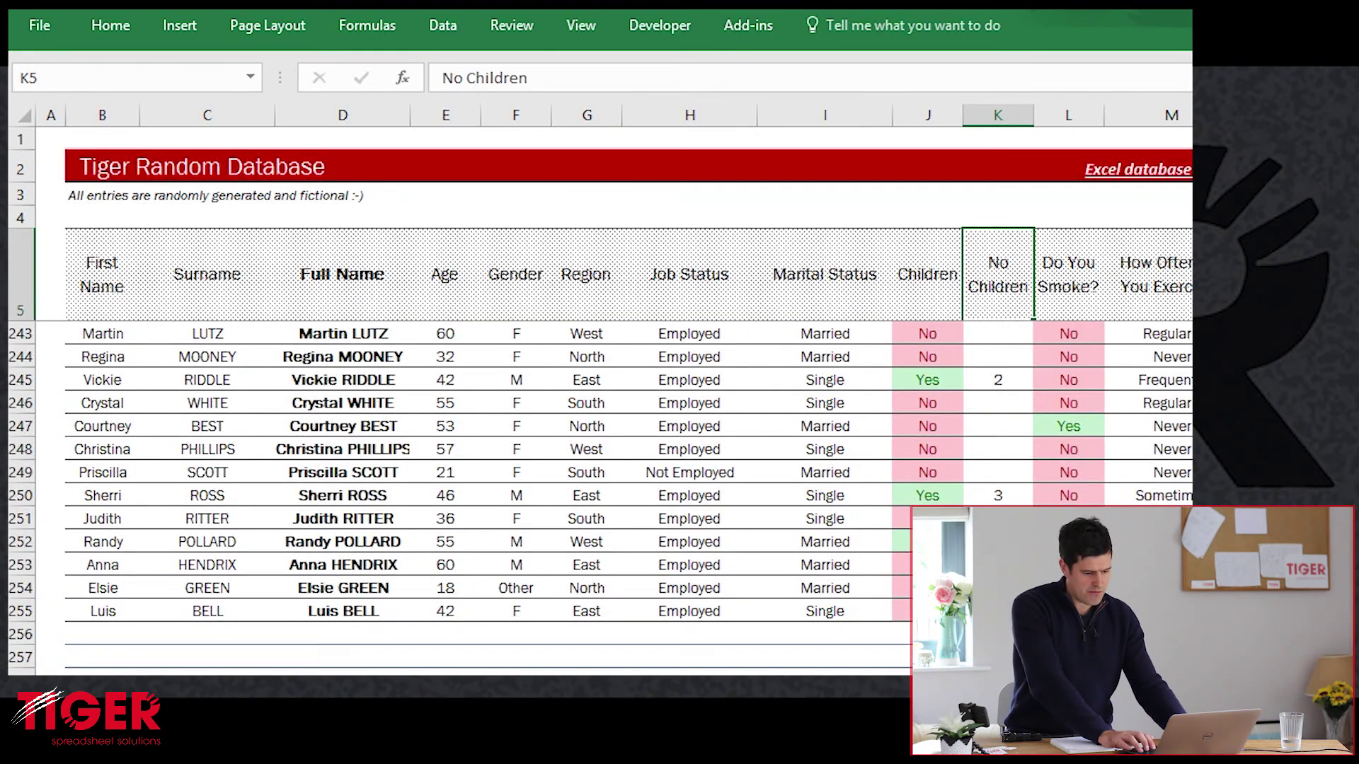
key("Down")
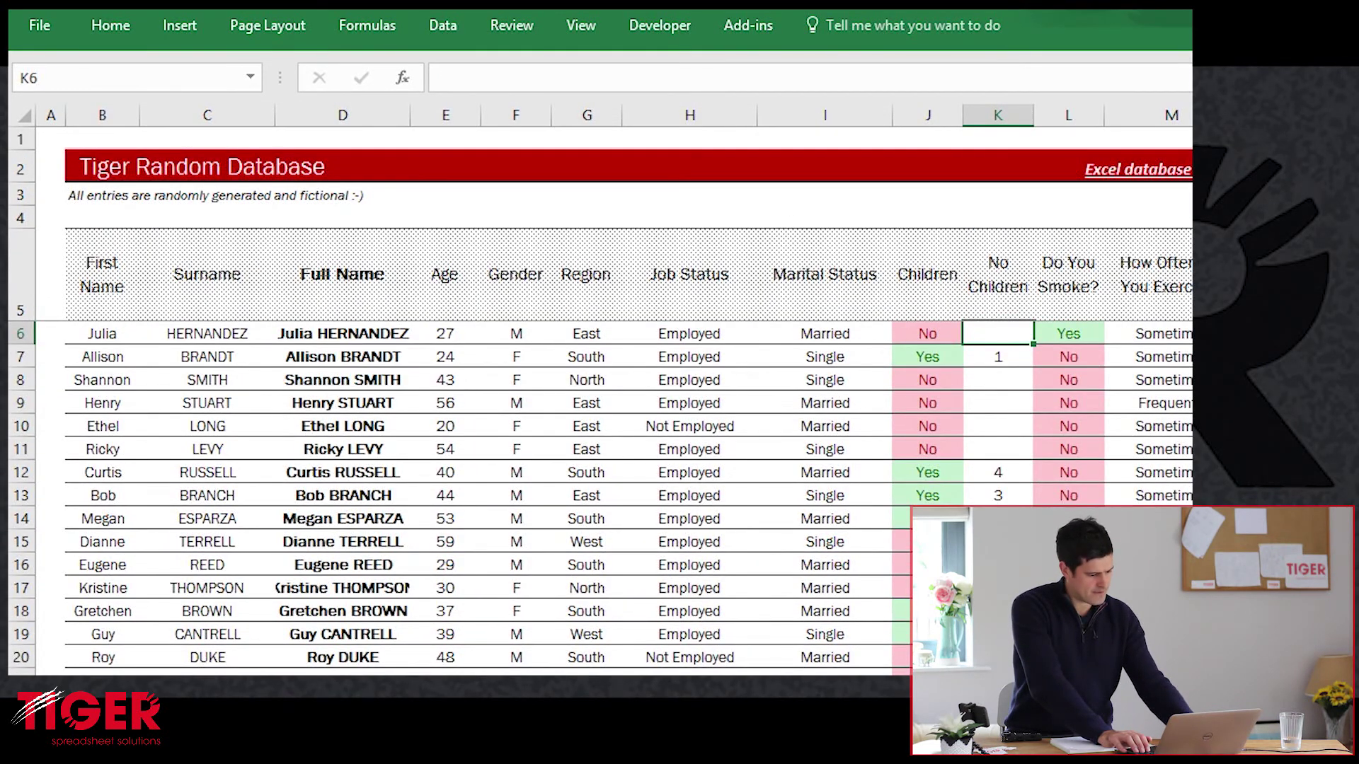
key("ctrl+shift+Down")
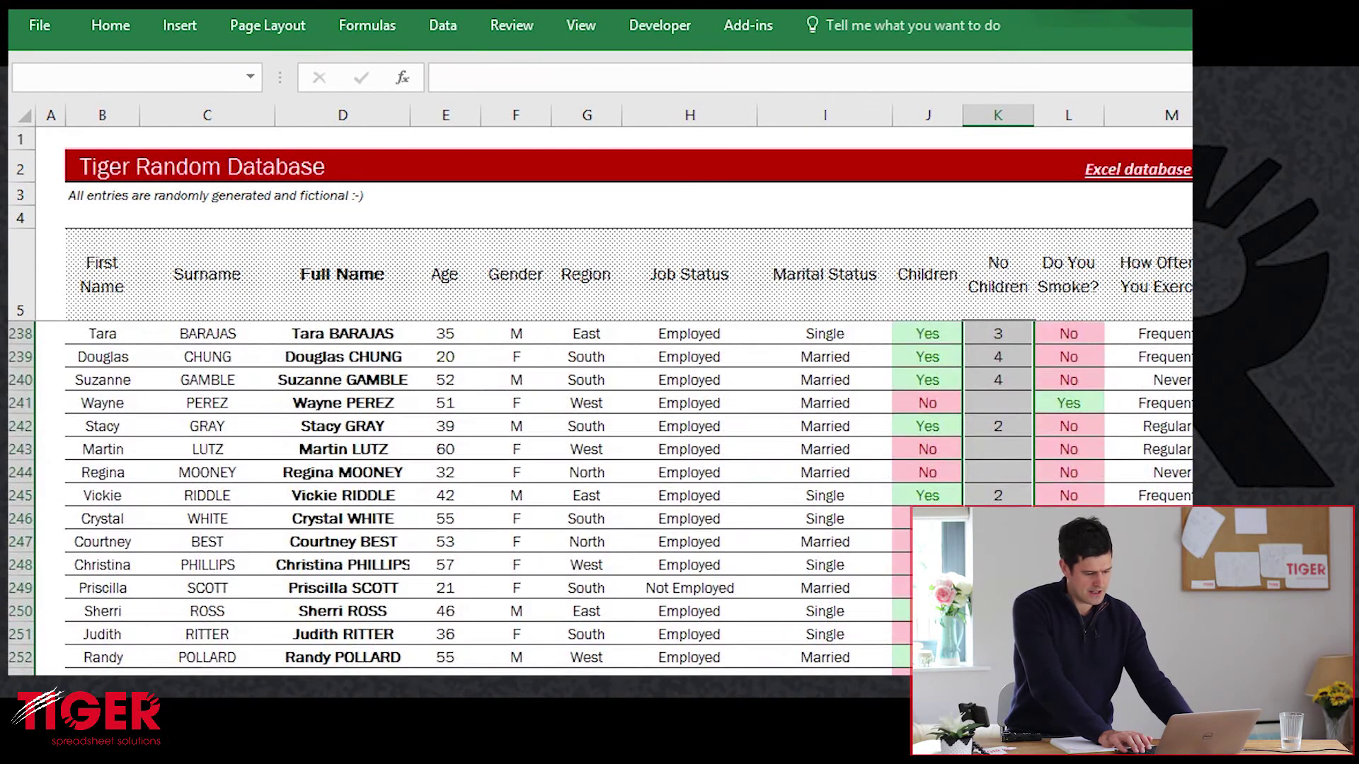
key("shift+Down")
key("shift+Down")
key("shift+Down")
key("shift+Down")
key("shift+Down")
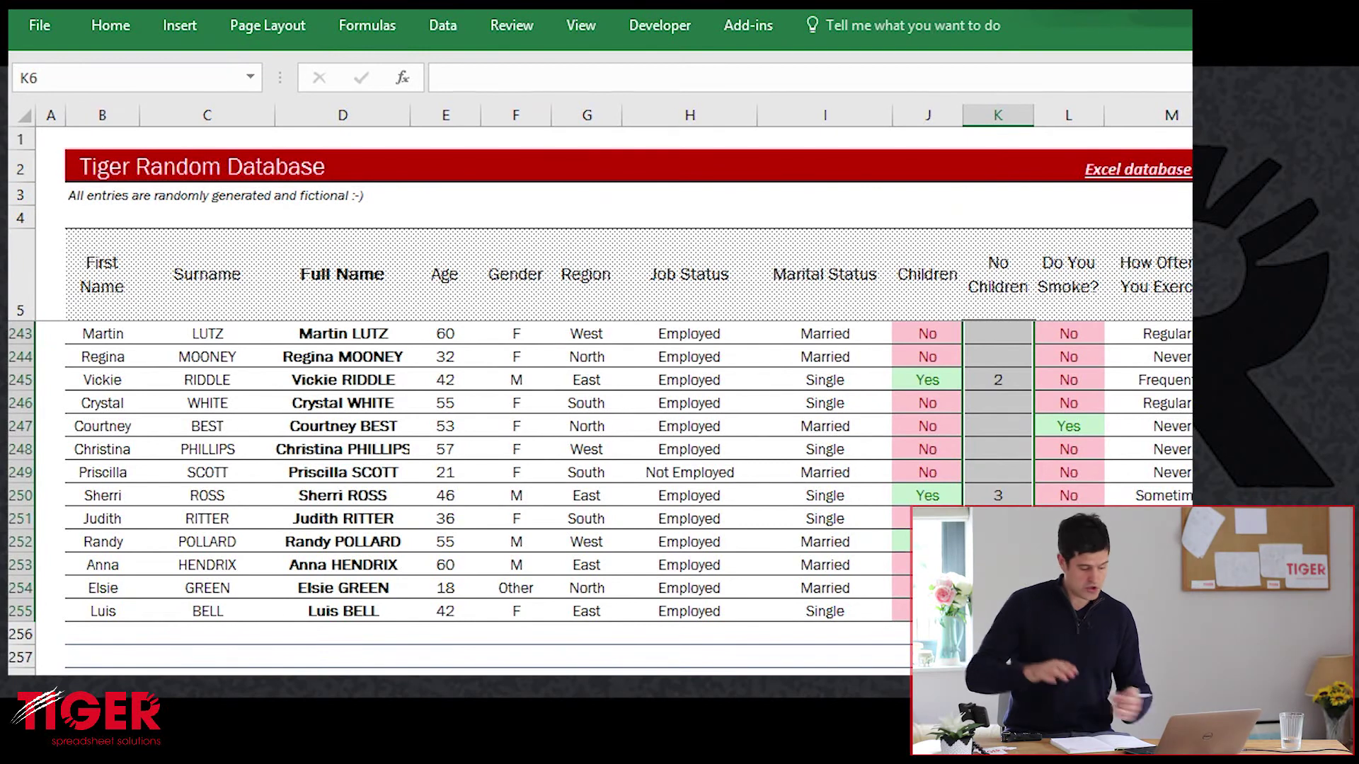
left_click(423, 448)
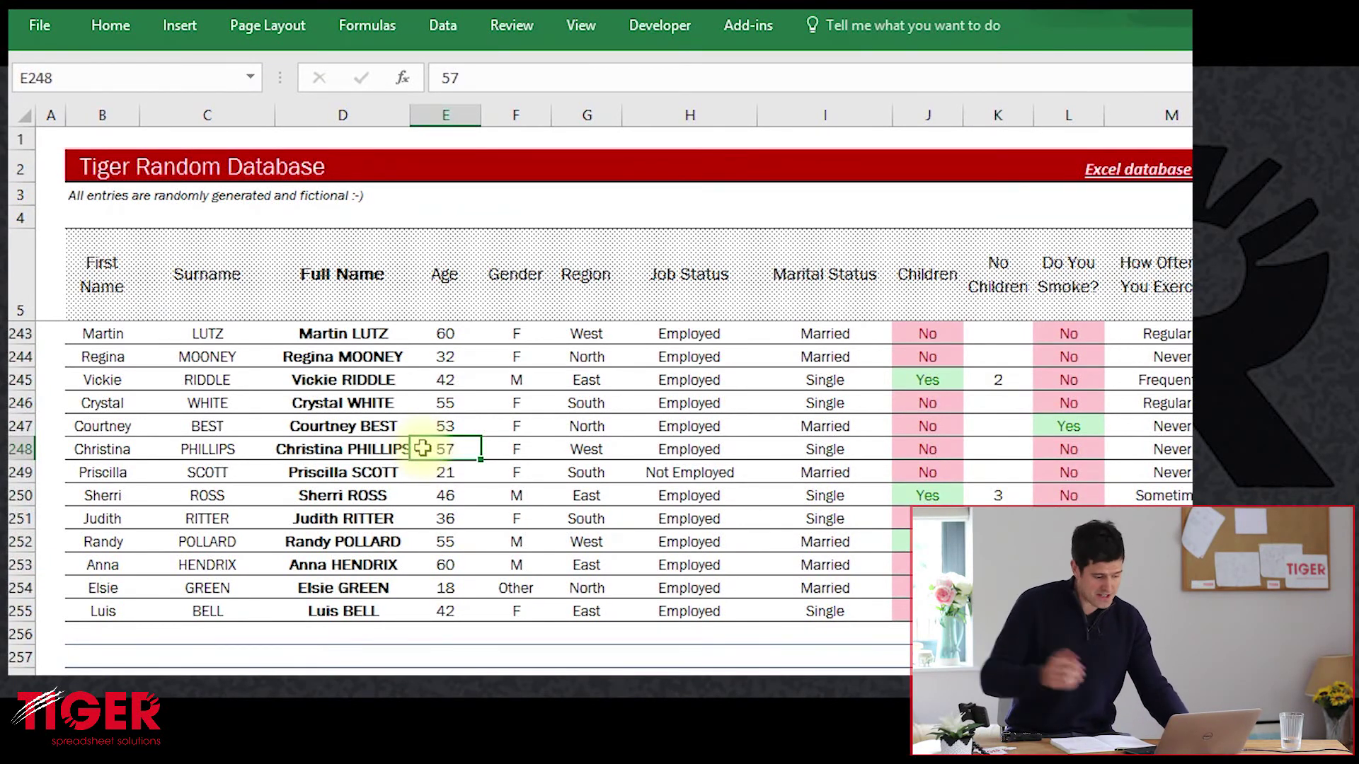